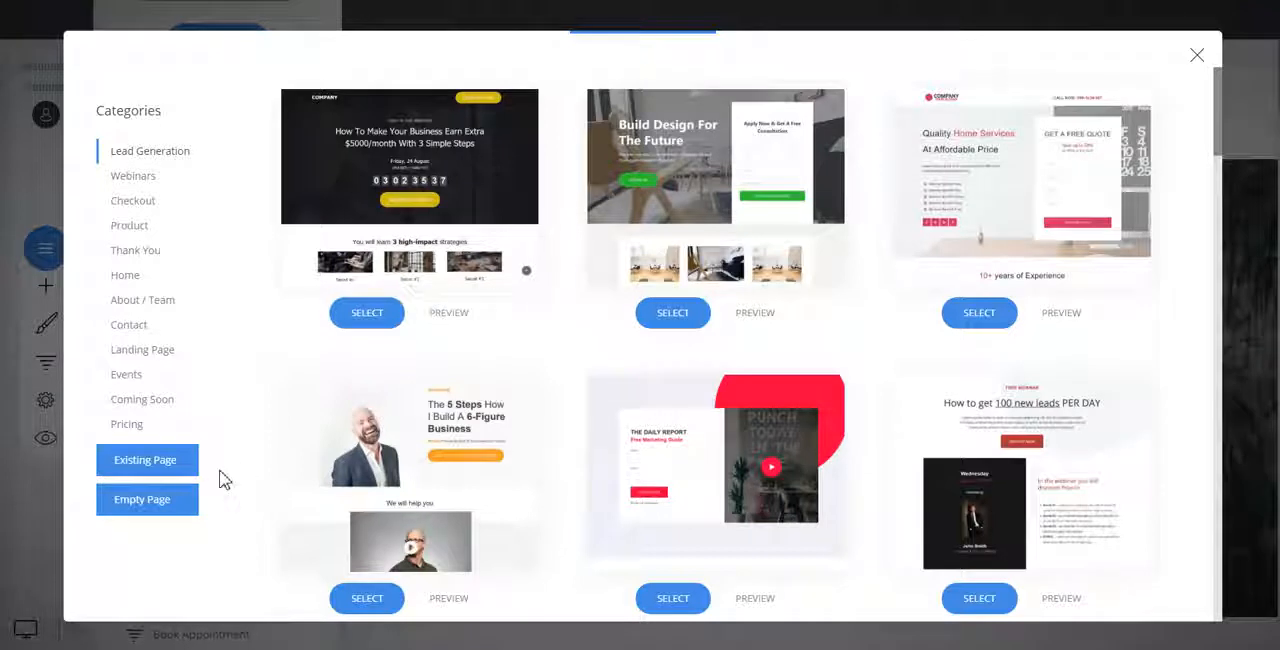
Add an empty public page named Empty to the Pages group, using the Blank page template.
click(150, 502)
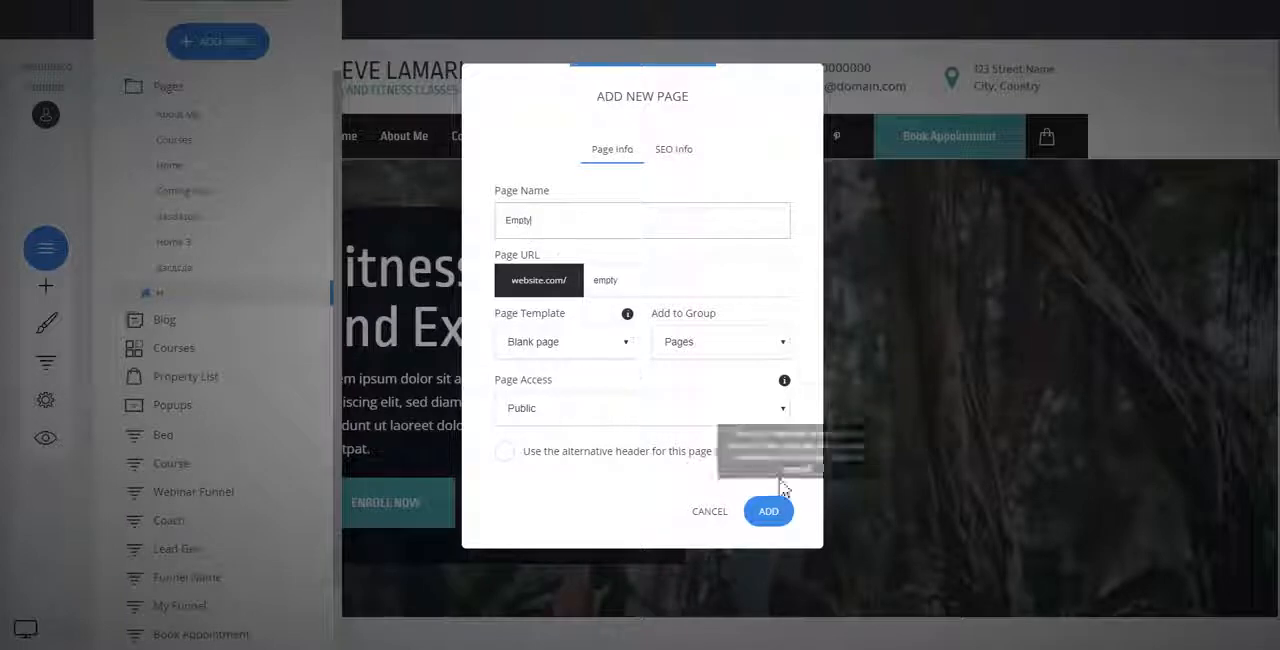
click(768, 512)
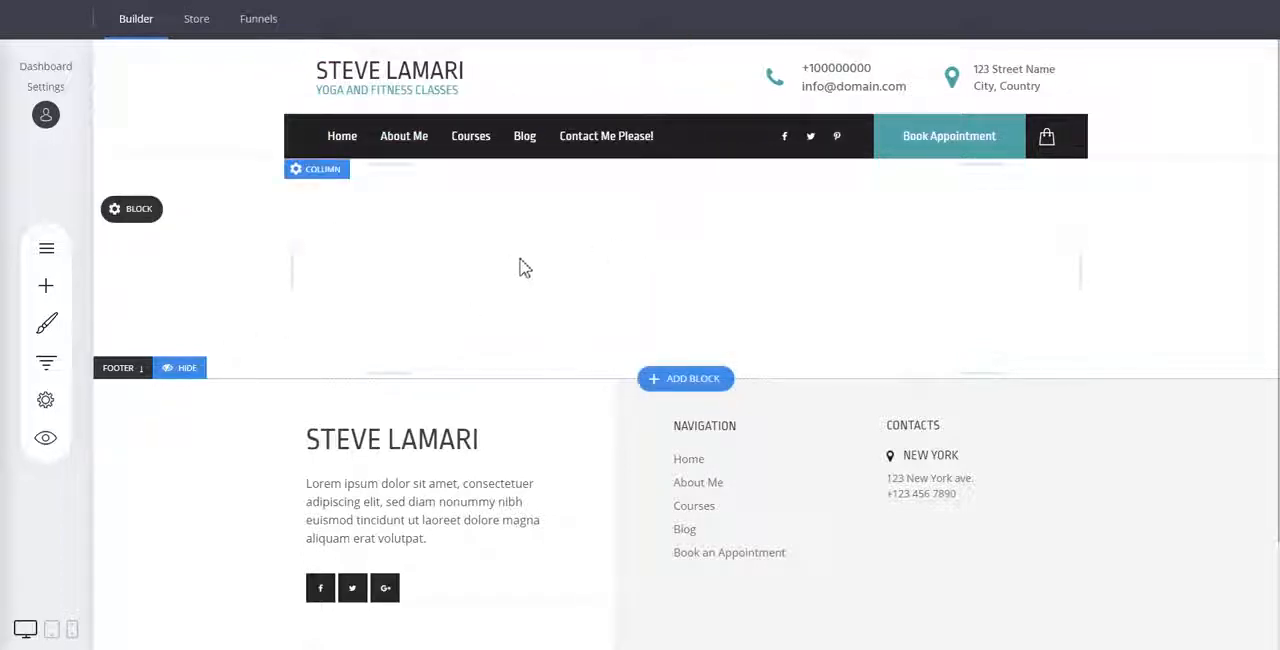
click(625, 247)
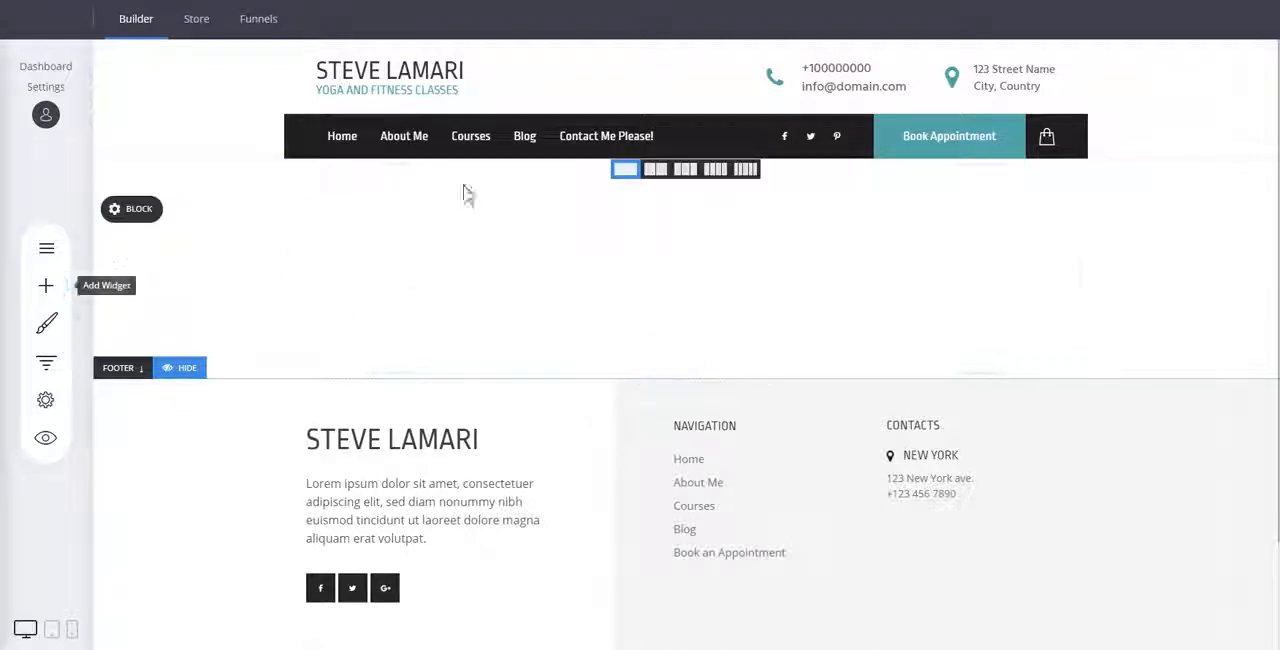
mouse_move(158, 222)
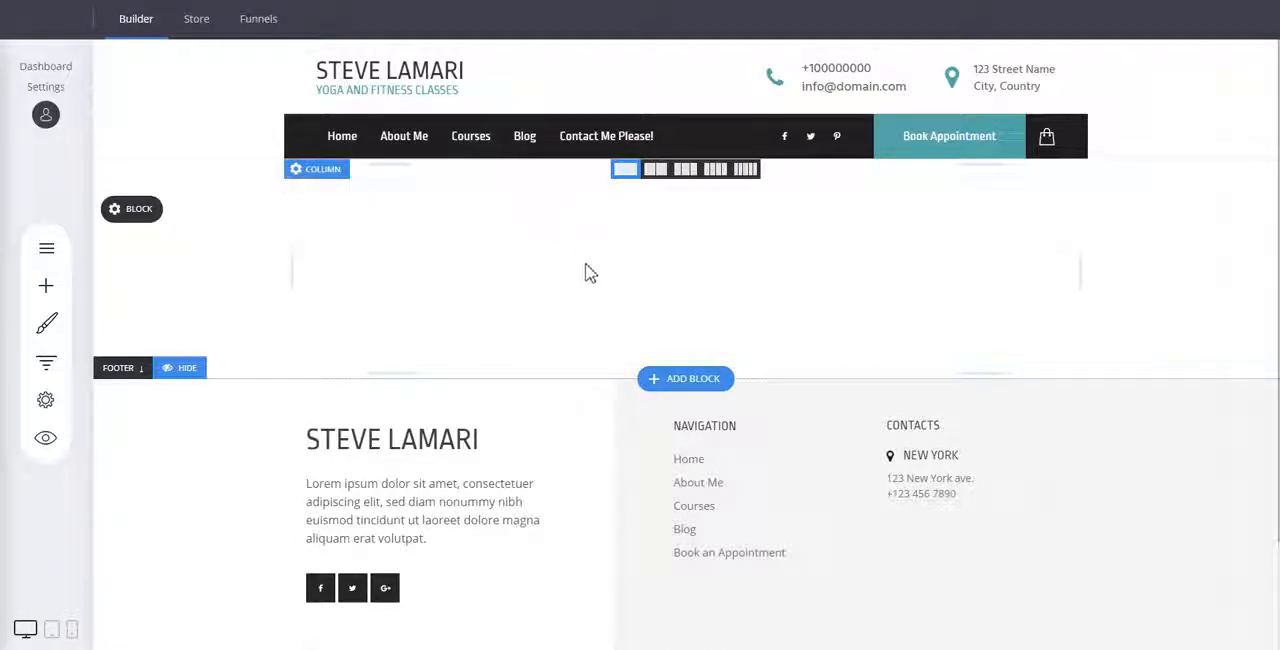
Add the hero block titled "The Conference You All Waited For" to the page and delete the empty block above it.
click(692, 379)
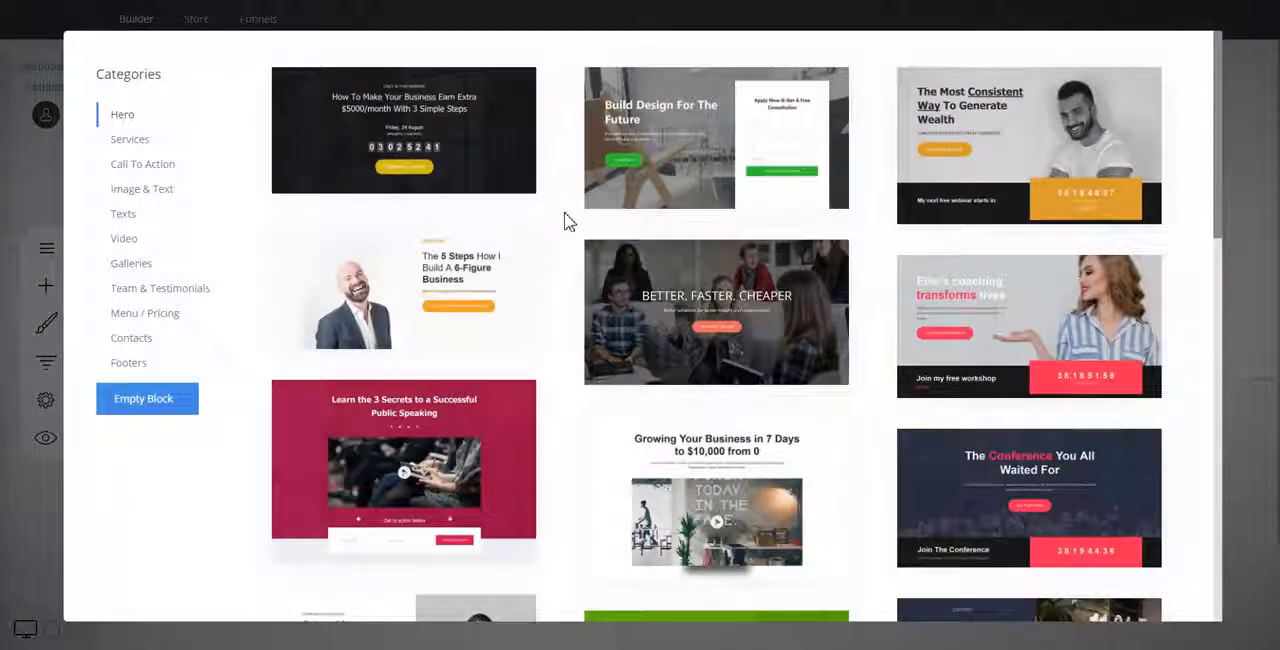
scroll(568, 220, down, 3)
scroll(568, 220, up, 3)
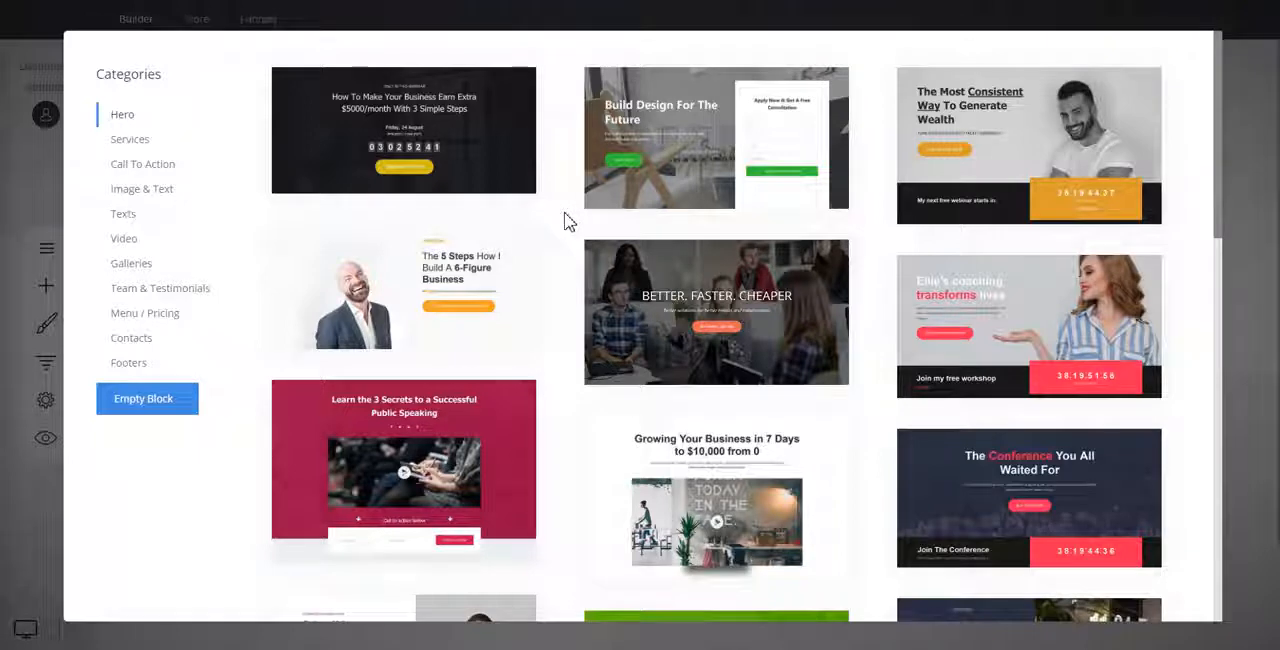
scroll(568, 216, down, 3)
scroll(570, 214, up, 3)
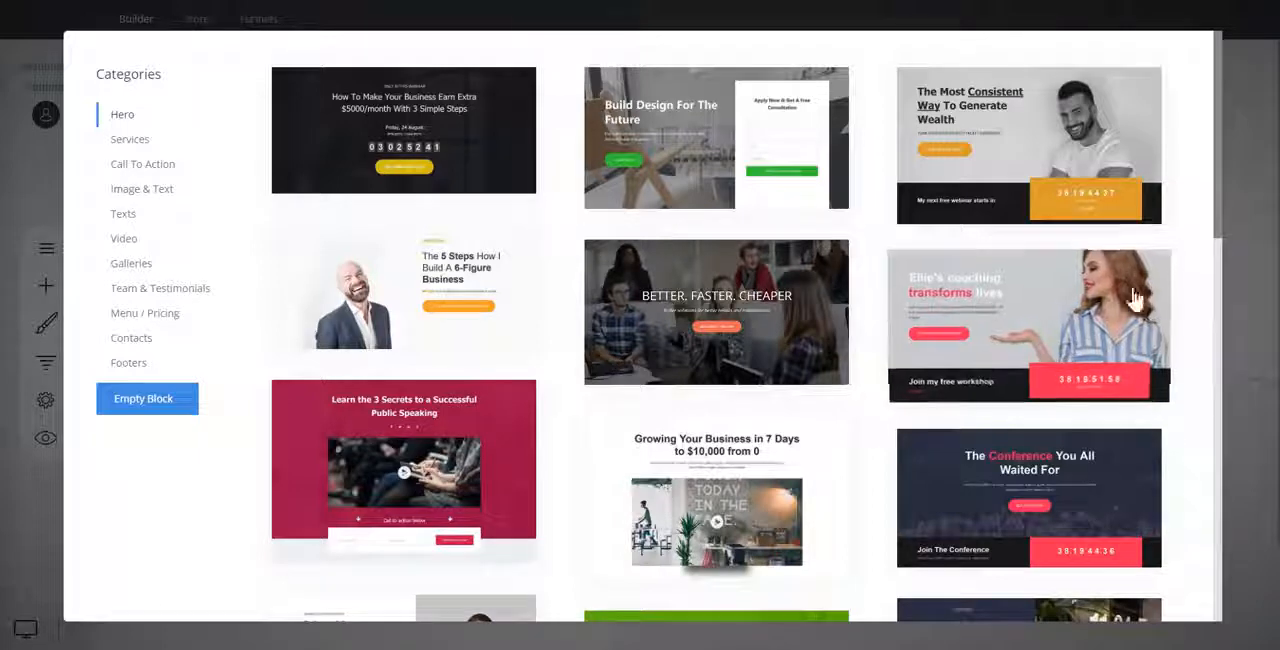
scroll(1193, 270, down, 3)
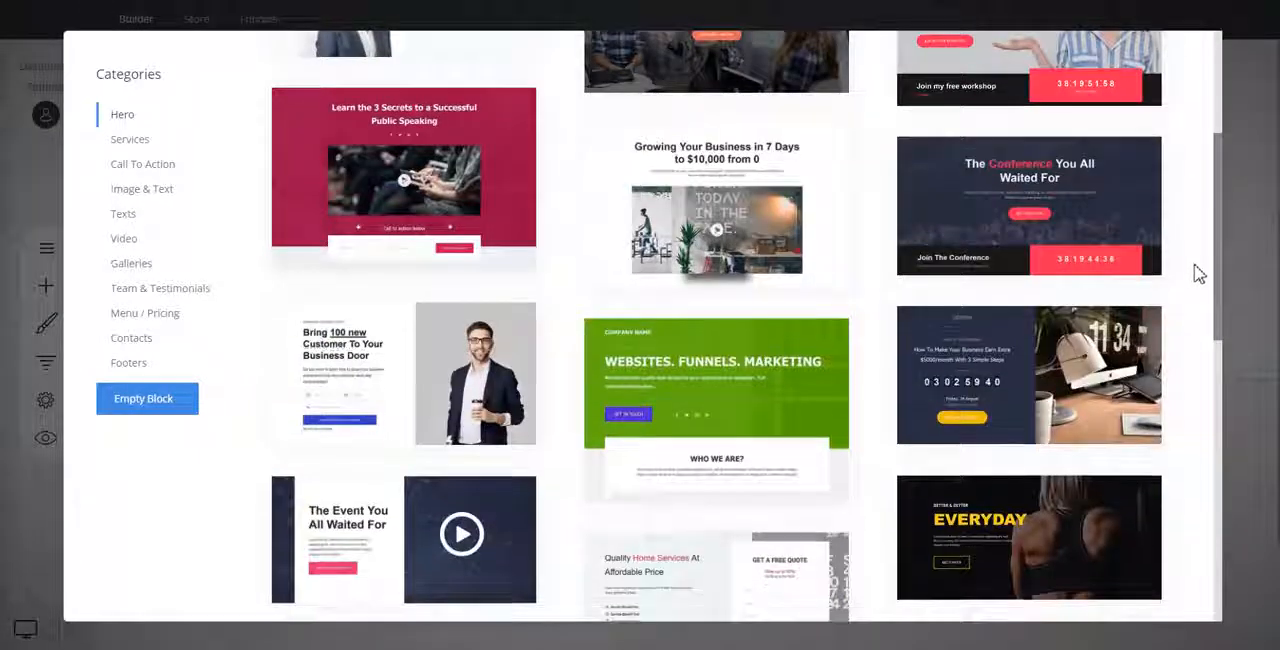
scroll(1199, 274, down, 3)
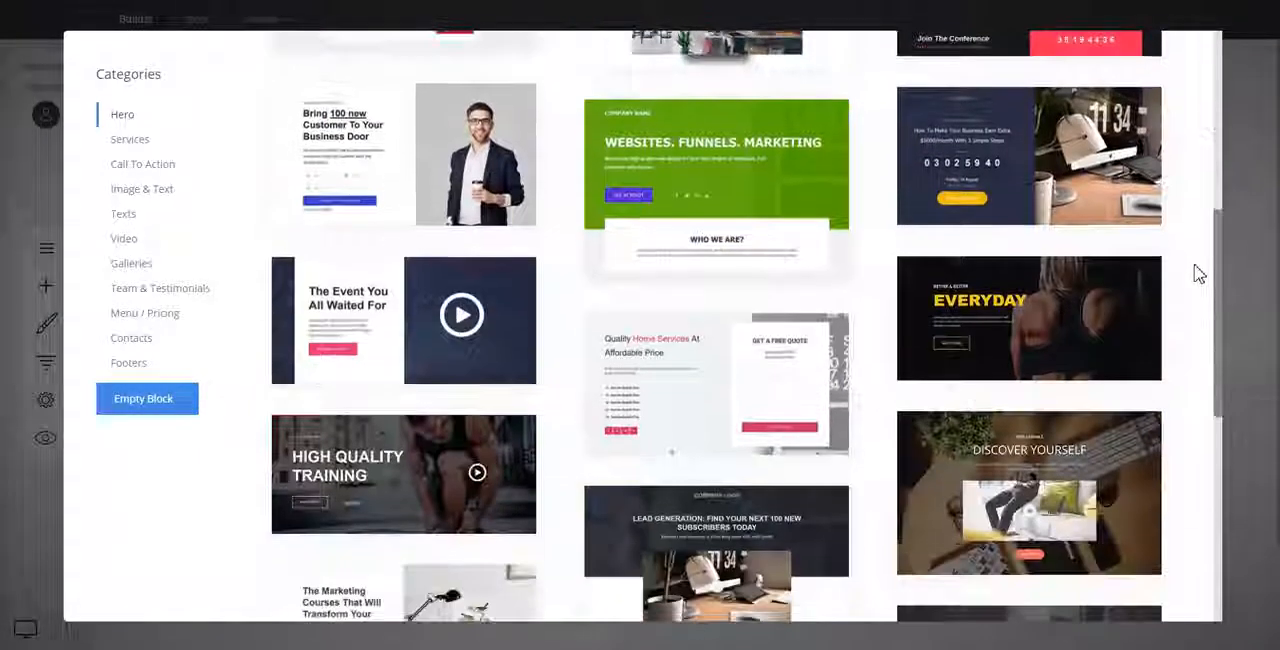
scroll(1199, 274, down, 4)
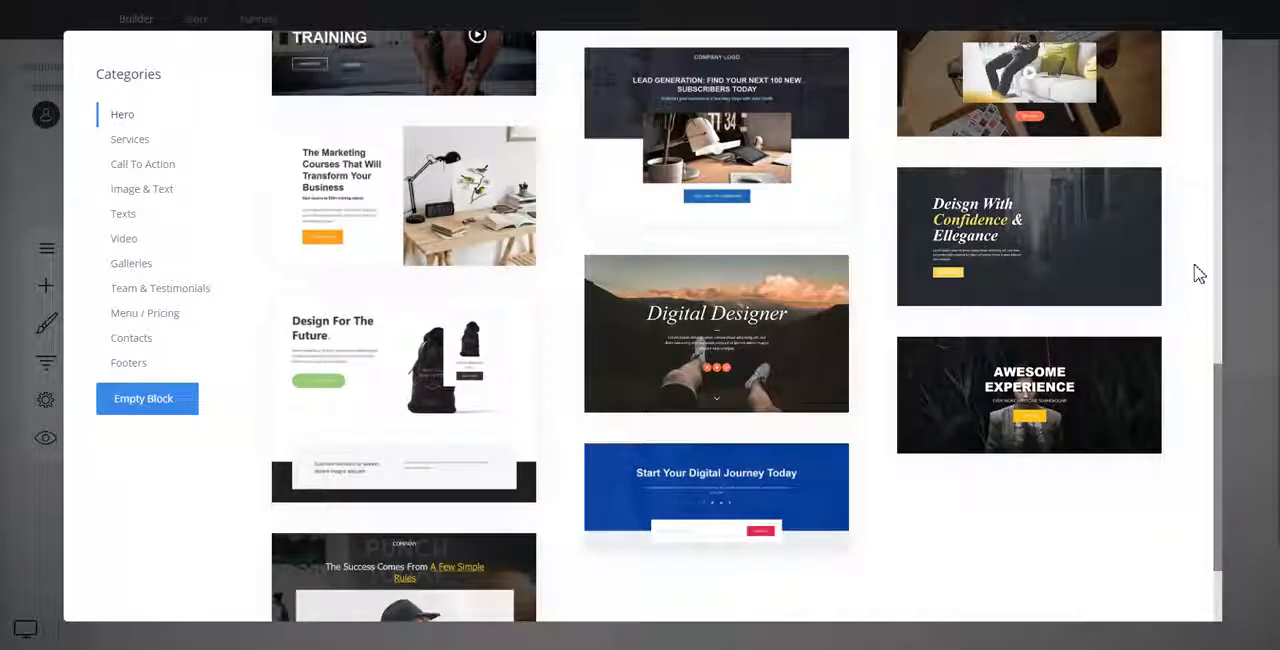
scroll(1199, 274, up, 8)
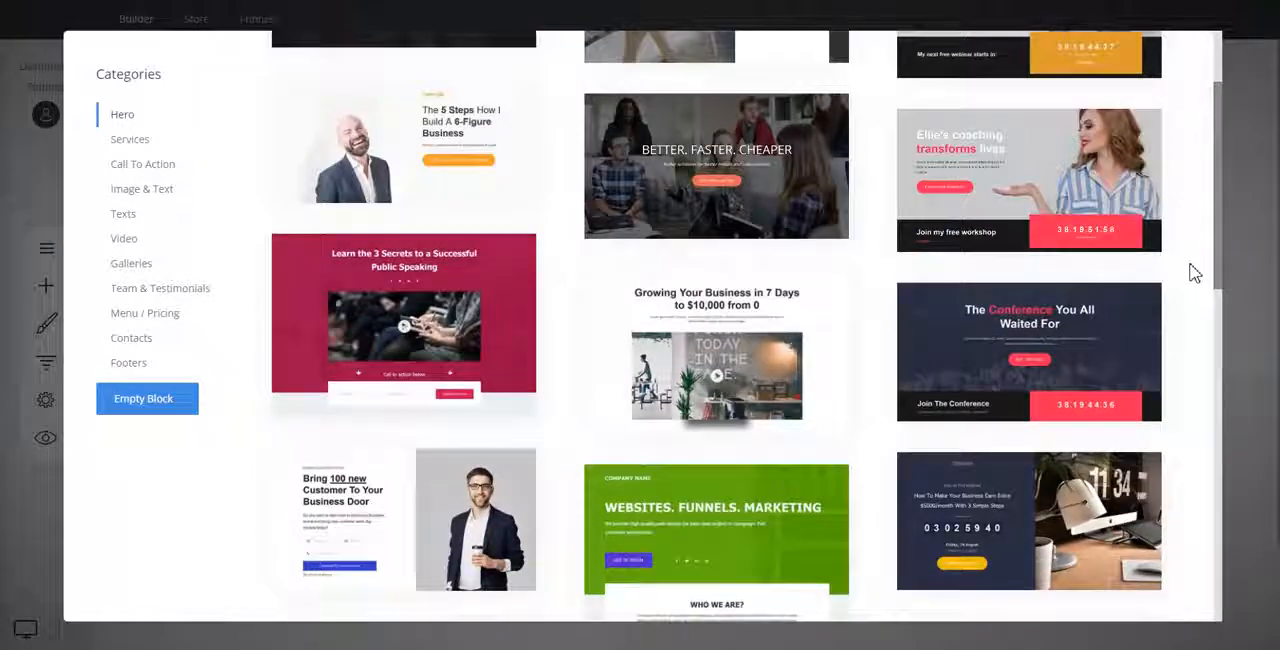
scroll(1194, 273, up, 2)
scroll(1194, 273, down, 4)
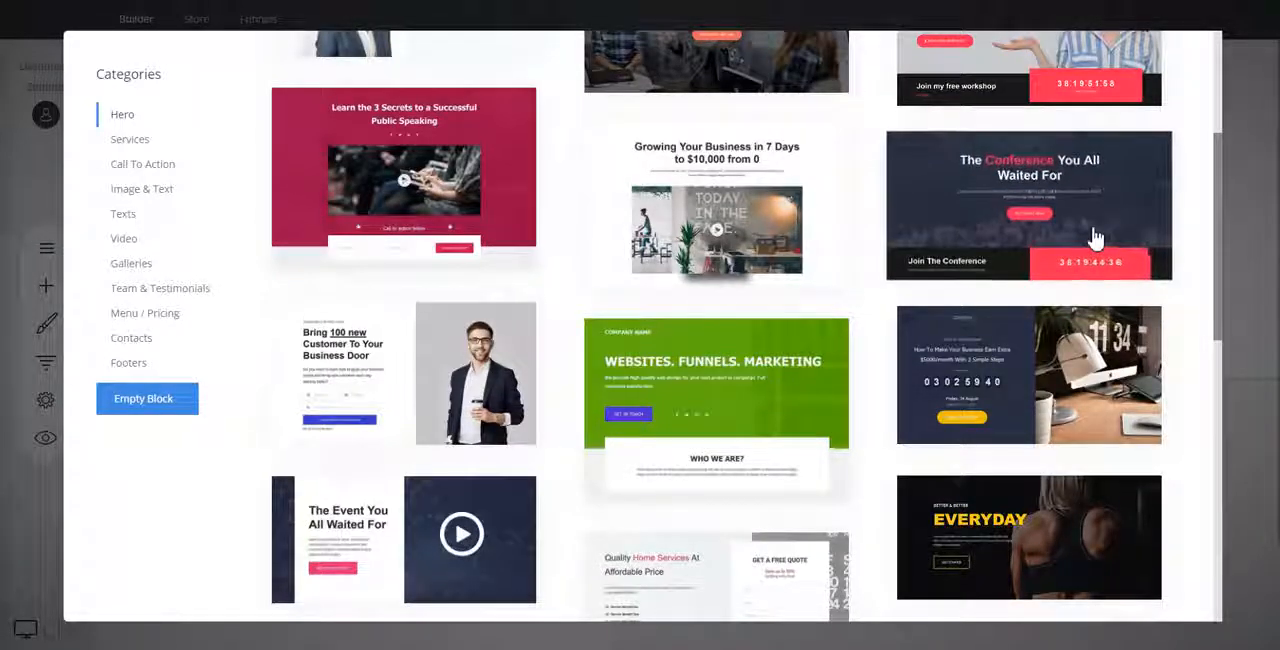
scroll(1196, 250, up, 4)
scroll(1194, 221, down, 4)
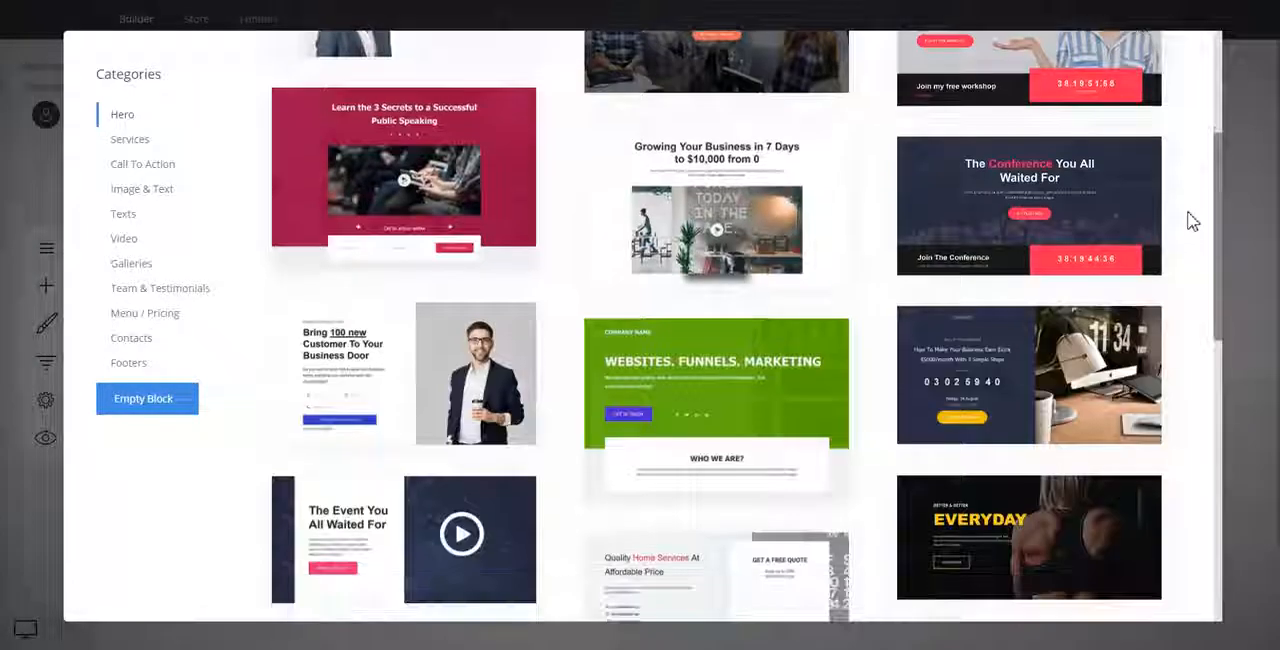
click(1122, 219)
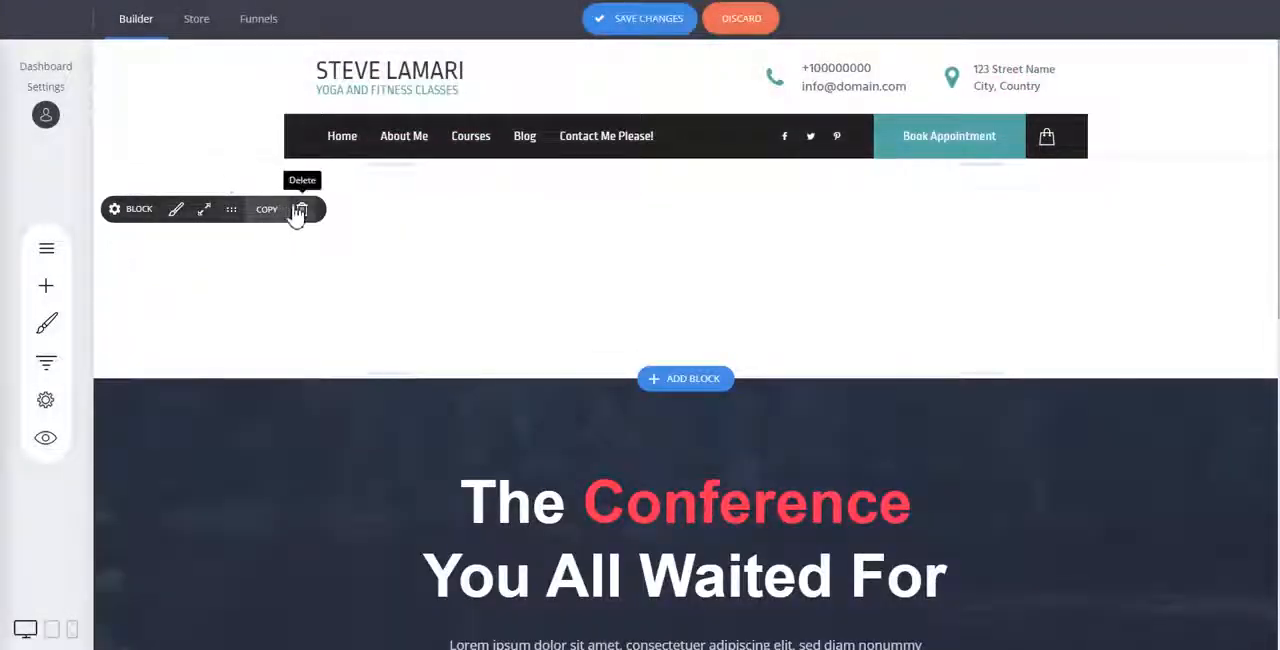
click(302, 210)
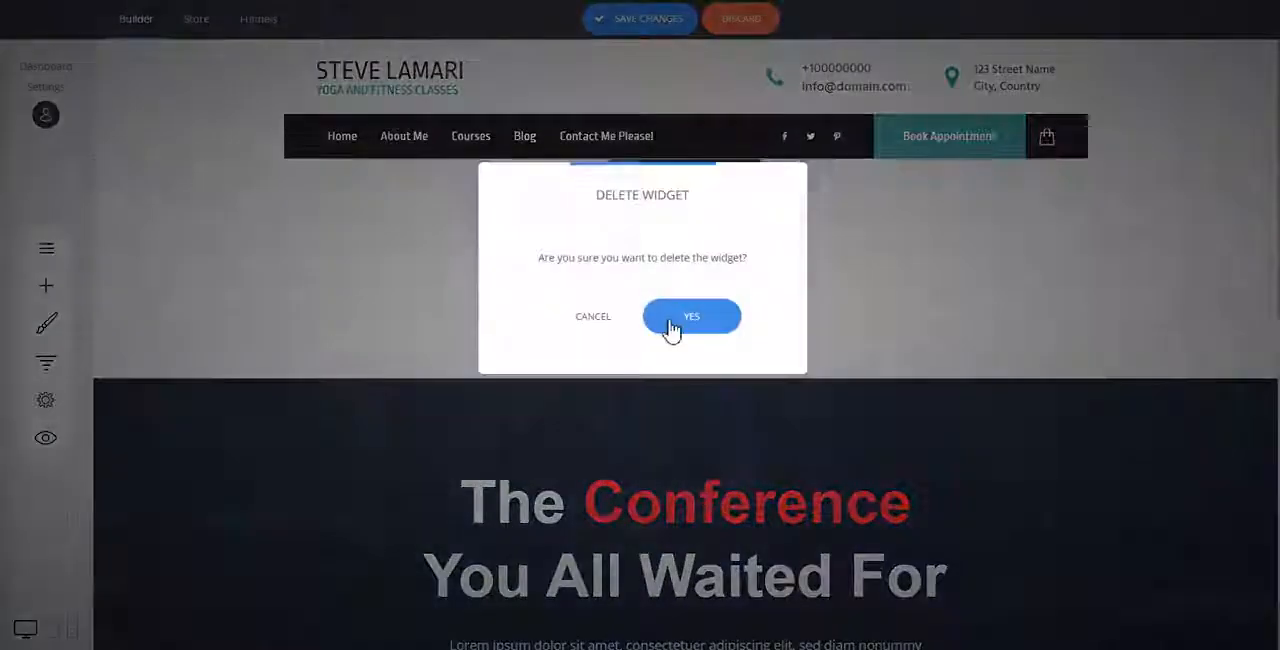
click(668, 320)
Replace the hero heading text with "My Product Description".
scroll(720, 160, down, 1)
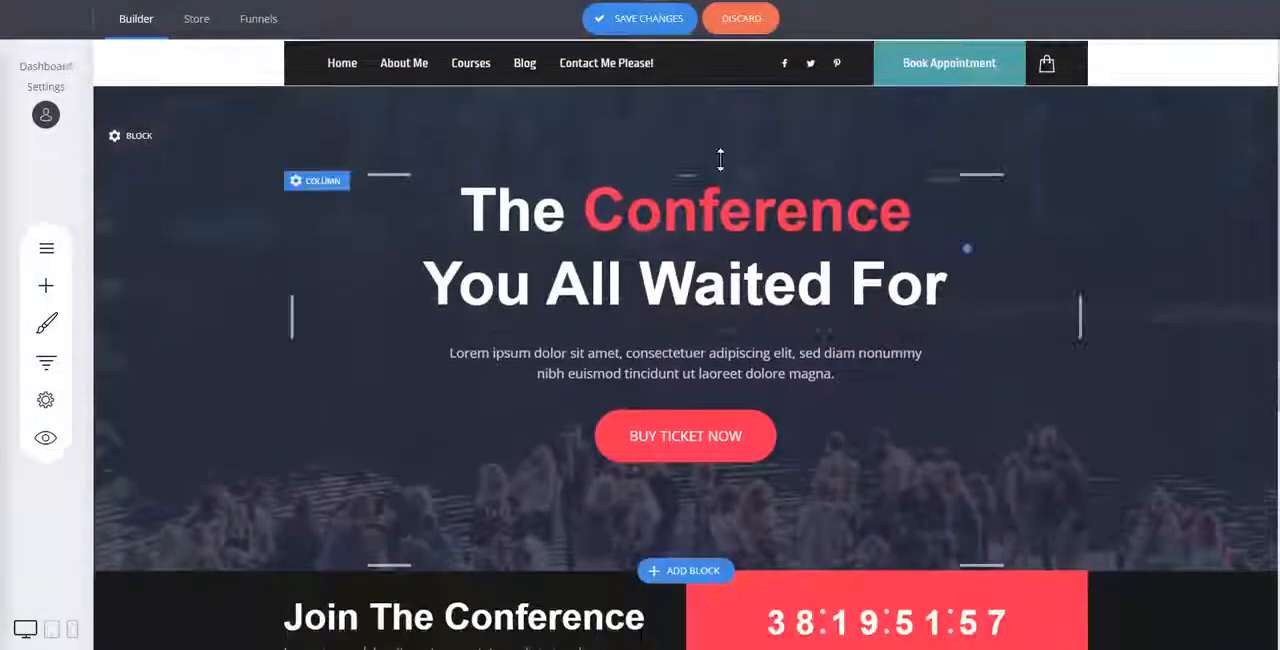
click(716, 214)
key(ctrl+a)
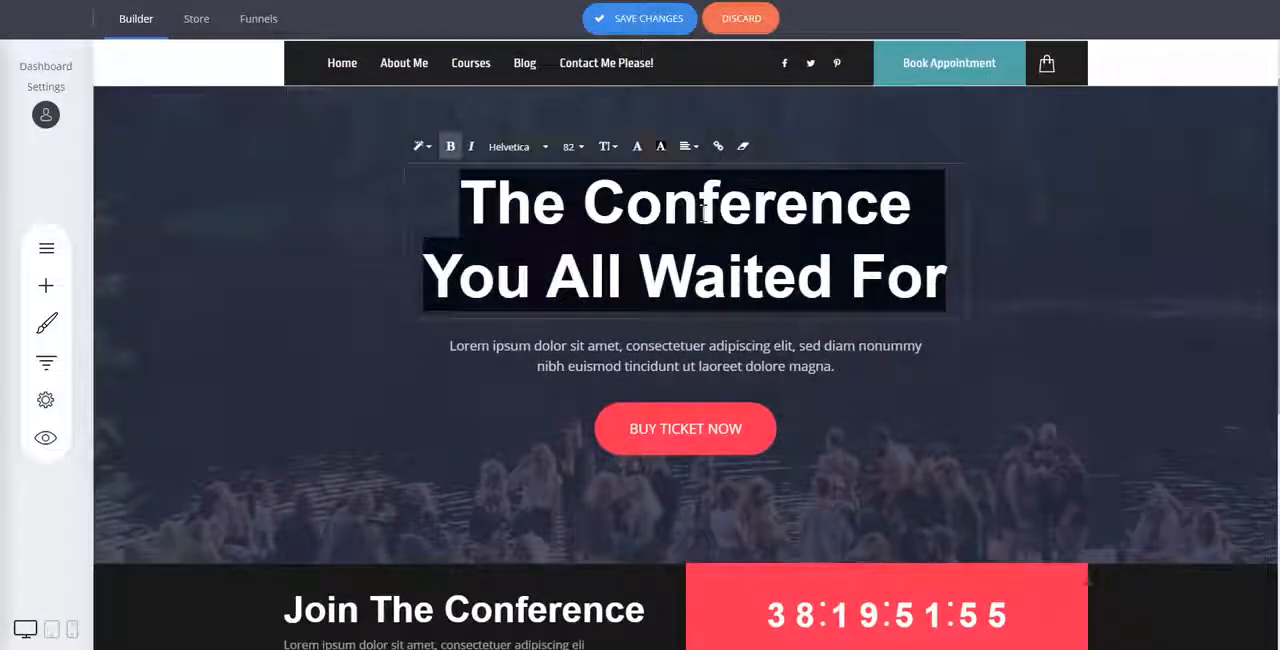
text(My Produc)
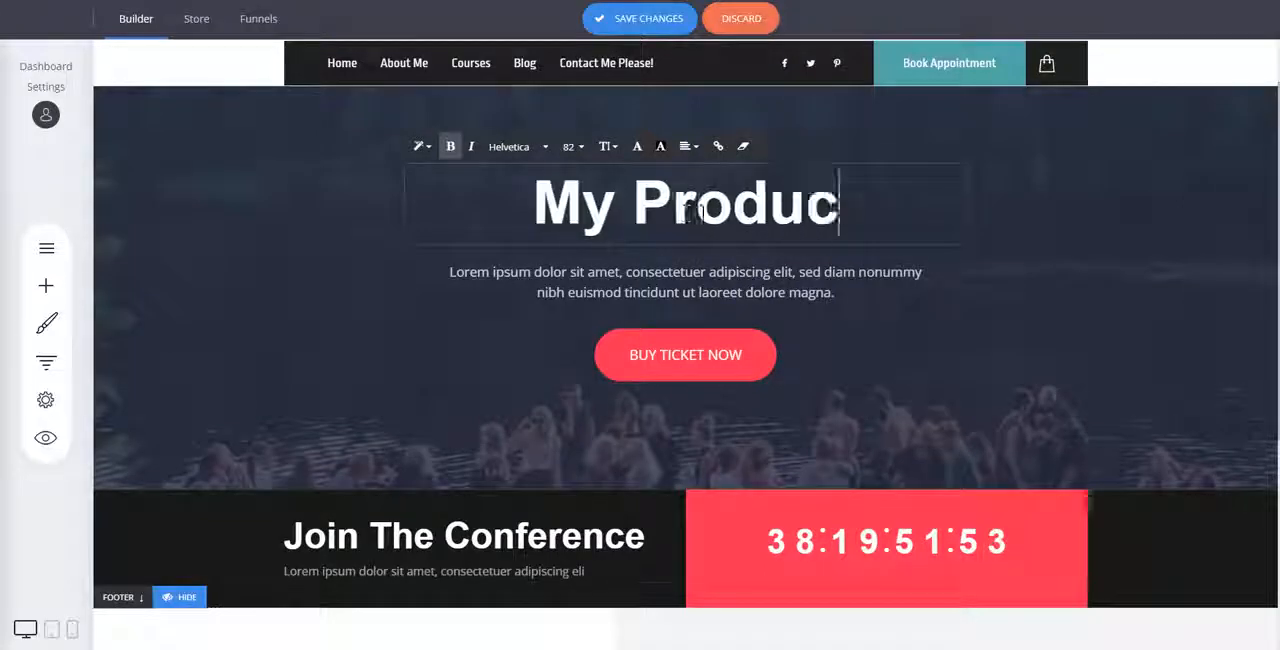
text(t Description)
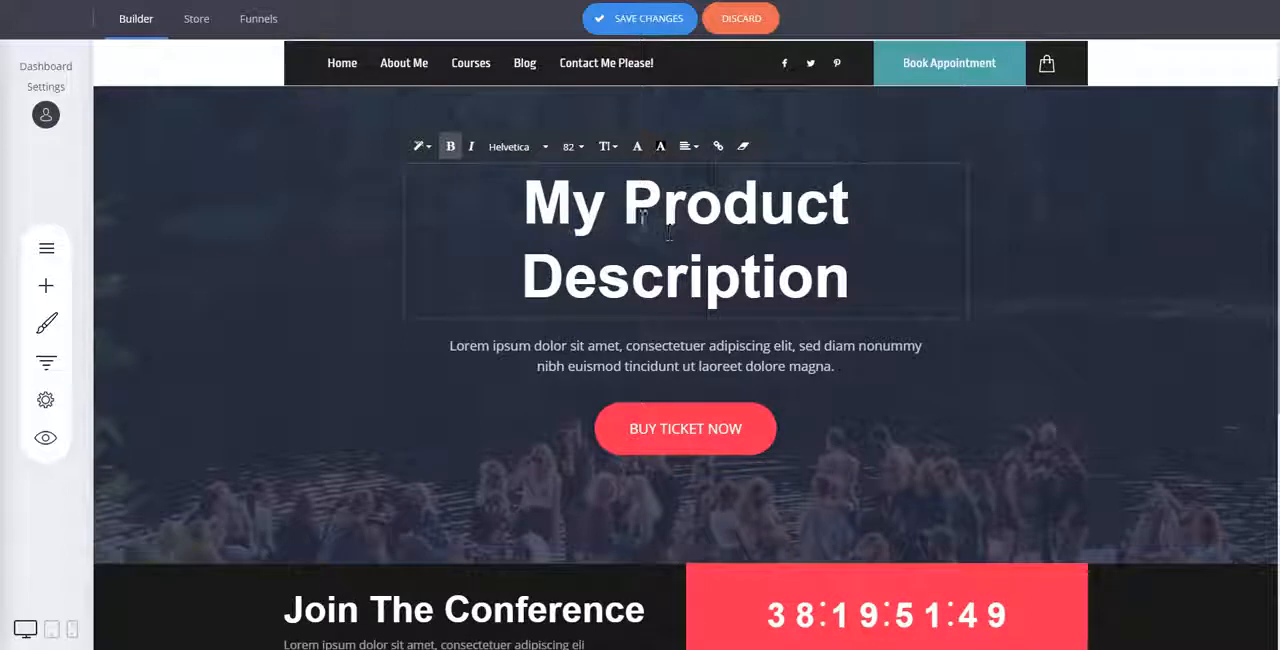
Set the font size of the whole hero heading to 66.
key(ctrl+a)
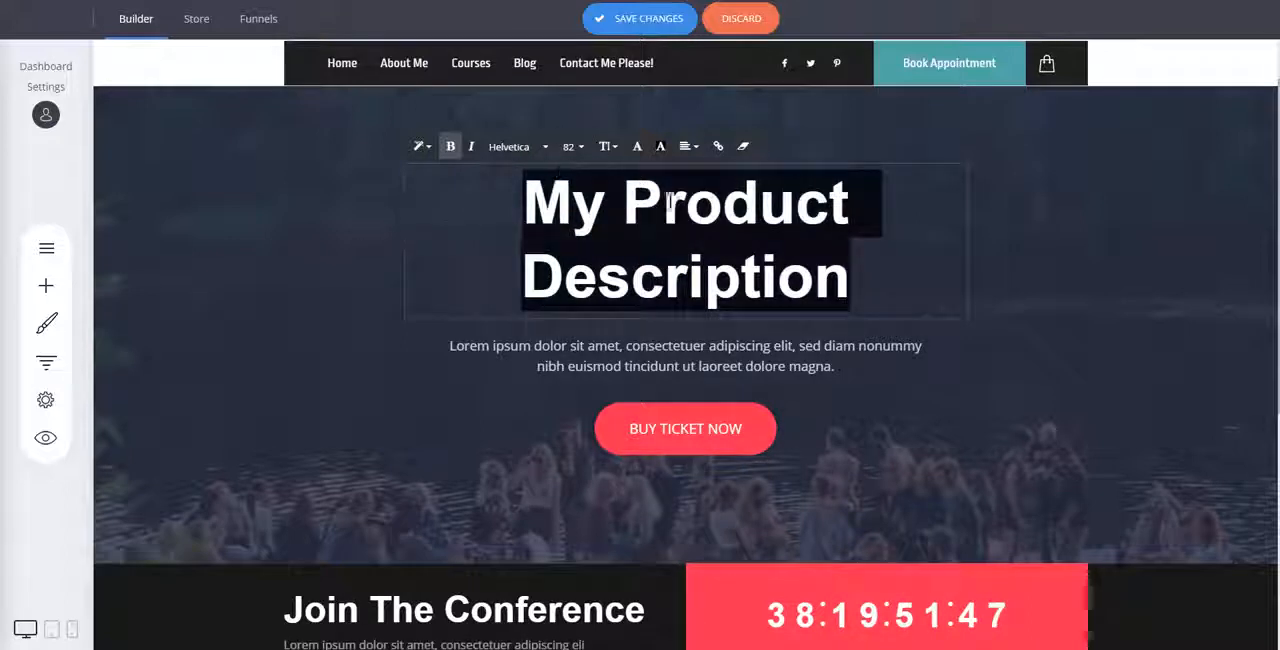
click(570, 150)
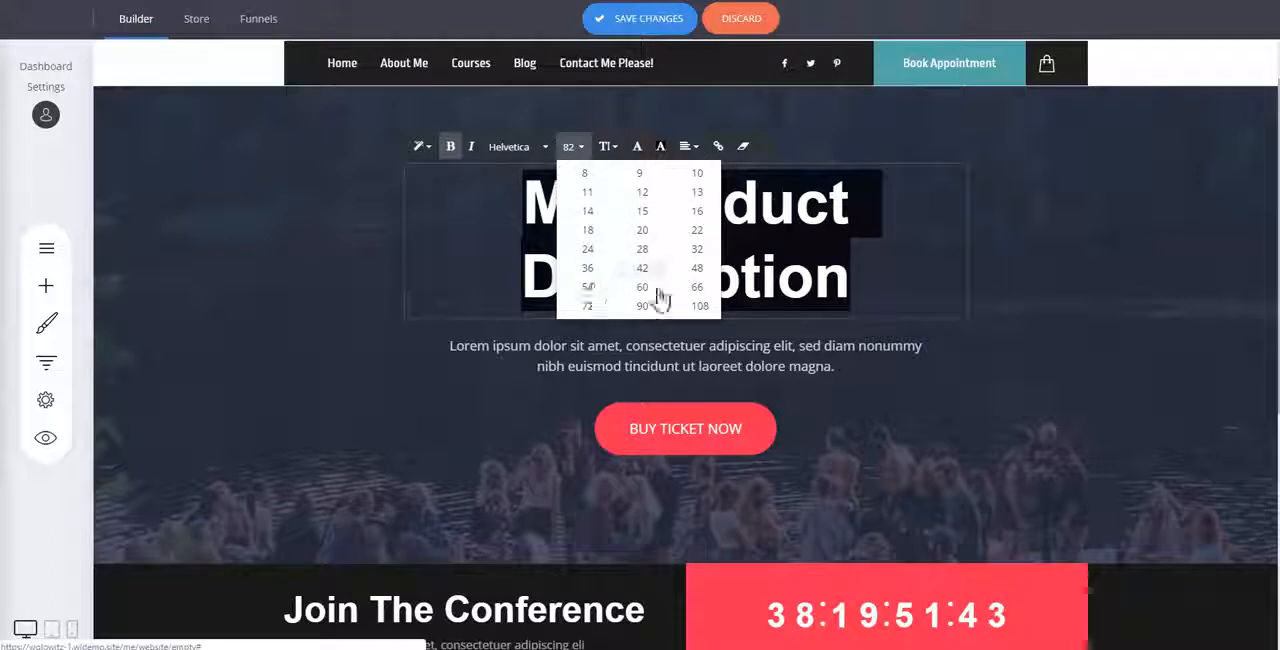
click(590, 310)
click(572, 146)
click(697, 288)
click(997, 240)
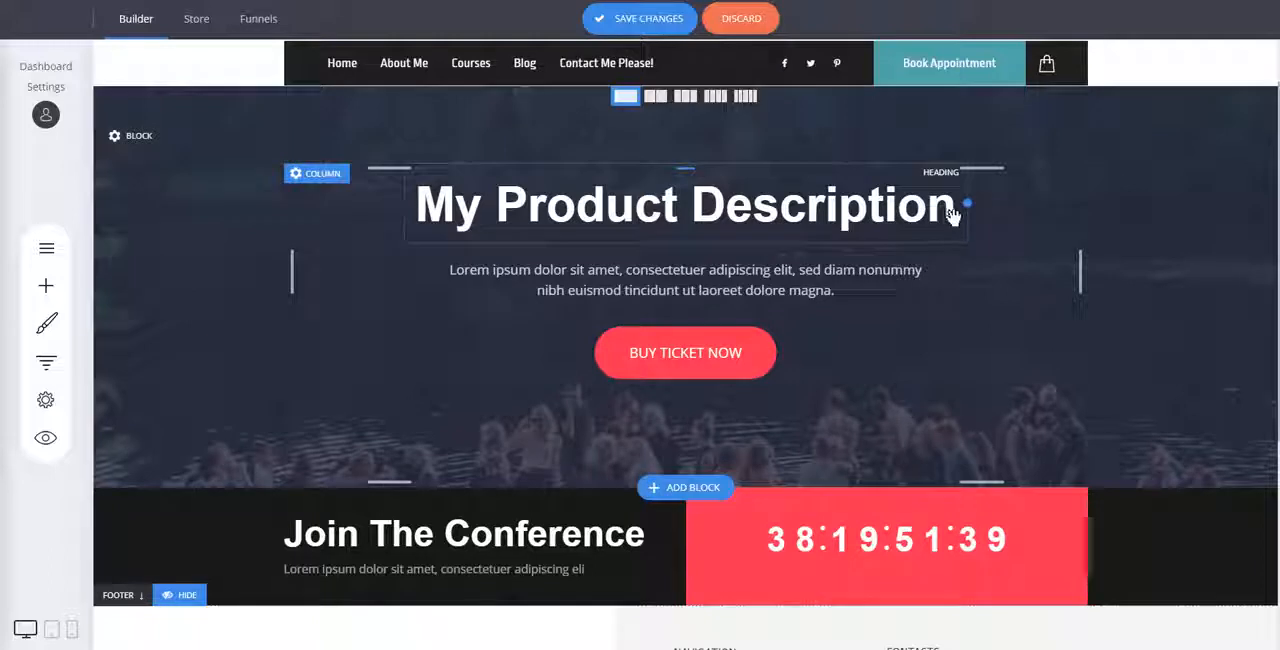
Tighten the gaps above the hero paragraph and the button, and set the button text to "CALL TO ACTION".
drag(737, 255, 737, 247)
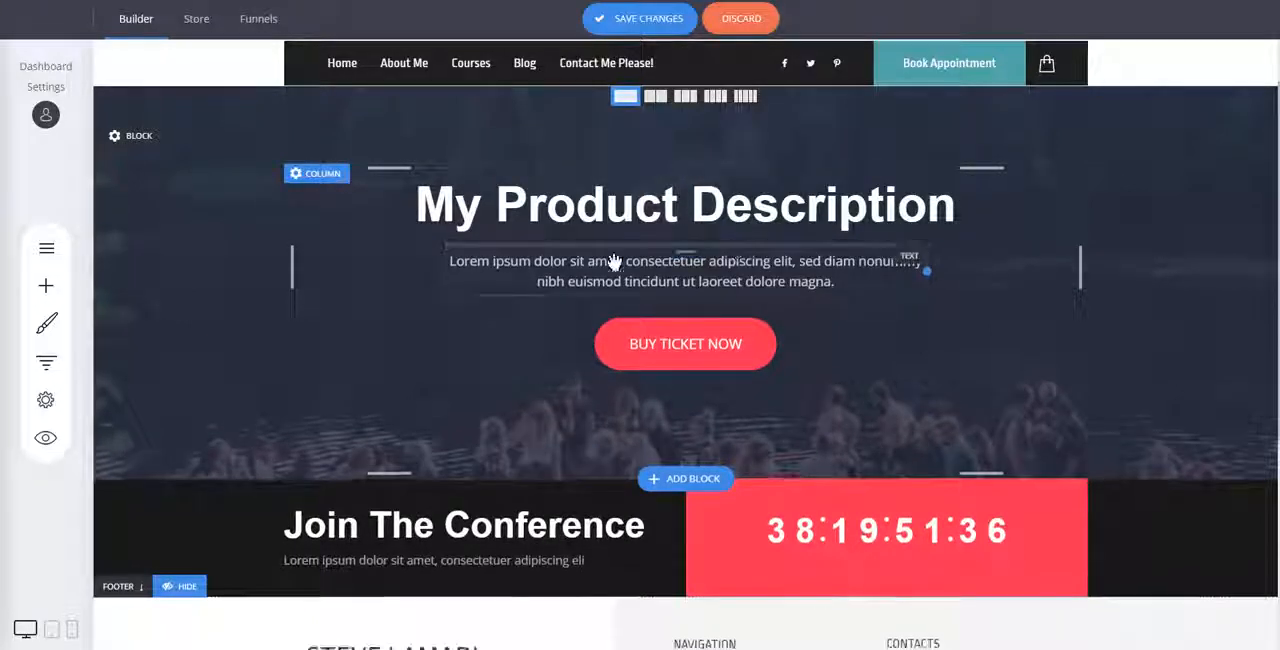
drag(692, 319, 692, 314)
click(705, 340)
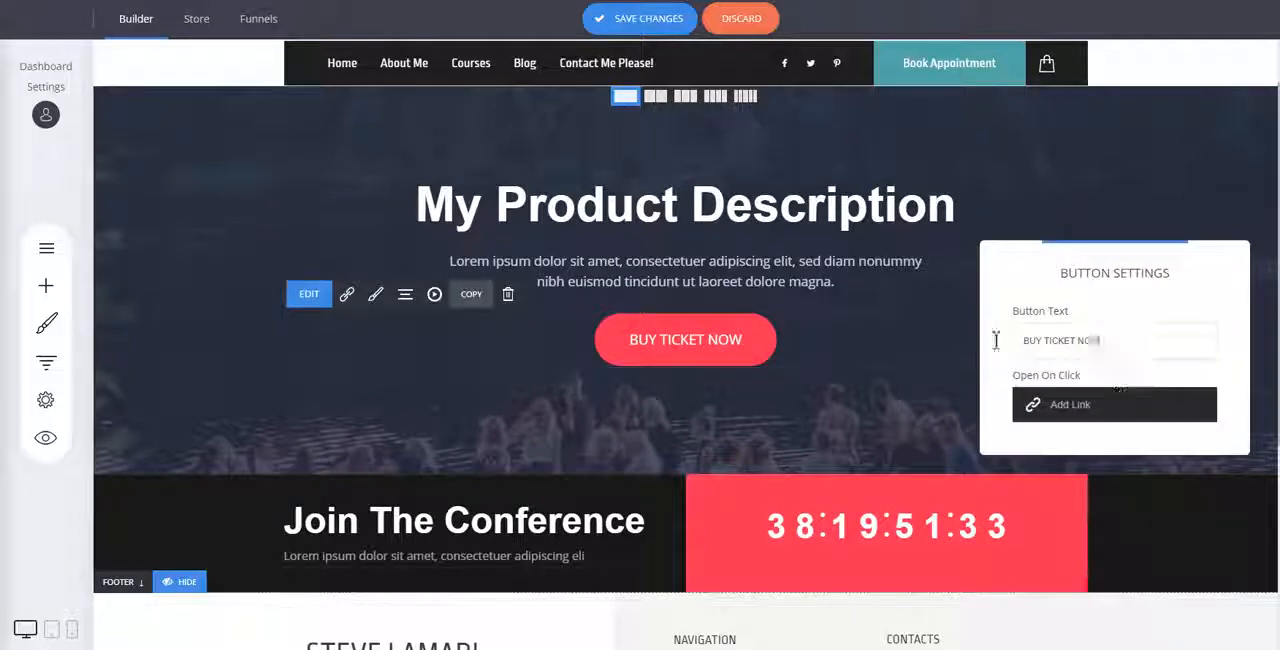
text(CALL TO ACTIO)
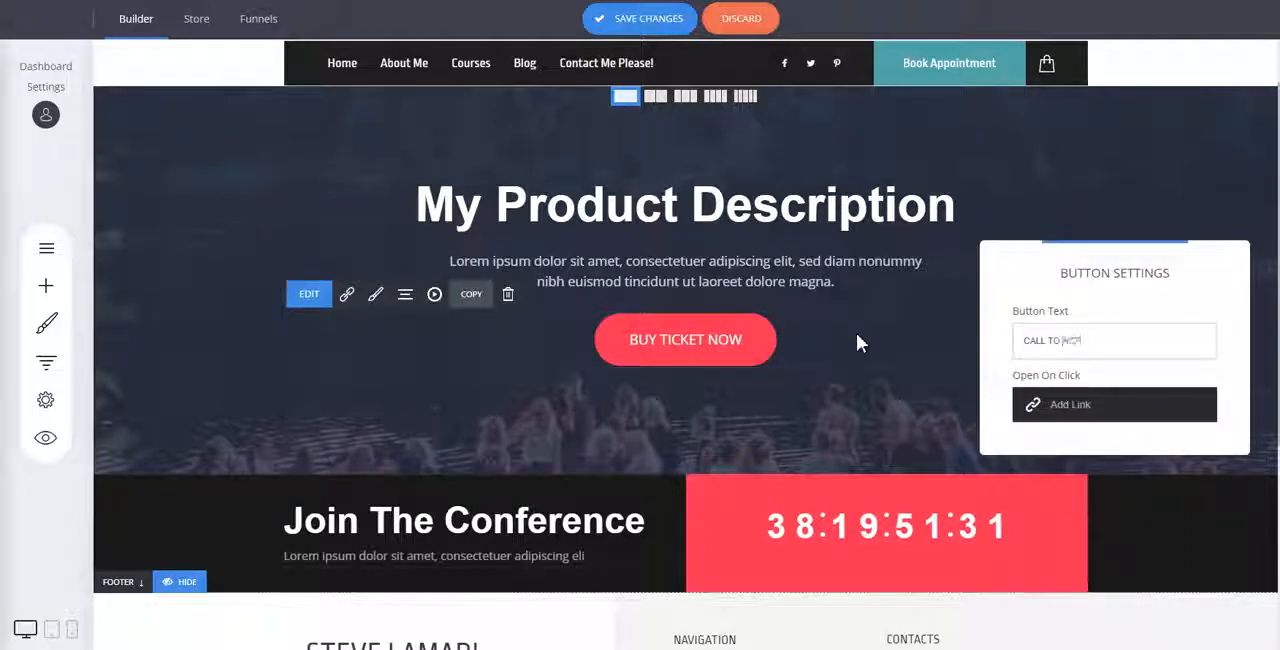
text(N)
click(841, 334)
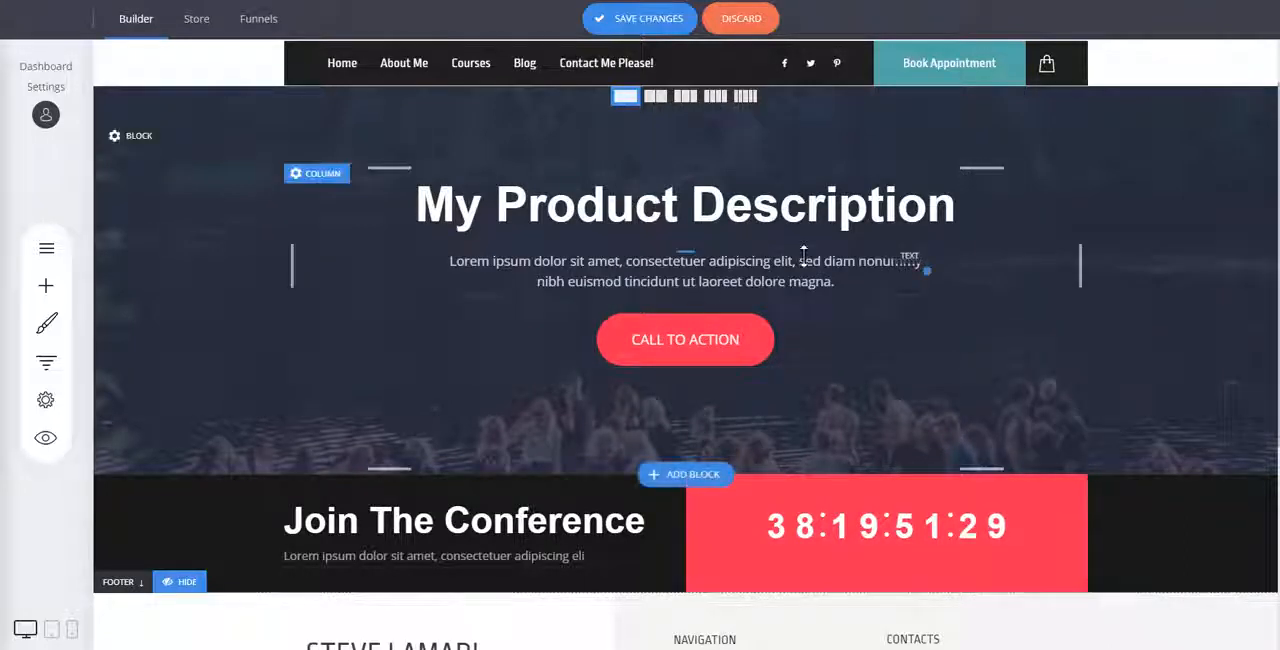
Set the font size of the "Join The Conference" heading to 36.
scroll(1105, 310, down, 3)
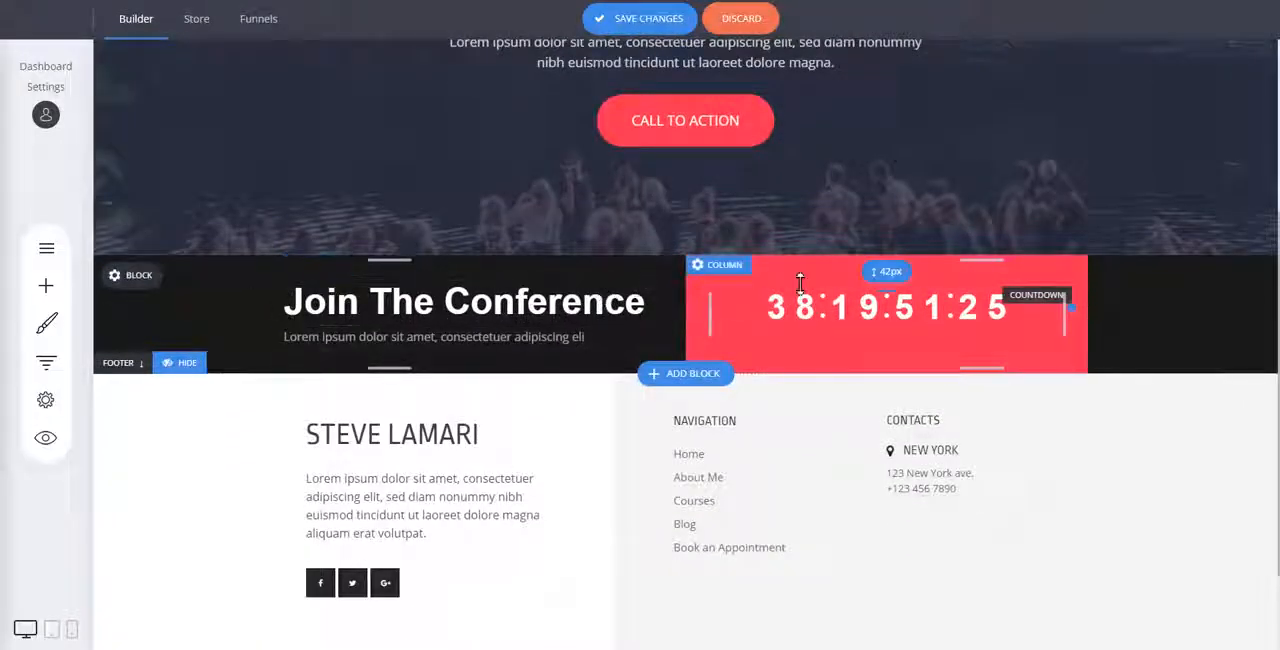
click(640, 300)
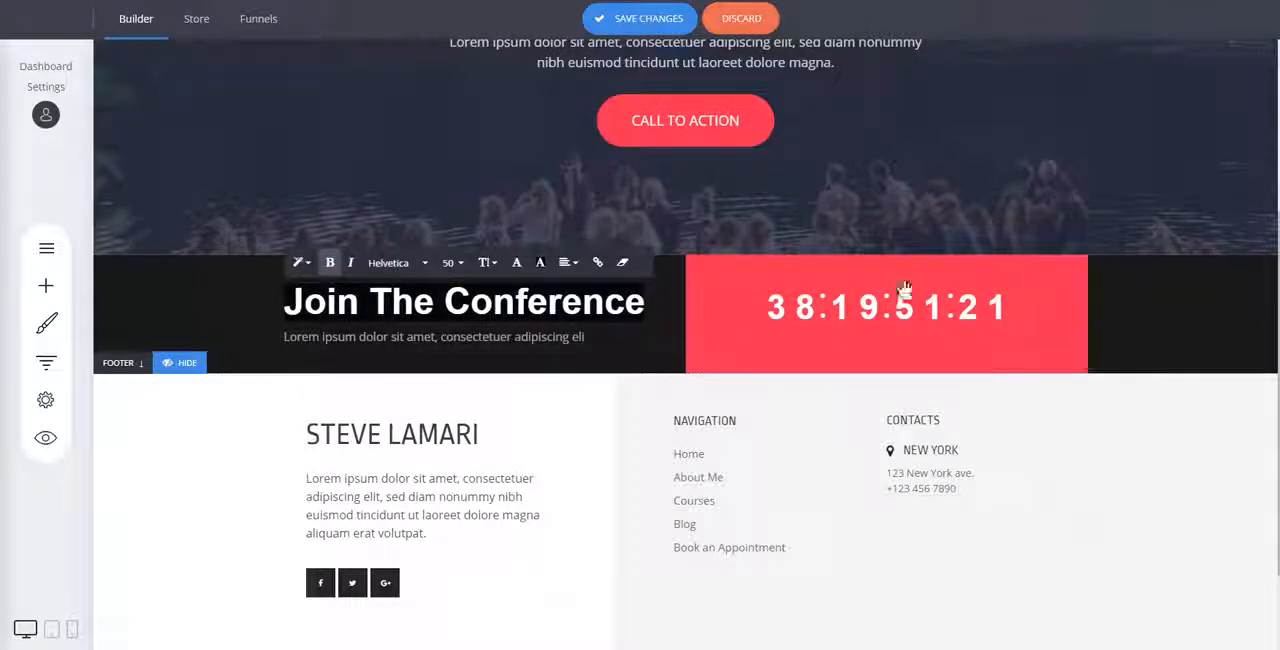
click(1130, 318)
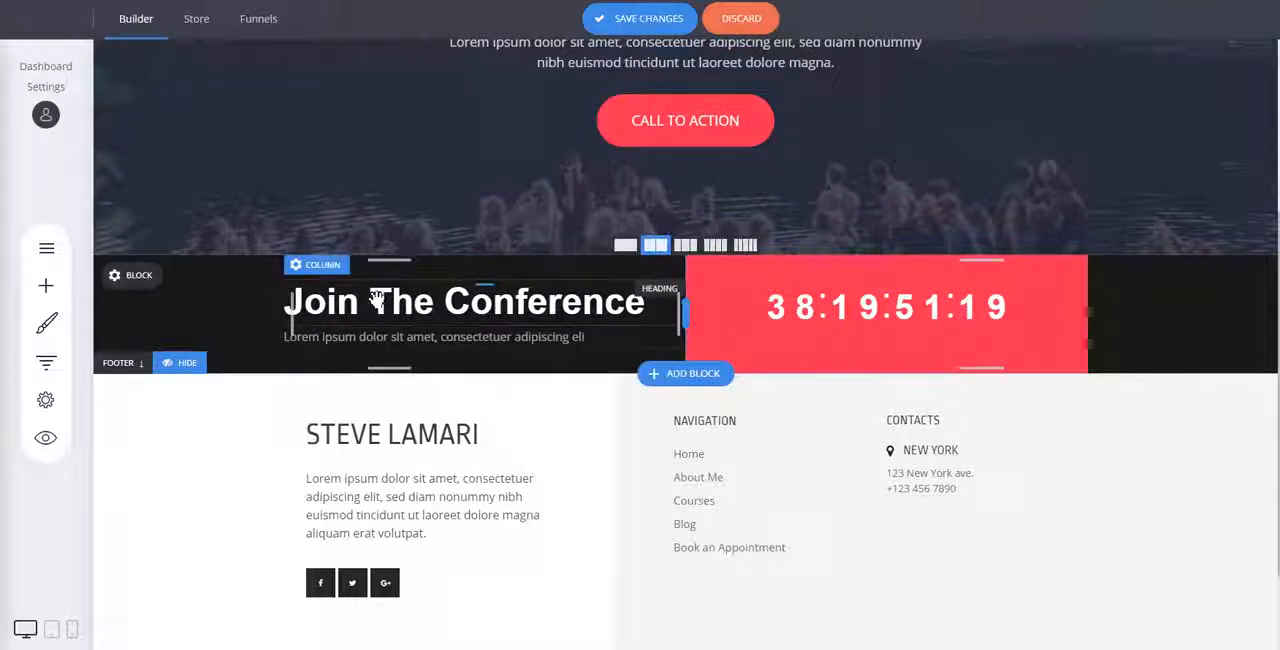
click(555, 292)
click(236, 304)
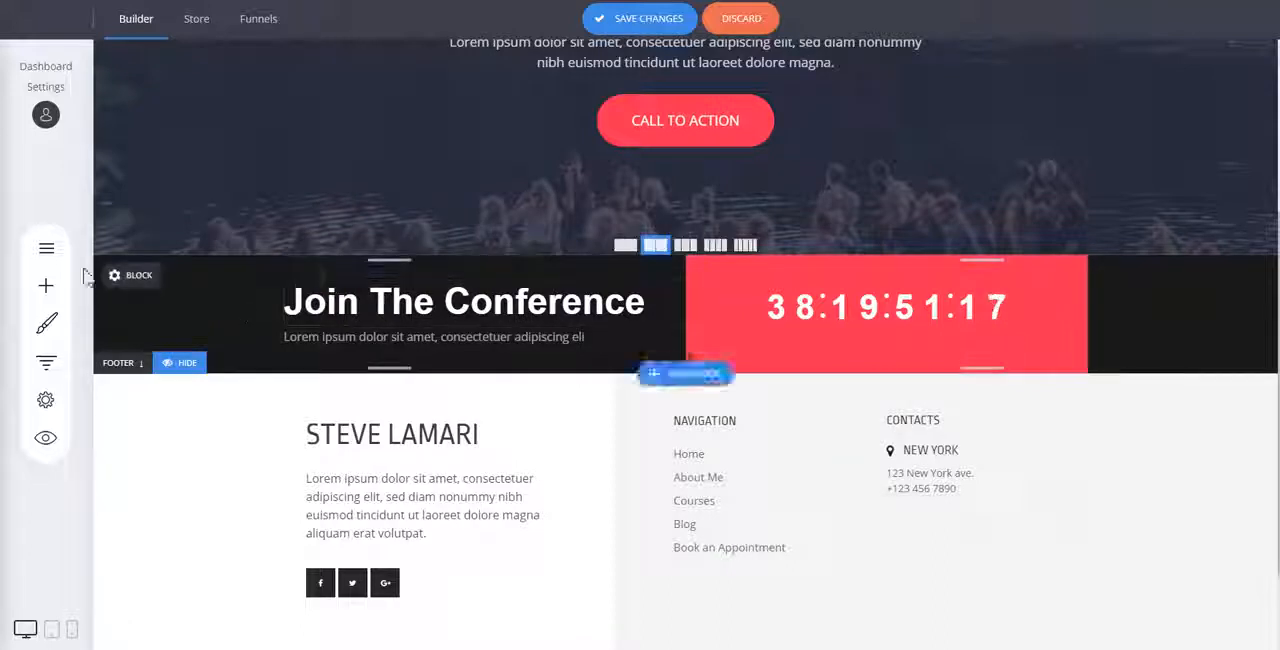
triple_click(392, 301)
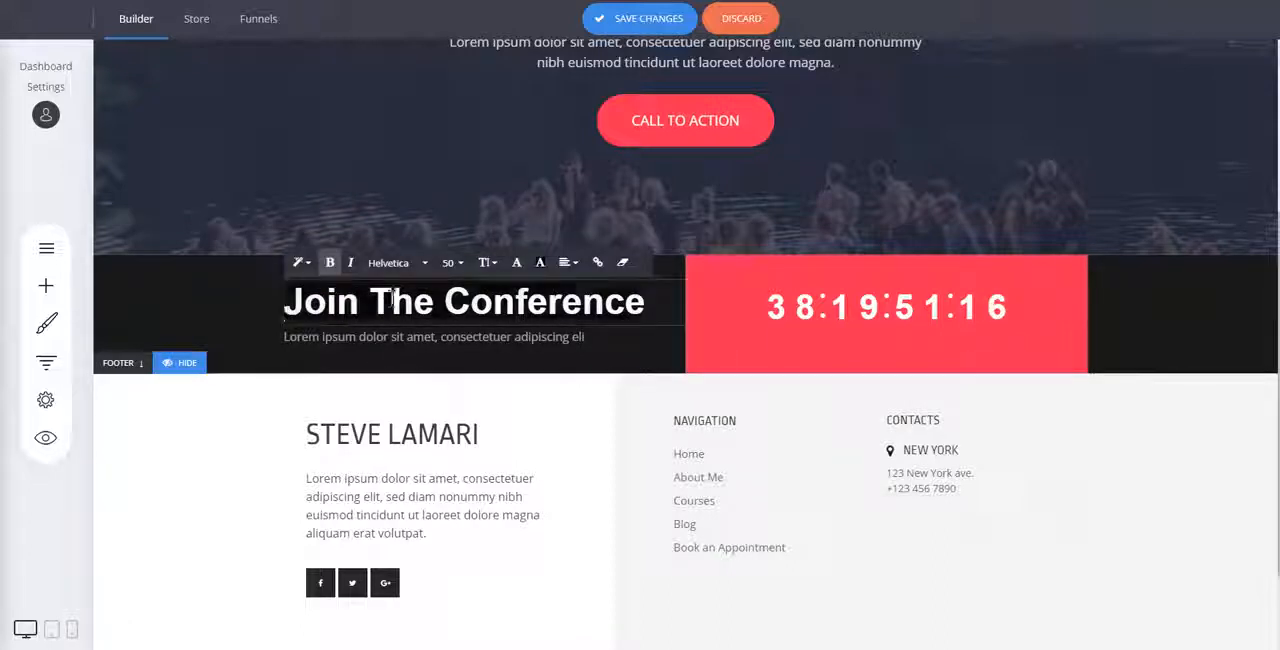
click(449, 264)
click(521, 386)
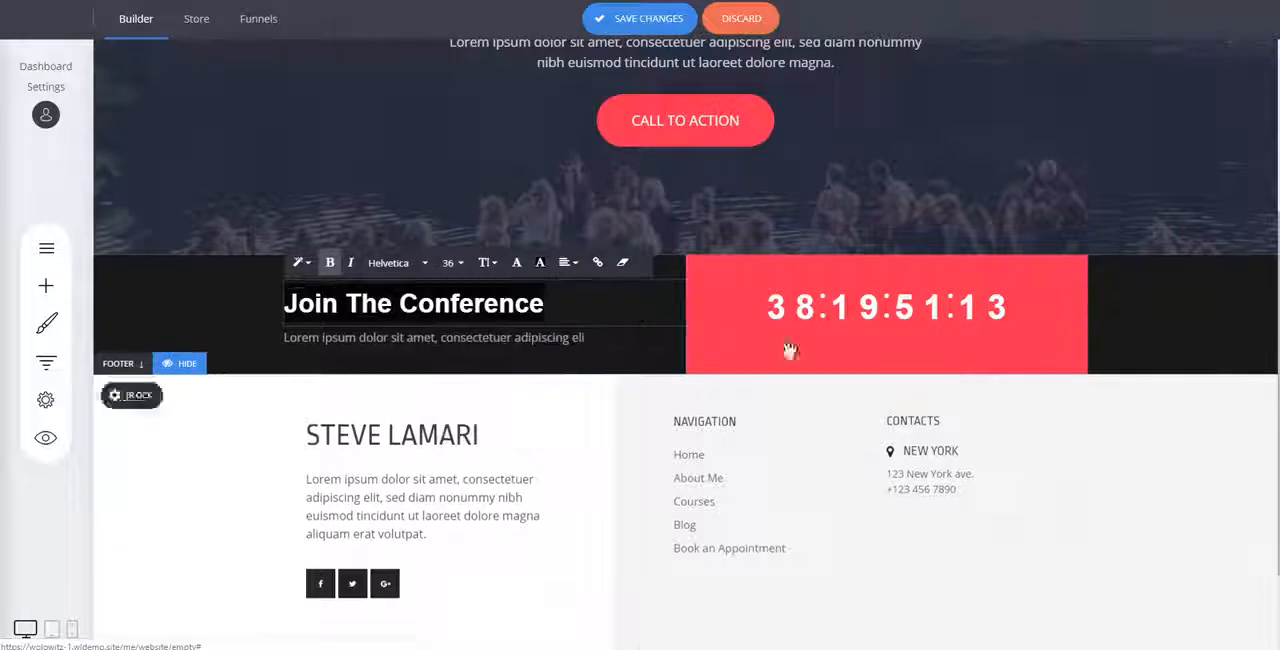
click(1150, 307)
Examine the hero block's background settings and the images available for its background, leaving the current one in place.
scroll(988, 82, up, 3)
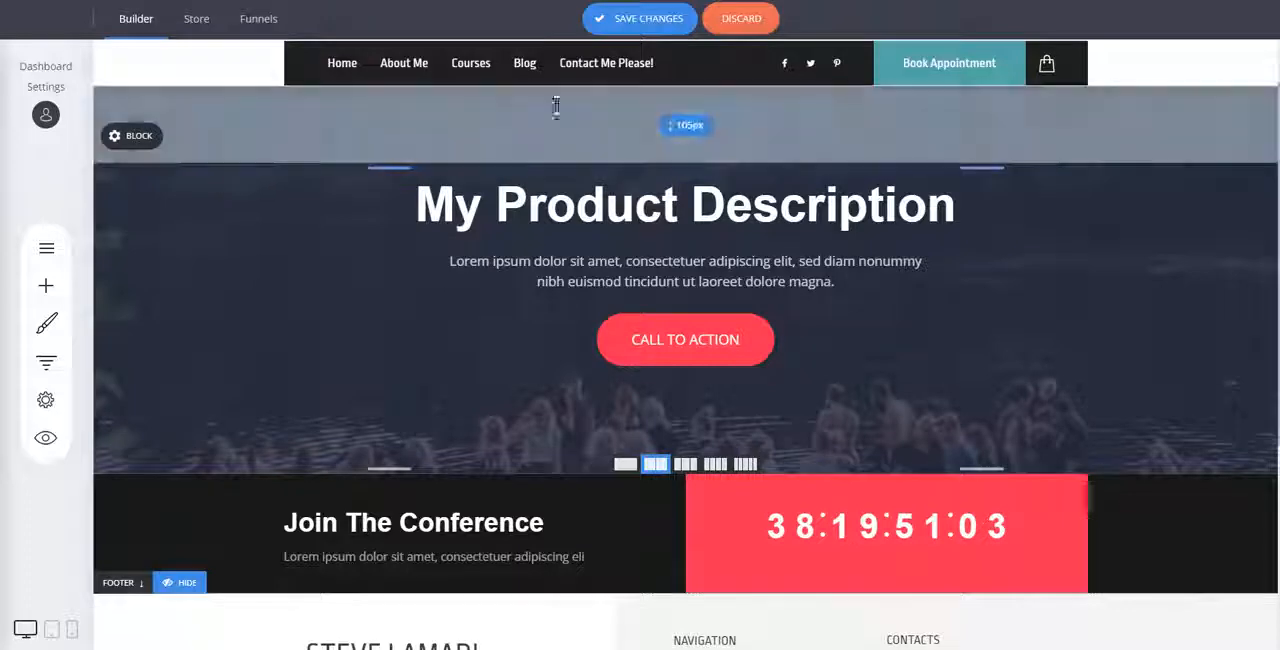
click(138, 136)
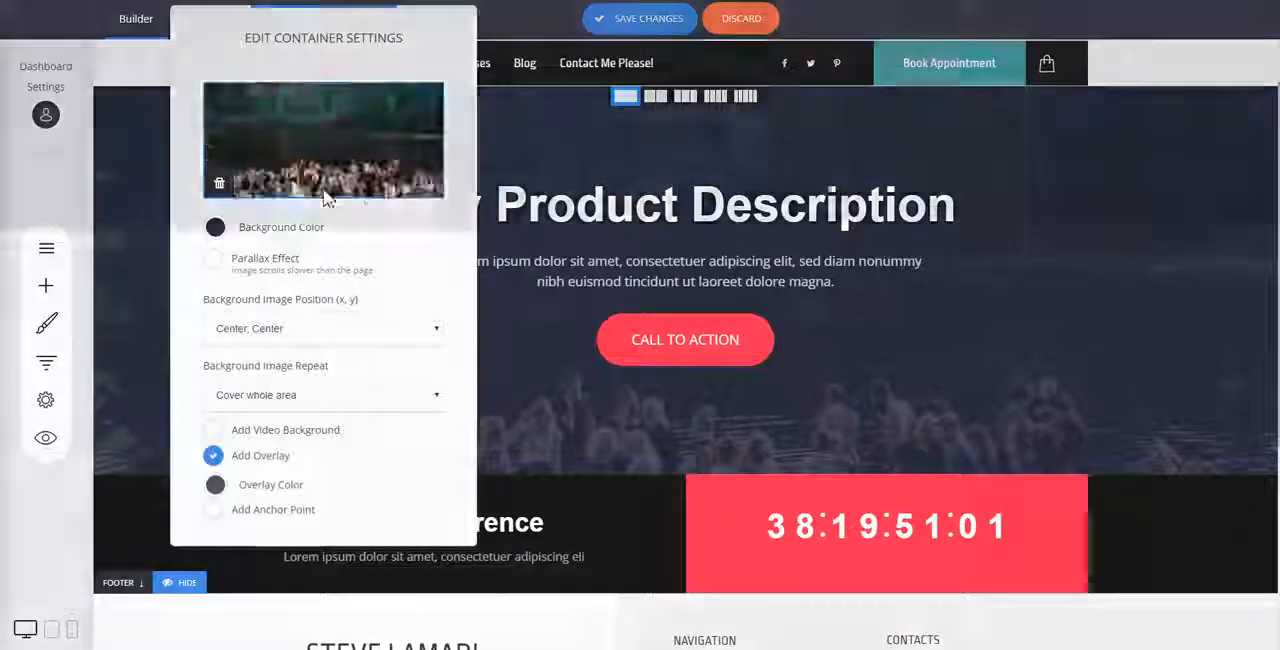
click(317, 187)
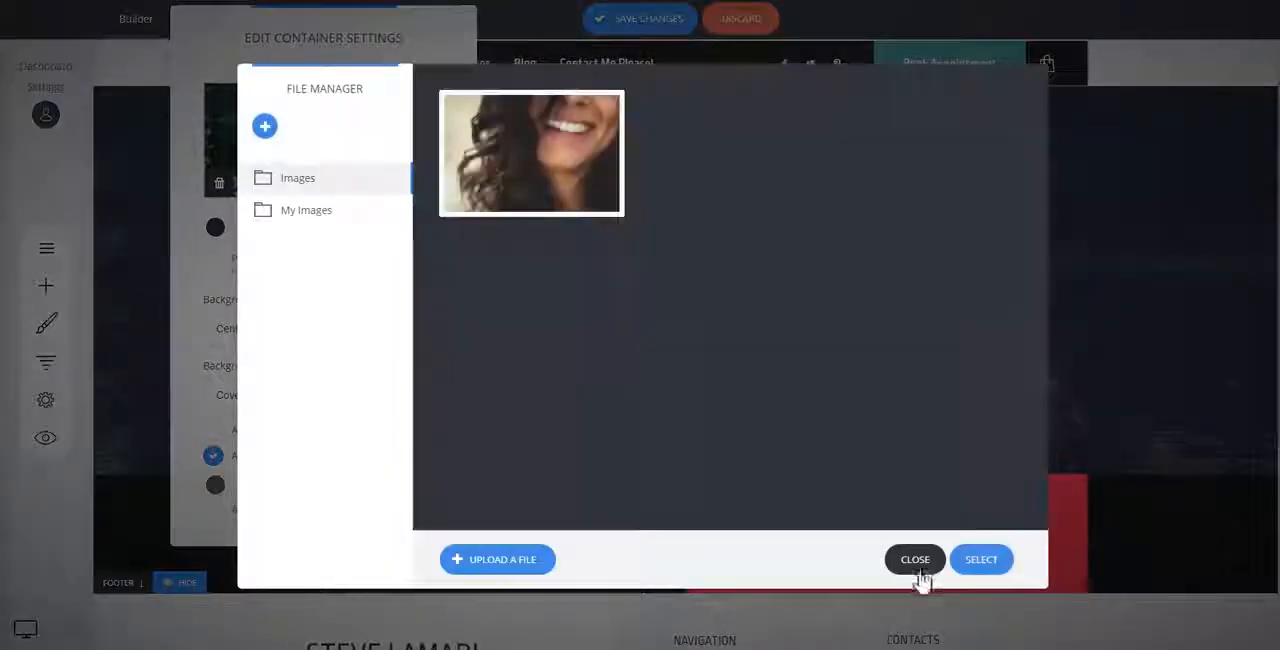
click(915, 559)
click(1178, 213)
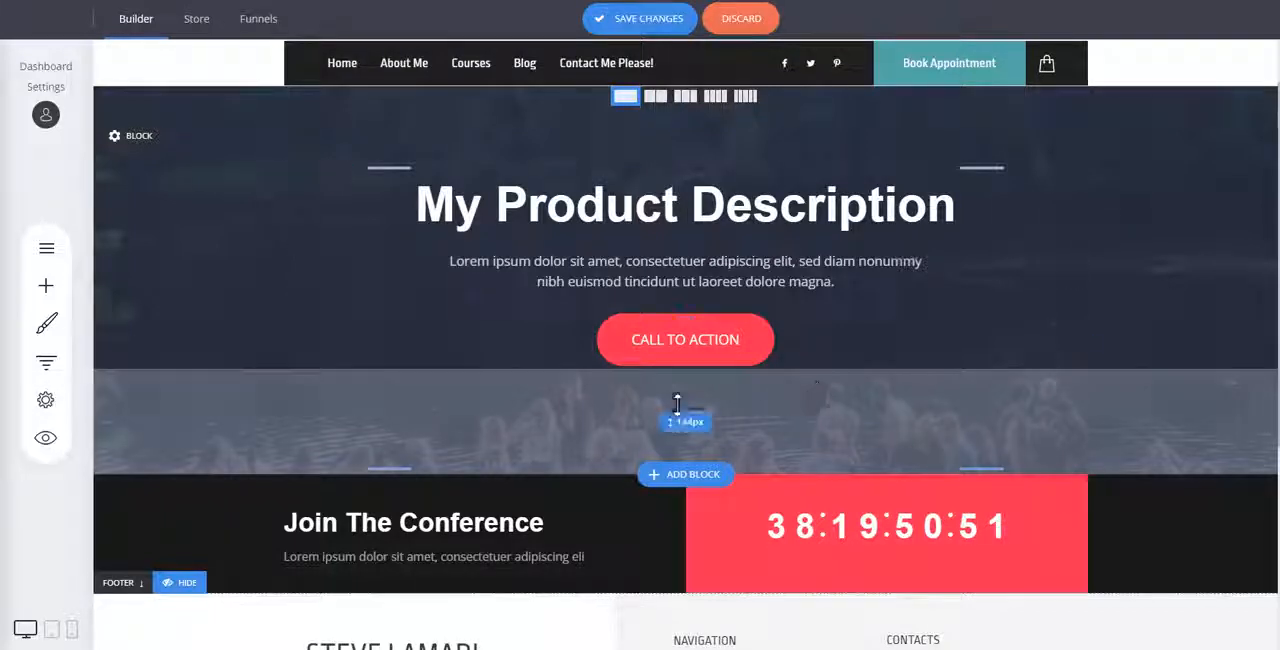
Add the ready-made "10+ years of Experience" block from the Services category below the hero block.
scroll(700, 430, down, 1)
click(689, 521)
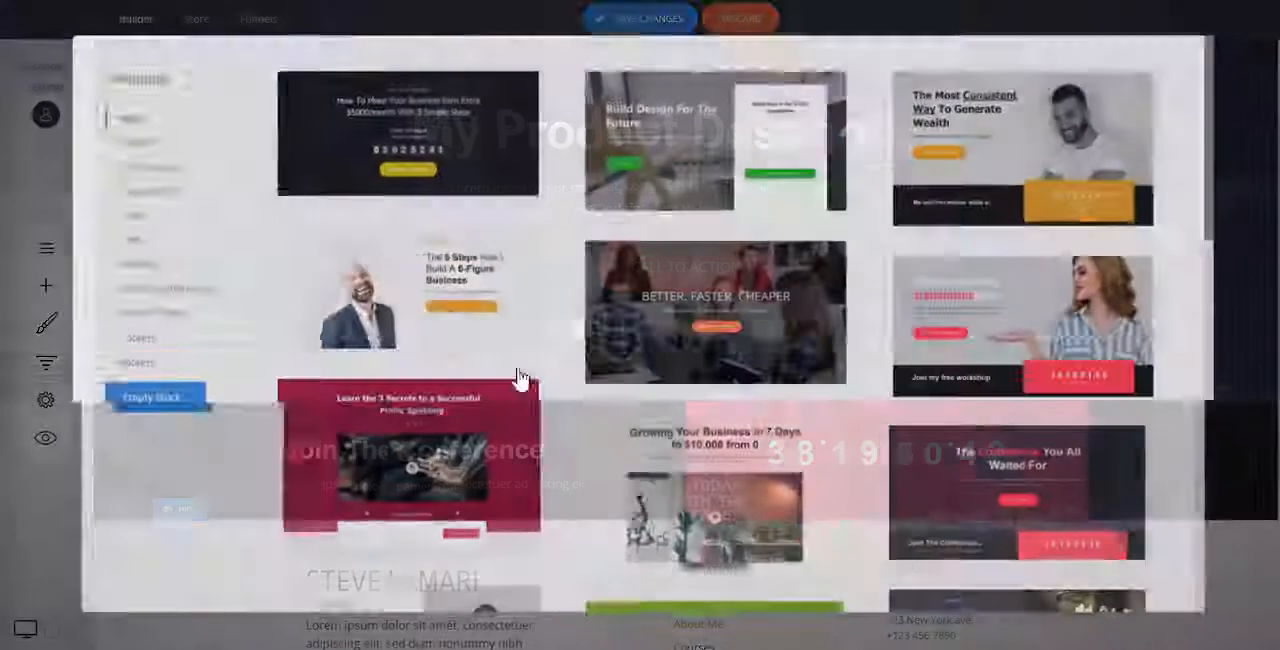
click(132, 143)
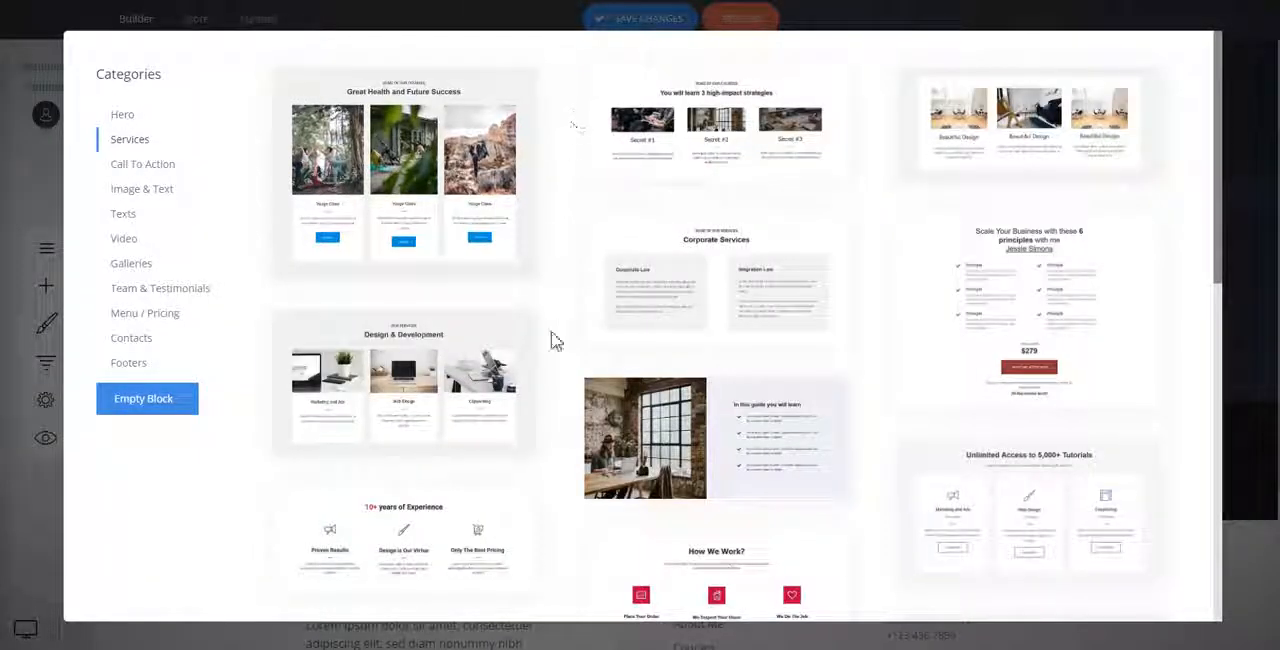
scroll(577, 318, down, 2)
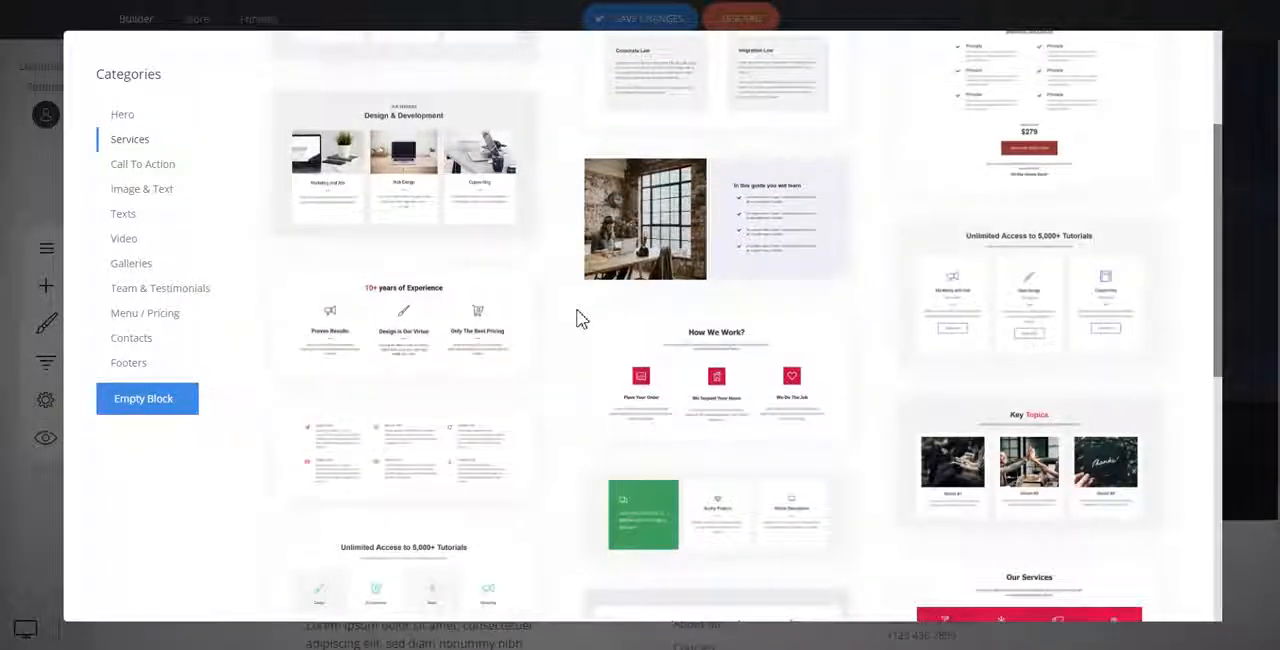
scroll(578, 318, down, 2)
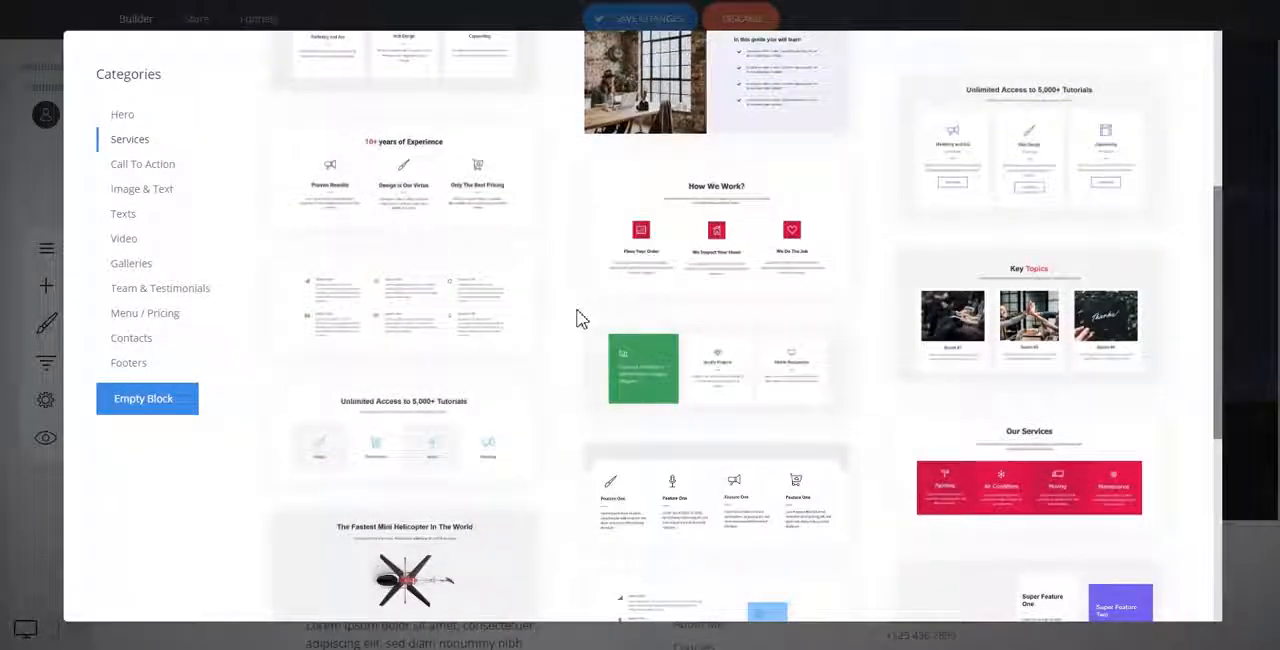
scroll(577, 318, up, 2)
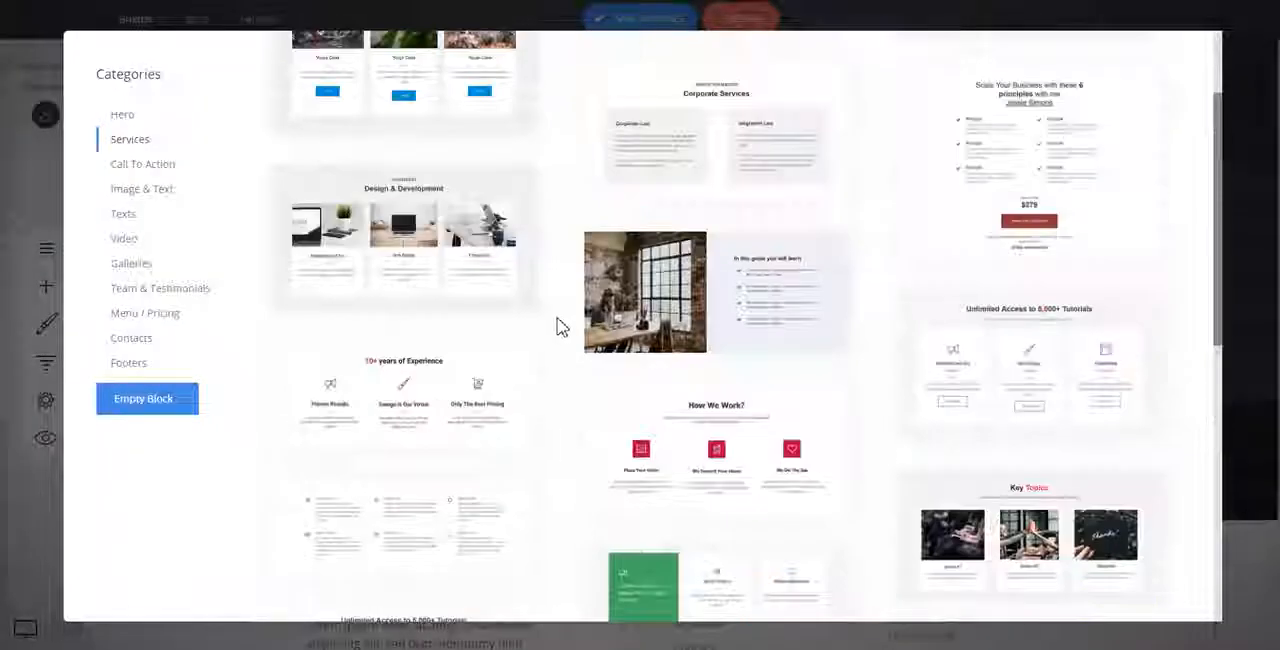
click(428, 408)
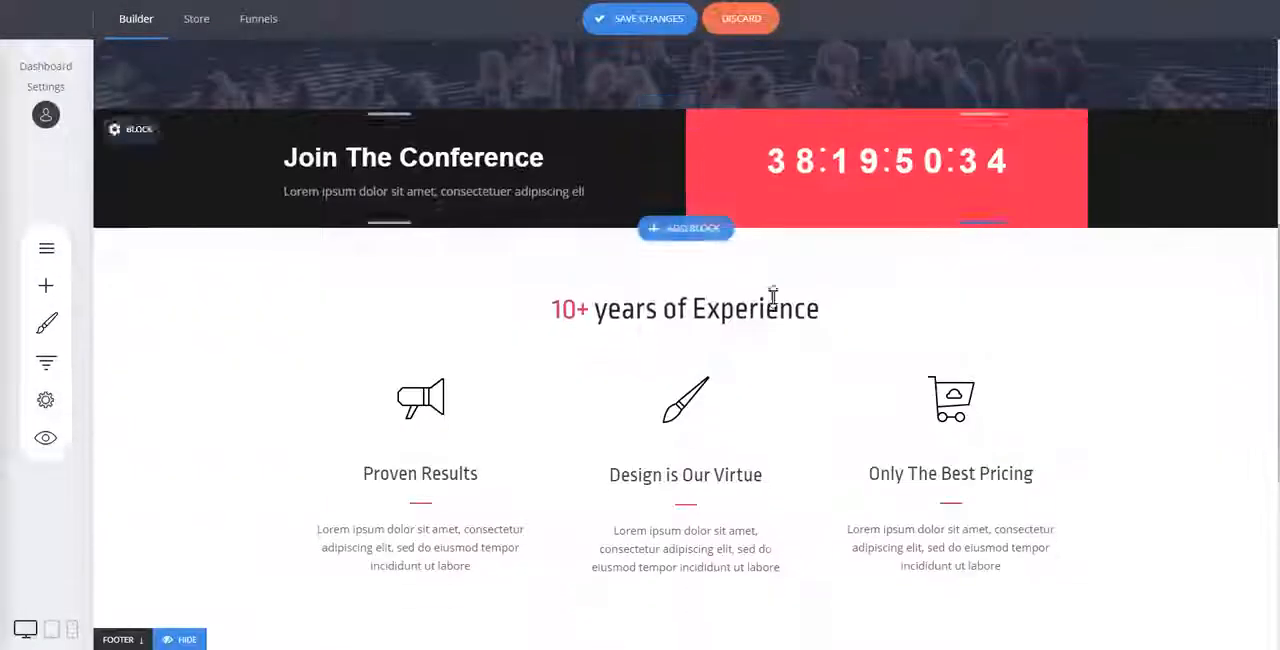
Delete the "10+ years of Experience" heading from the services block.
mouse_move(166, 263)
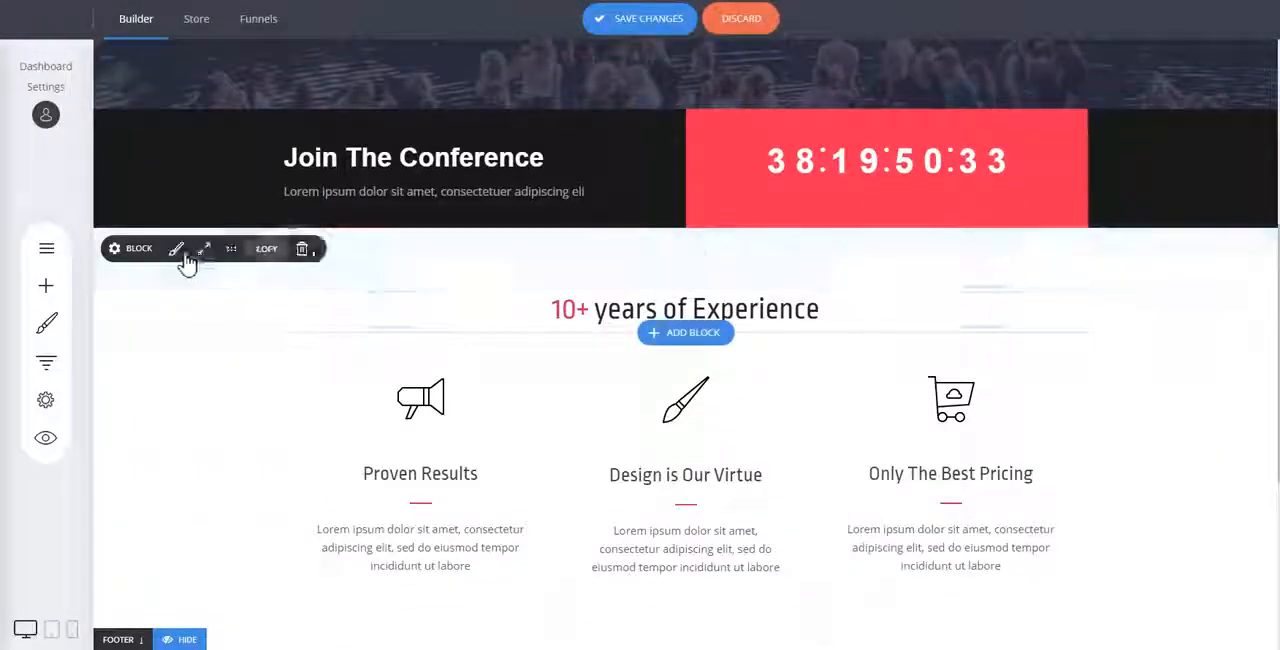
click(307, 252)
click(689, 314)
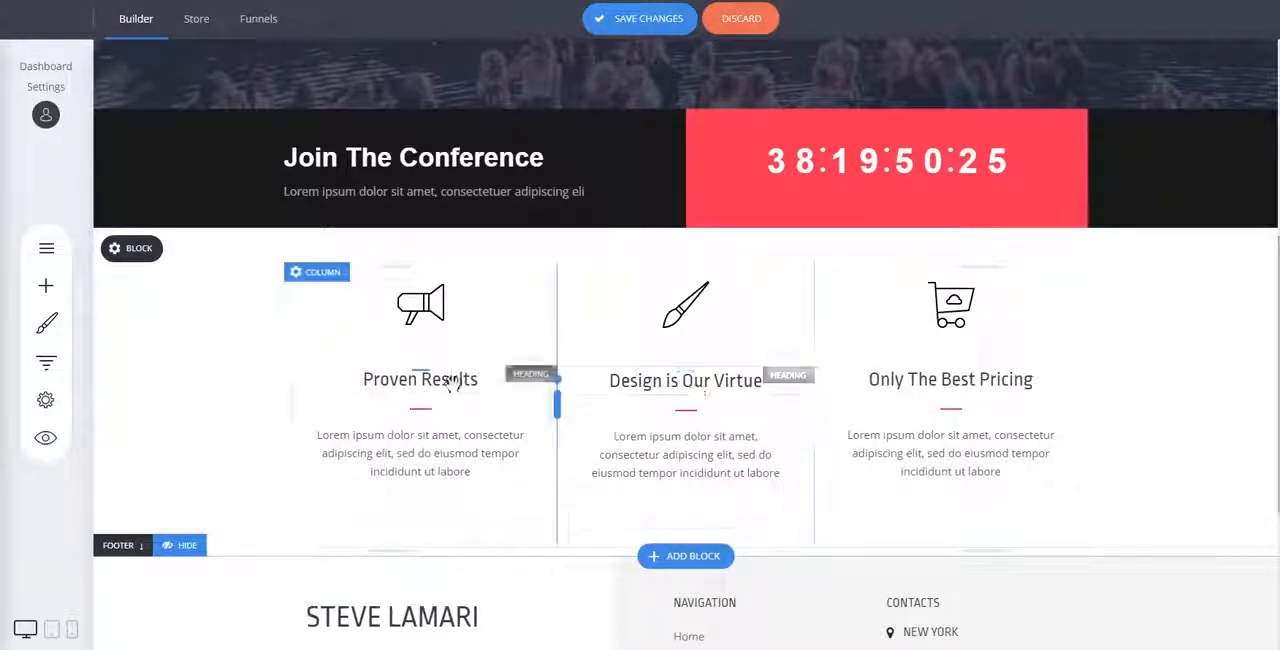
click(463, 328)
click(1112, 323)
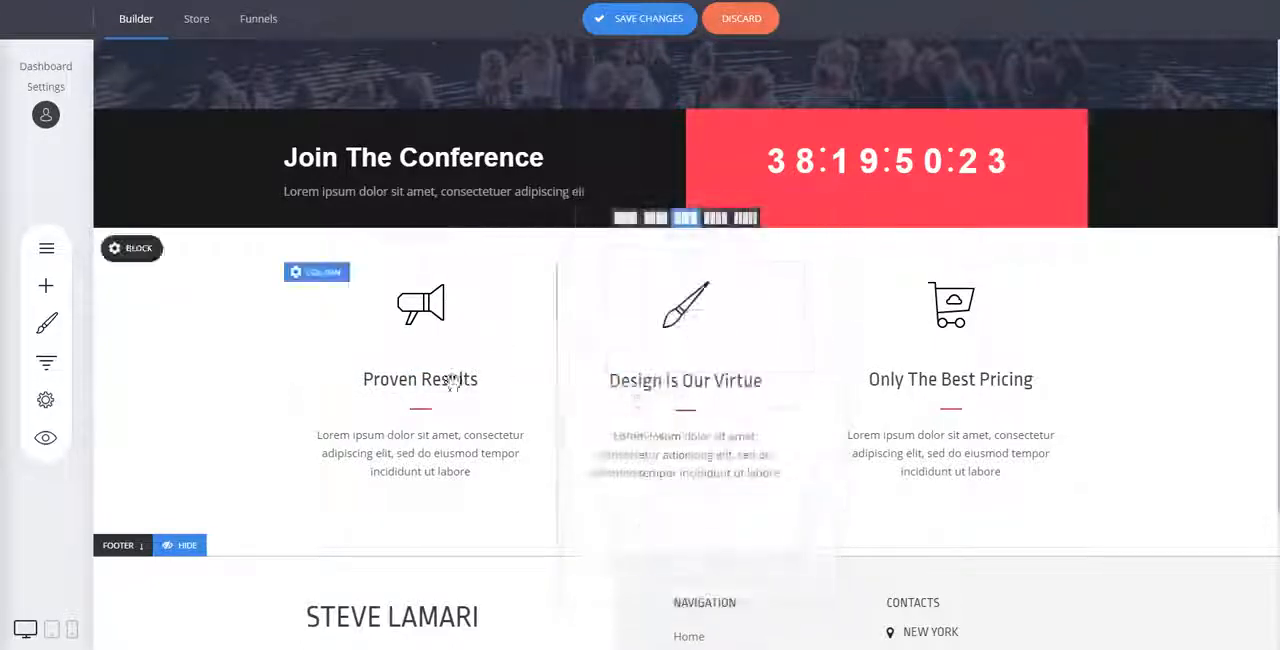
Change the "Proven Results" heading to "Service One" and select the whole text for reuse.
click(438, 375)
text(Servic)
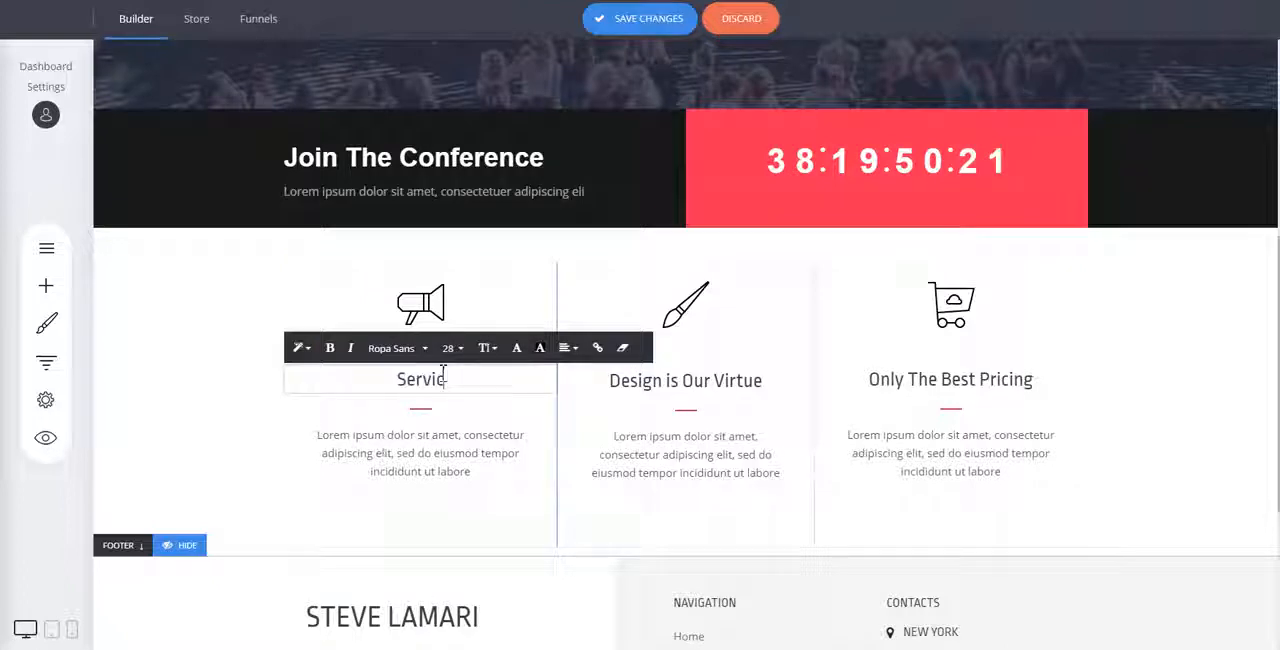
key(ctrl+a)
key(ctrl+c)
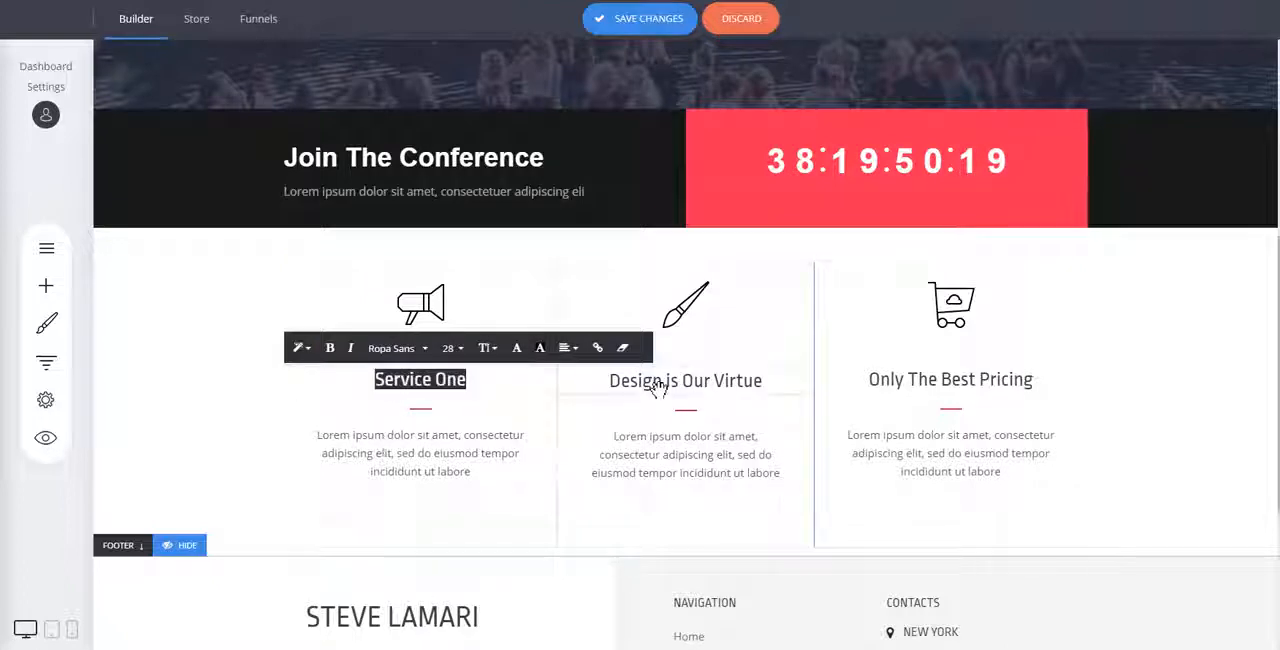
Replace the "Design is Our Virtue" heading with "Service Two", reusing the first column's heading text.
click(657, 388)
key(ctrl+a)
key(ctrl+v)
double_click(705, 383)
text(Two)
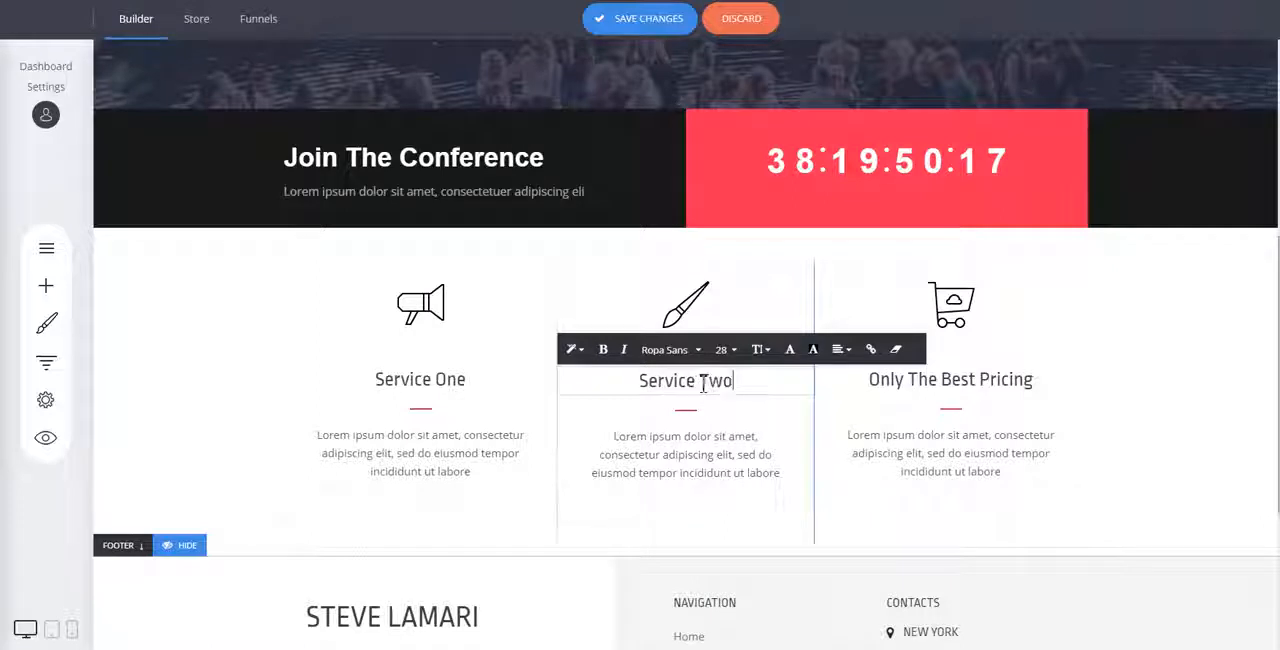
Replace the "Only The Best Pricing" heading with "Service Three", reusing the copied heading text.
click(995, 379)
key(ctrl+a)
key(ctrl+v)
text(Thre)
click(1104, 431)
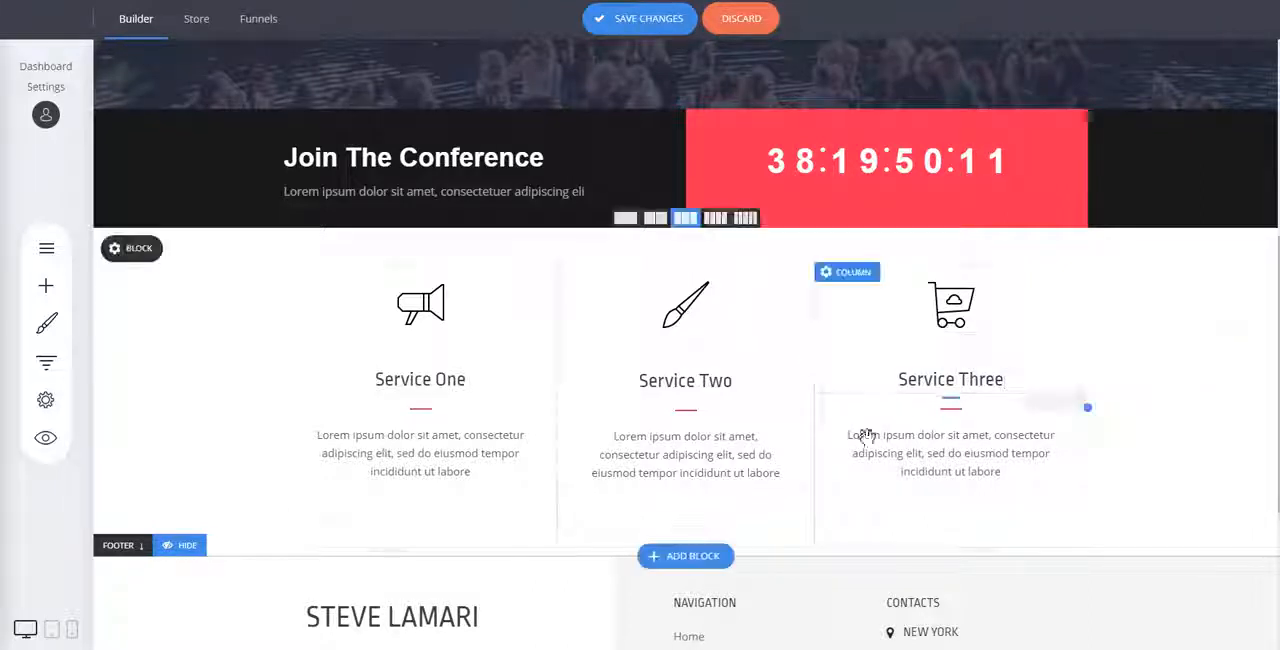
Add the Image & Text block "Learn how the colors provoke the people's behavior" with the laptop picture below the services block.
click(697, 553)
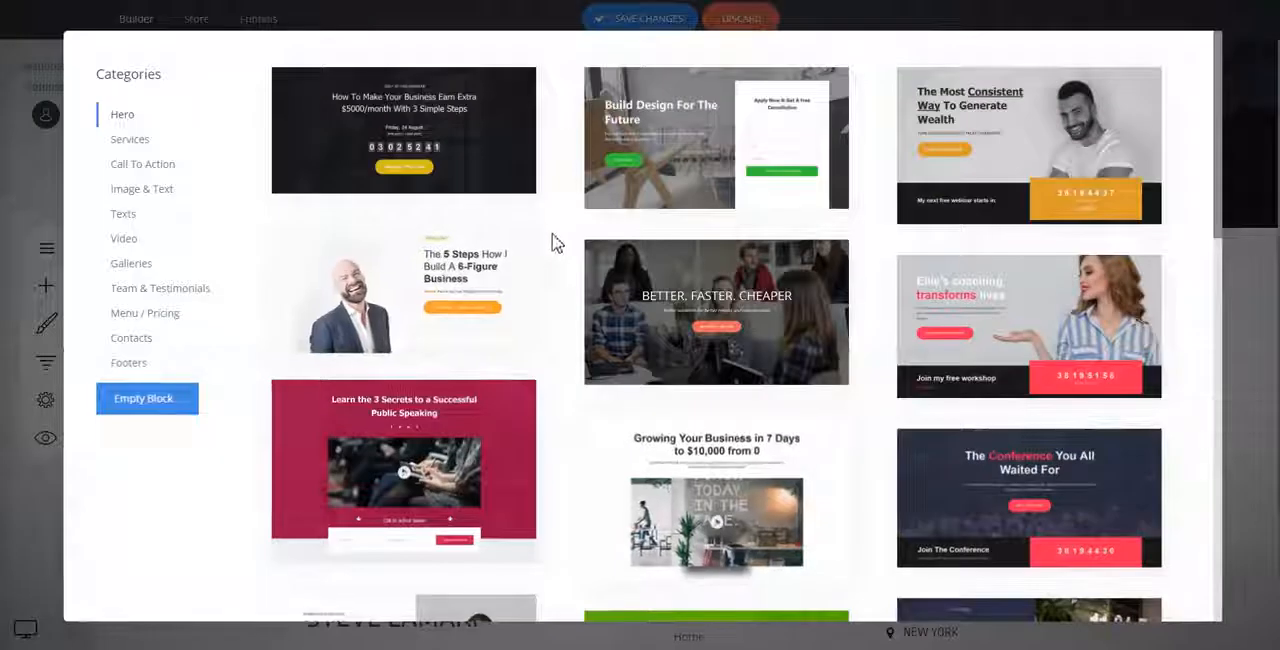
click(145, 189)
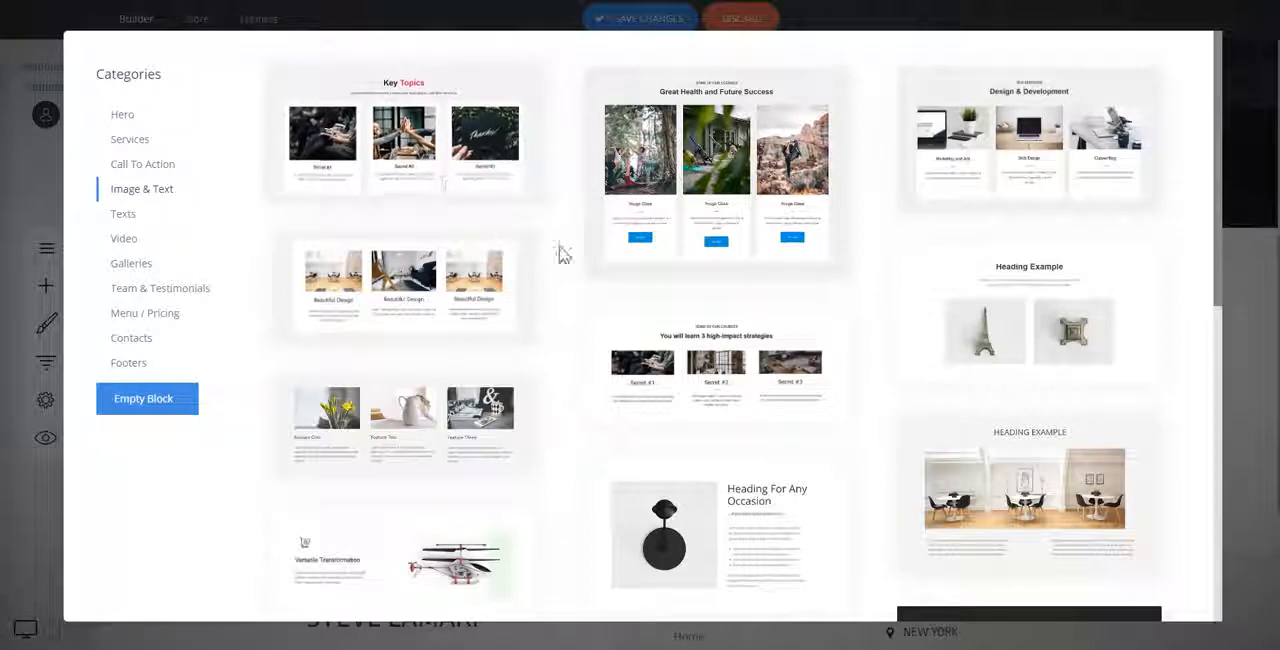
scroll(566, 251, down, 3)
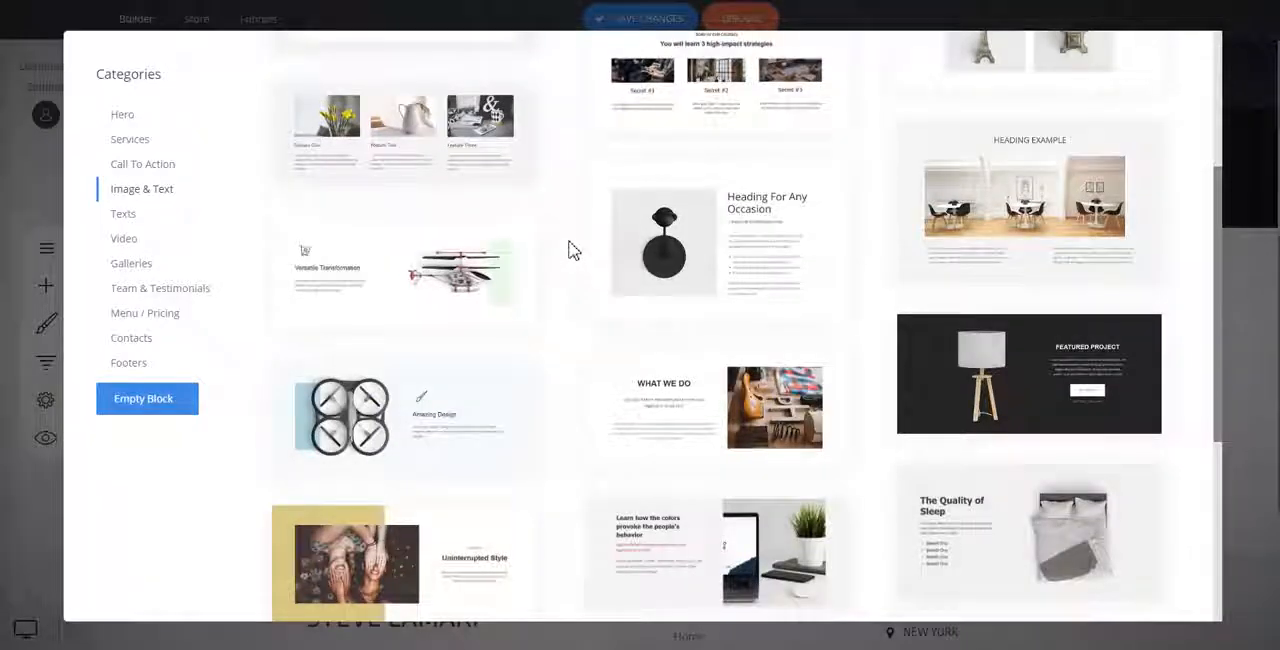
scroll(573, 250, down, 2)
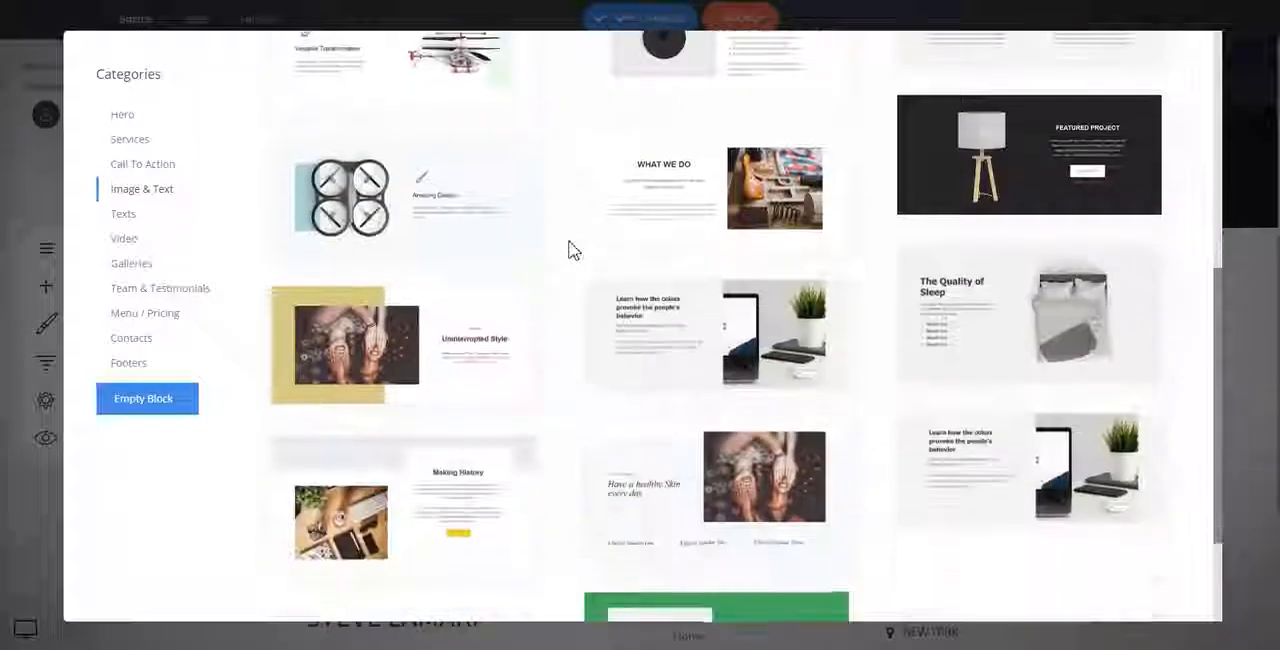
click(740, 345)
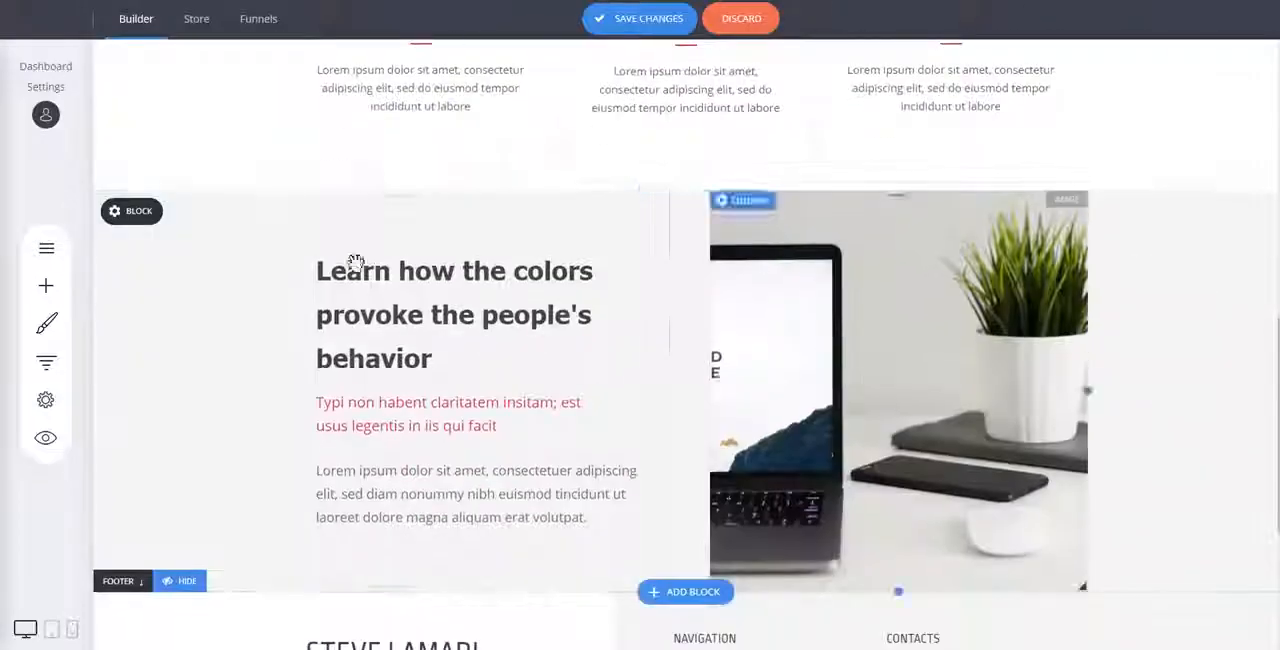
Set the smiling woman photo as the background of the laptop picture's column and delete the laptop image covering it.
click(750, 180)
click(914, 165)
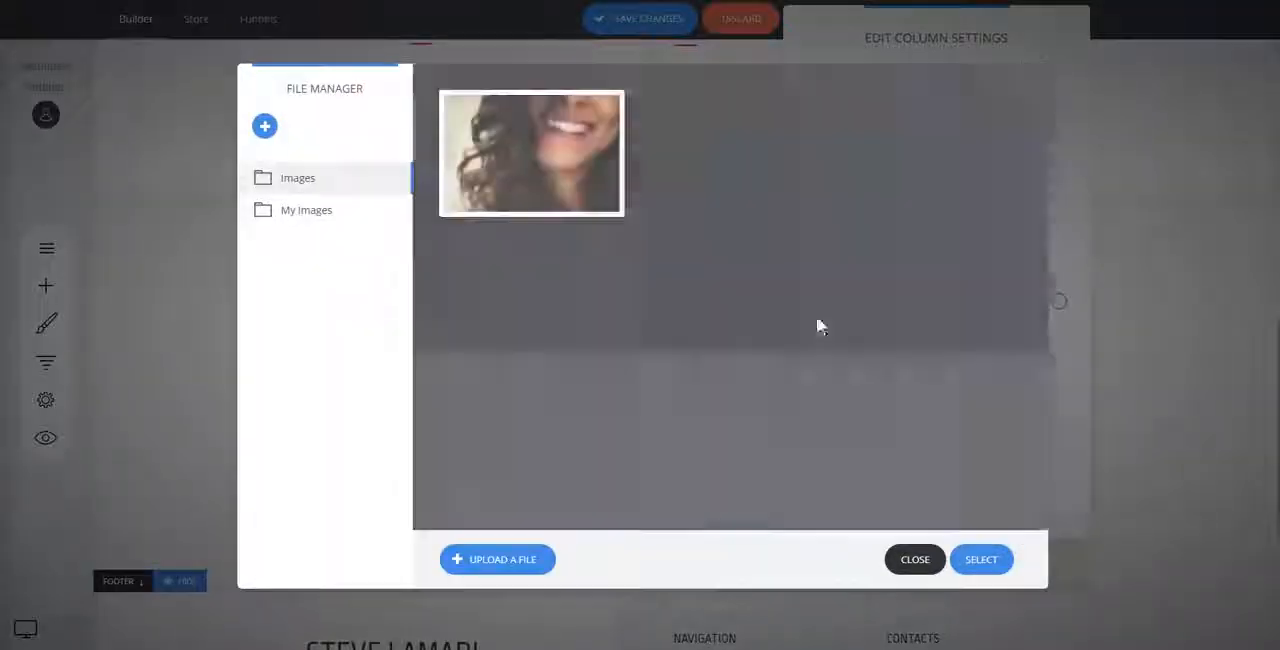
click(544, 174)
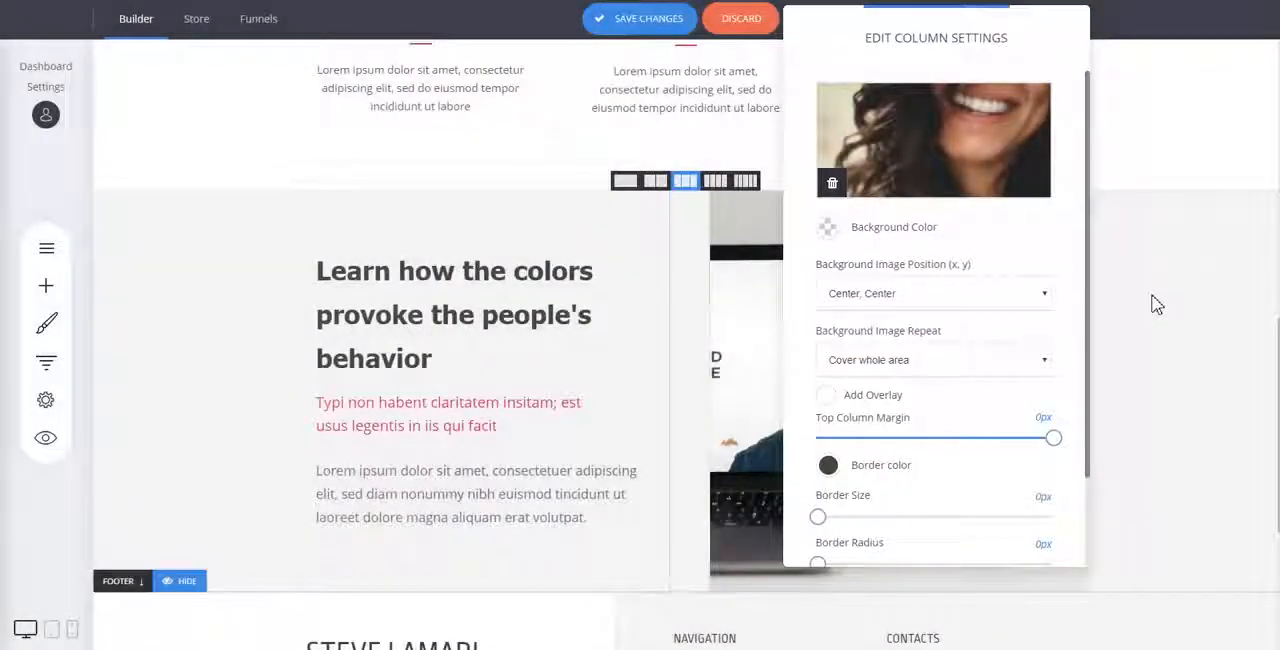
click(1155, 304)
mouse_move(866, 240)
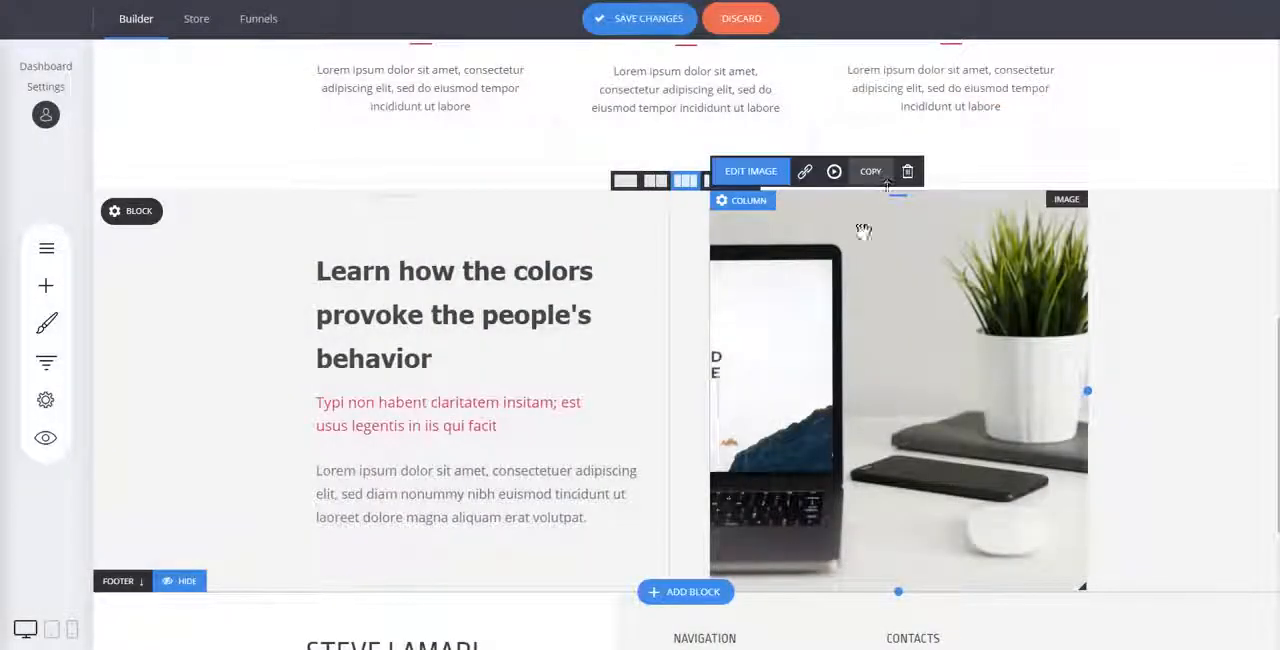
click(908, 170)
click(730, 316)
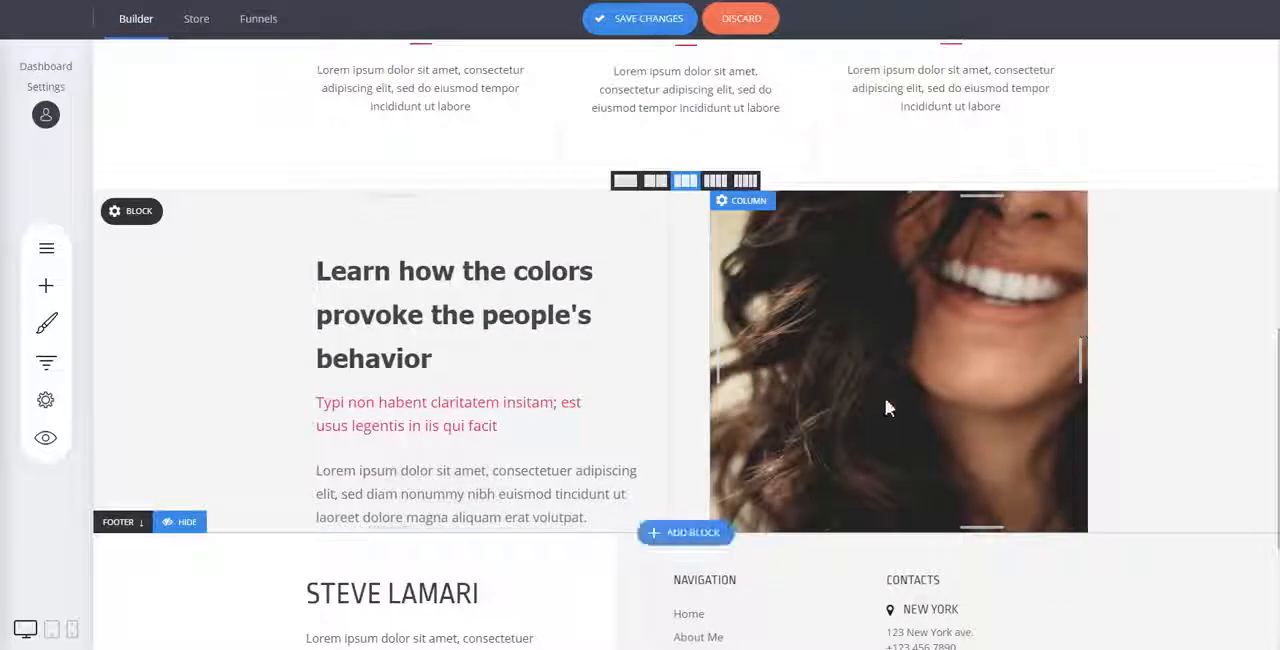
Add a spacer widget below the paragraph in the text column of the "Learn how the colors" block.
click(52, 290)
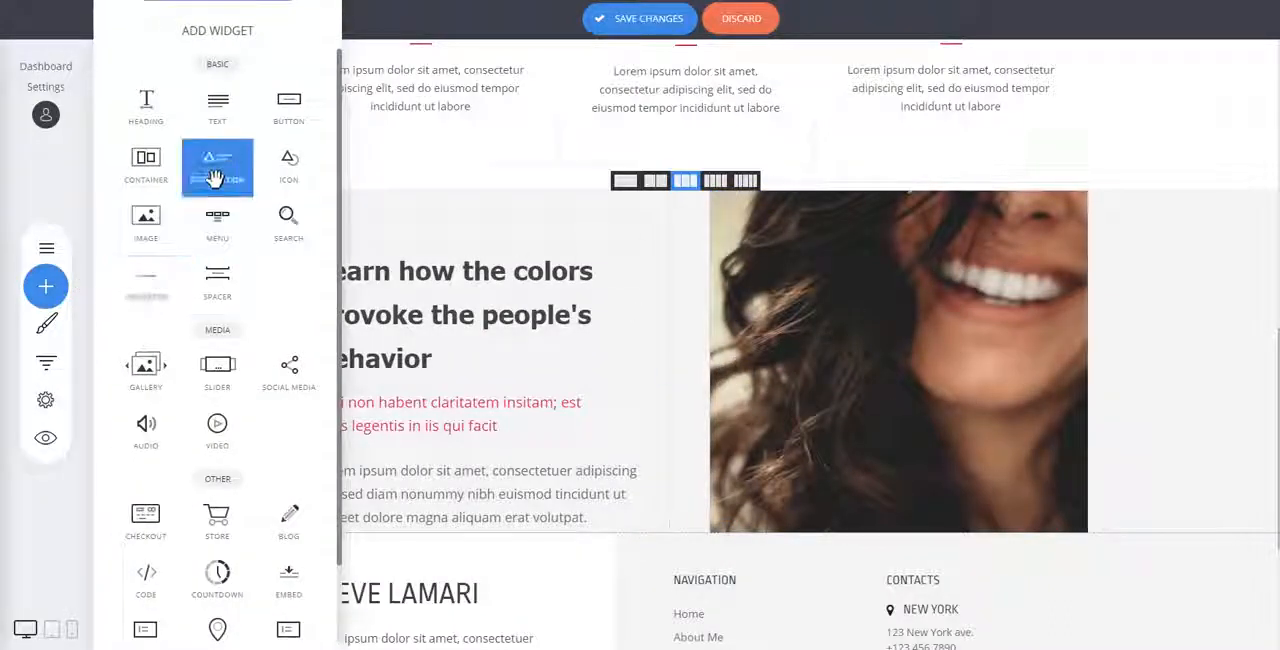
drag(228, 140, 535, 533)
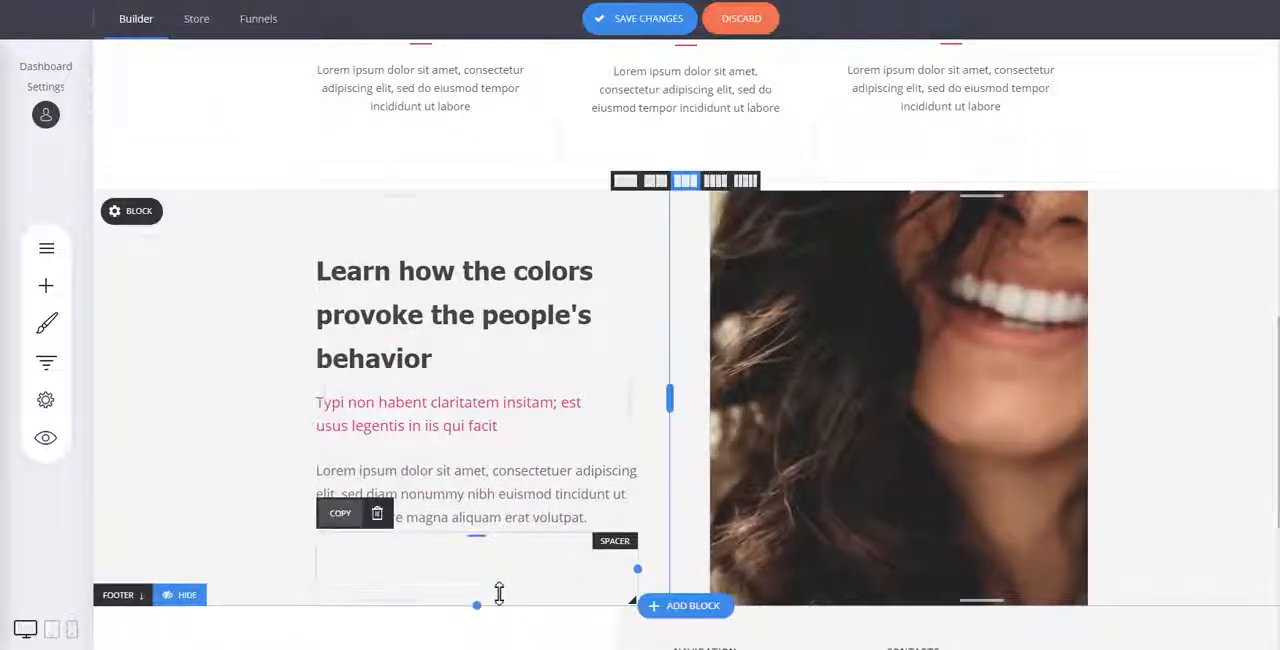
Check the background colour value of the countdown column beside "Join The Conference".
scroll(1089, 341, up, 6)
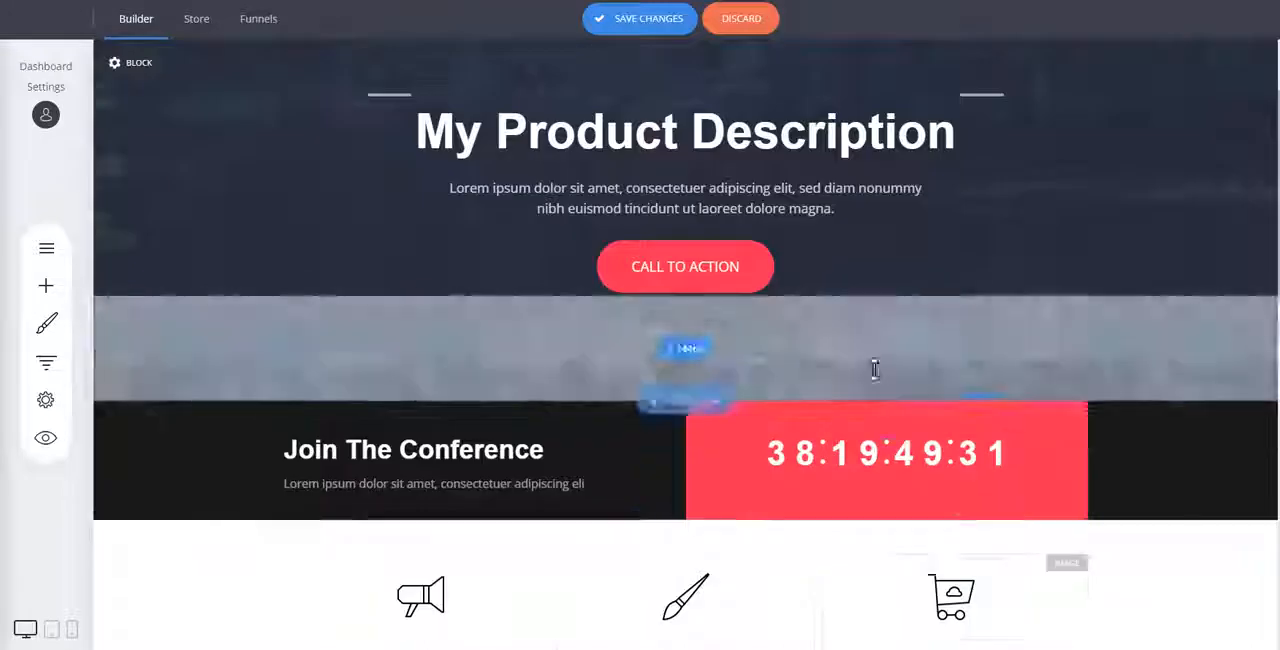
click(721, 411)
click(818, 307)
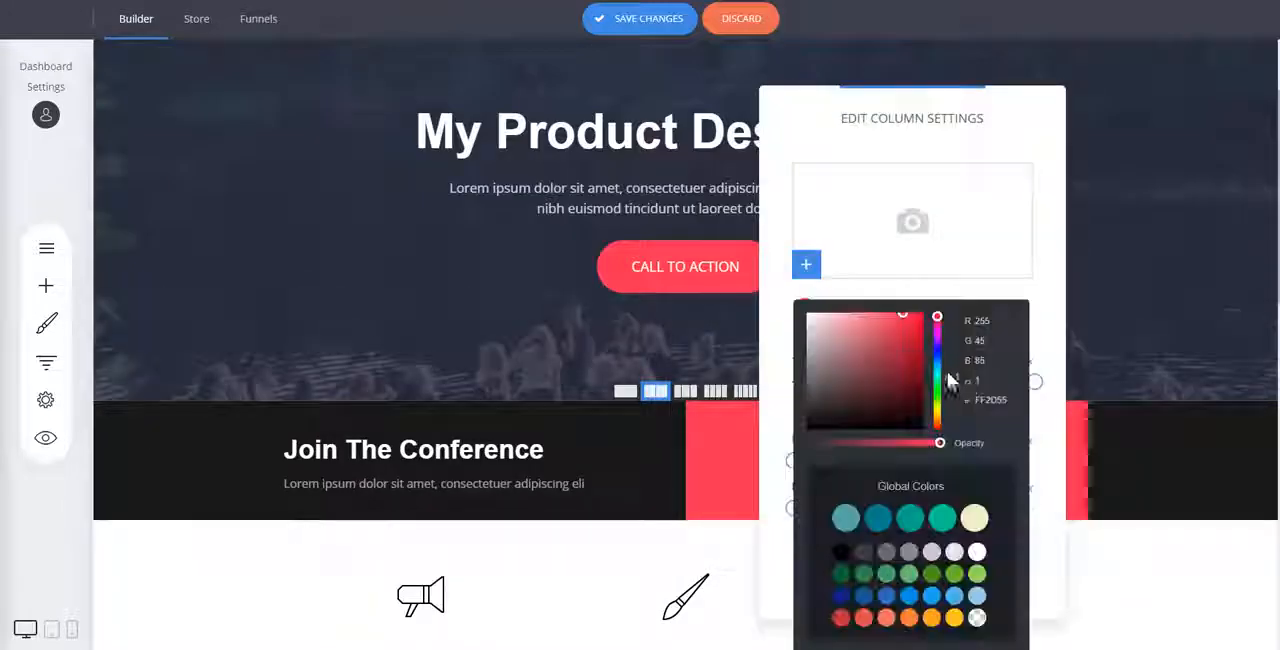
click(1168, 448)
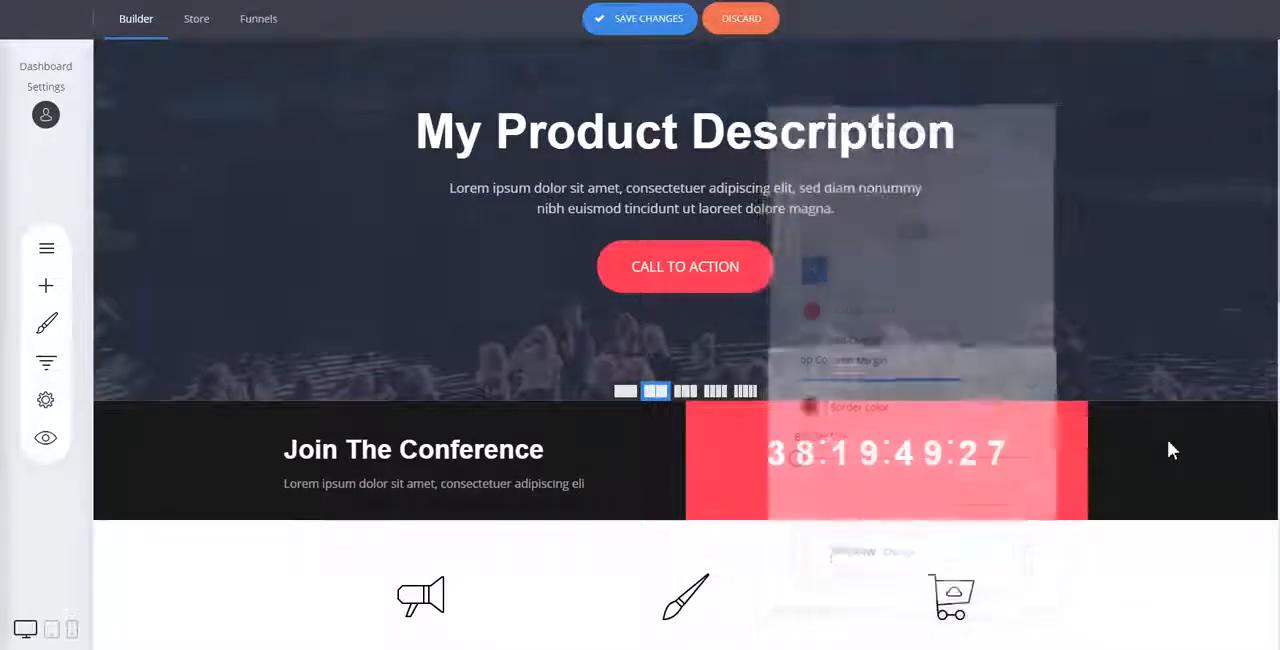
Select the pink line under the "Learn how the colors" heading and view its text colour options.
scroll(1080, 430, down, 5)
scroll(447, 560, down, 2)
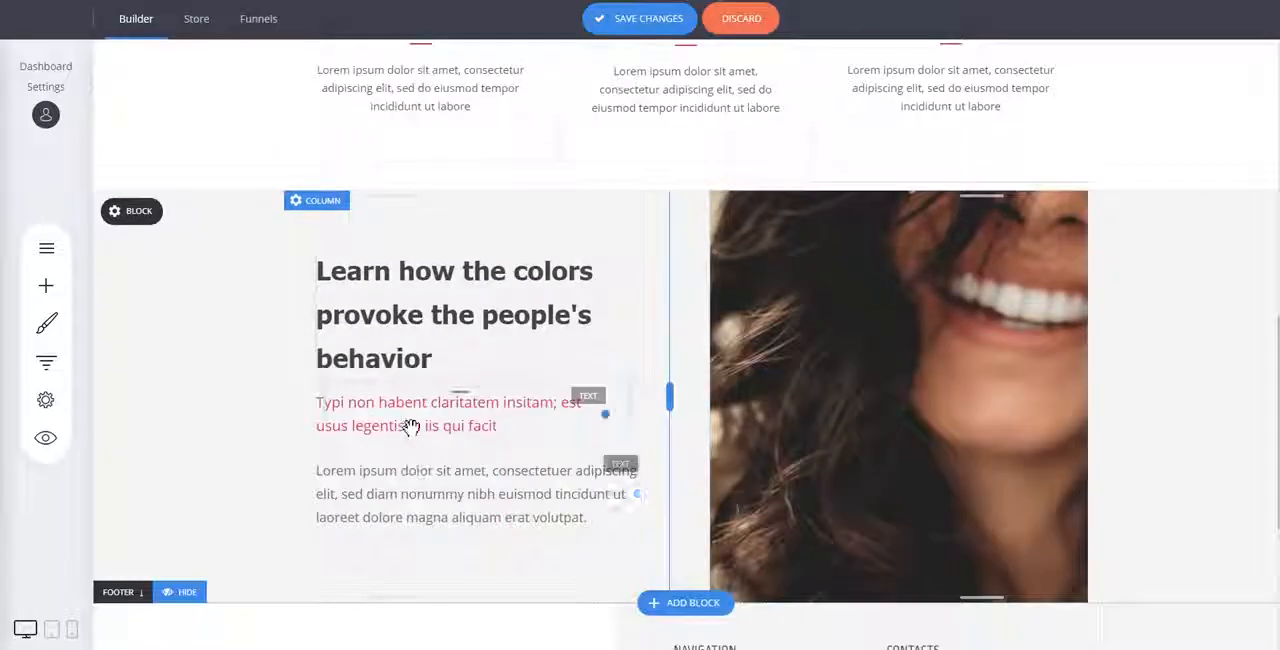
triple_click(409, 420)
click(550, 374)
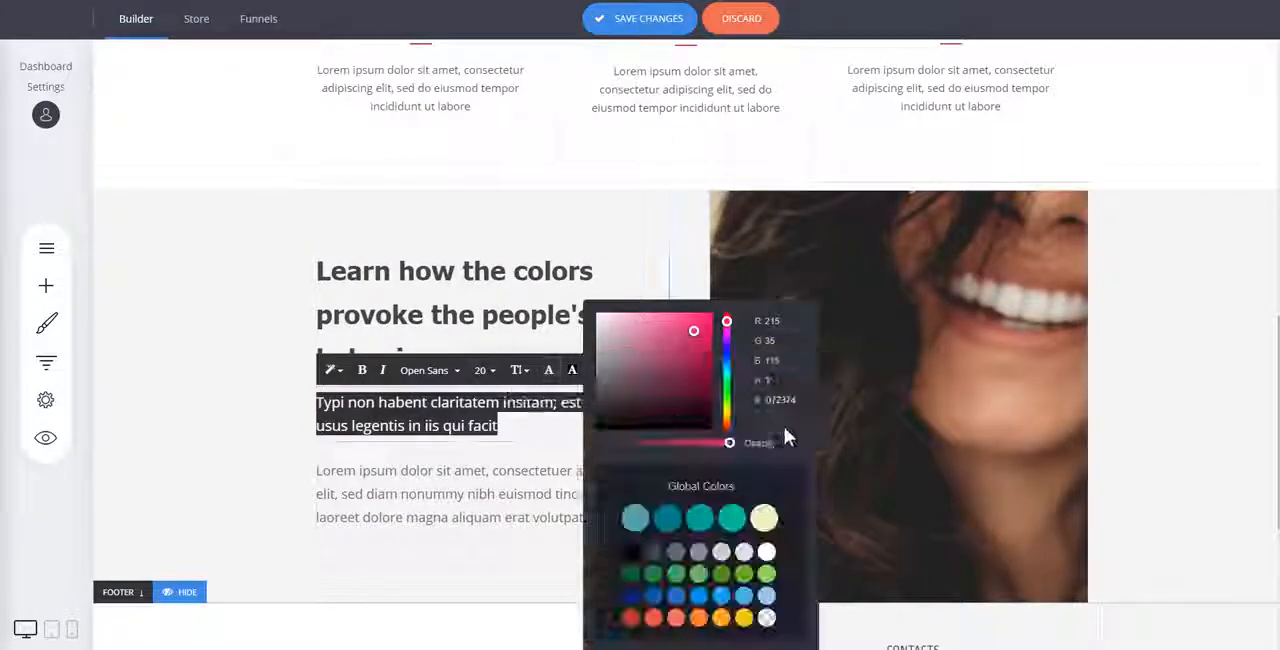
click(1160, 378)
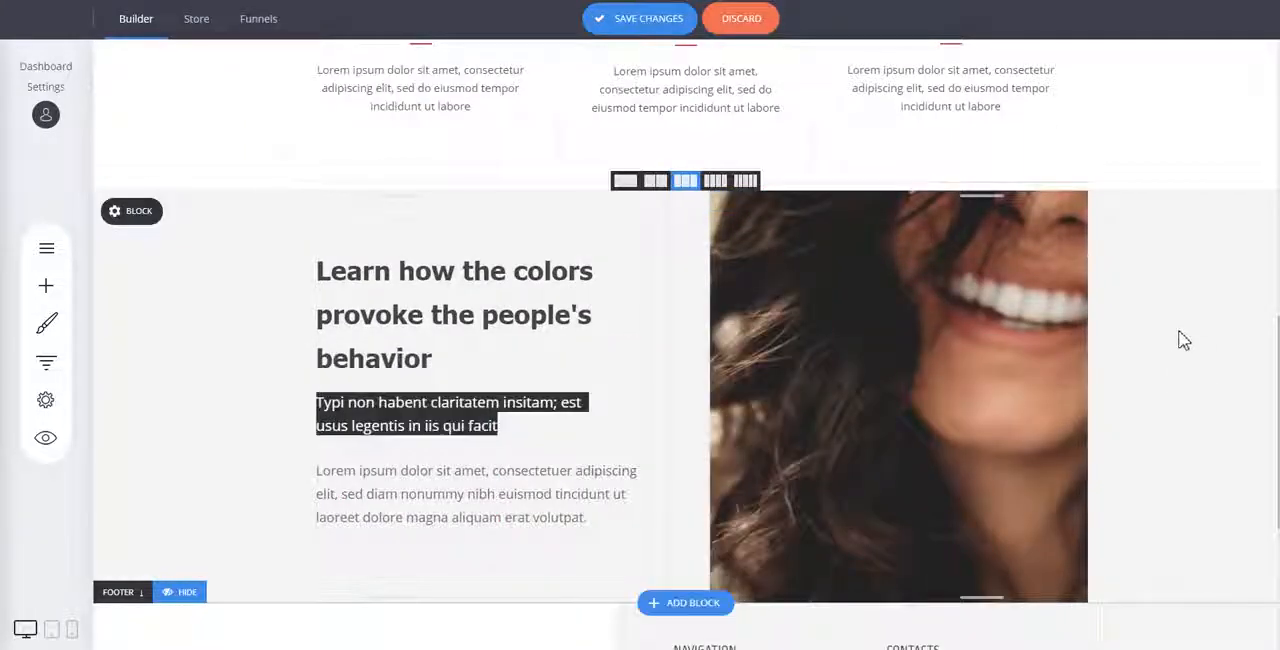
Add the "Do Things Differently" video block with the sneaker picture below the "Learn how the colors" block.
scroll(815, 275, down, 2)
click(712, 385)
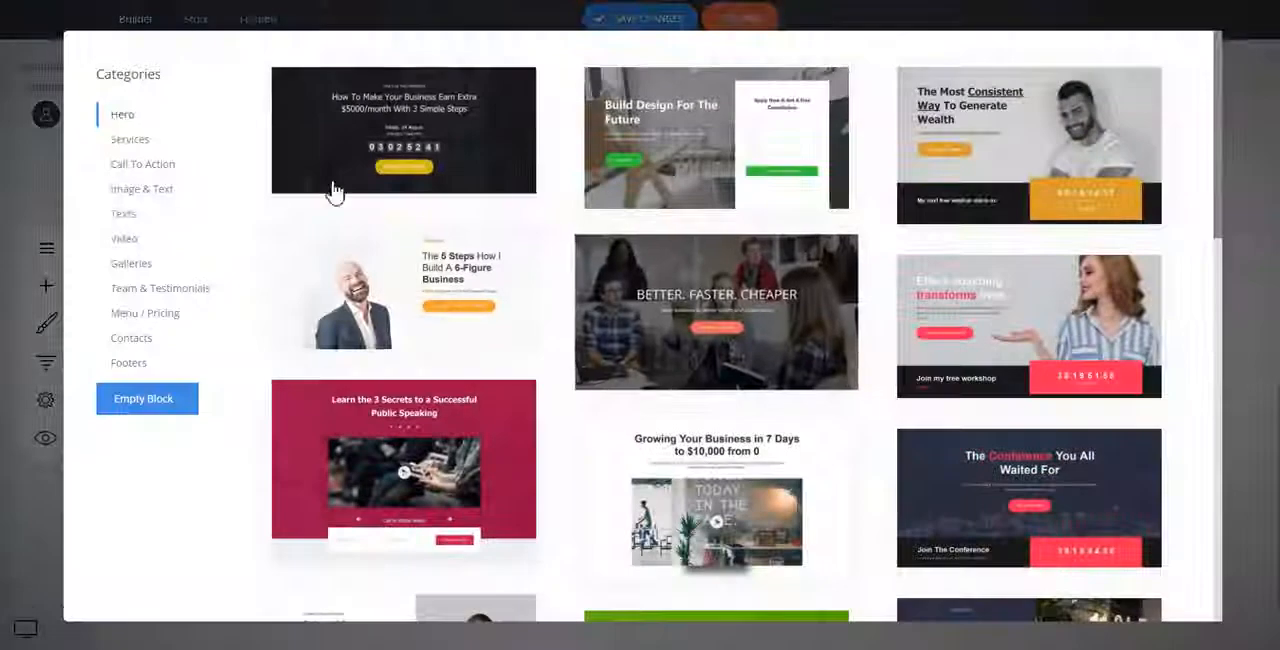
click(125, 240)
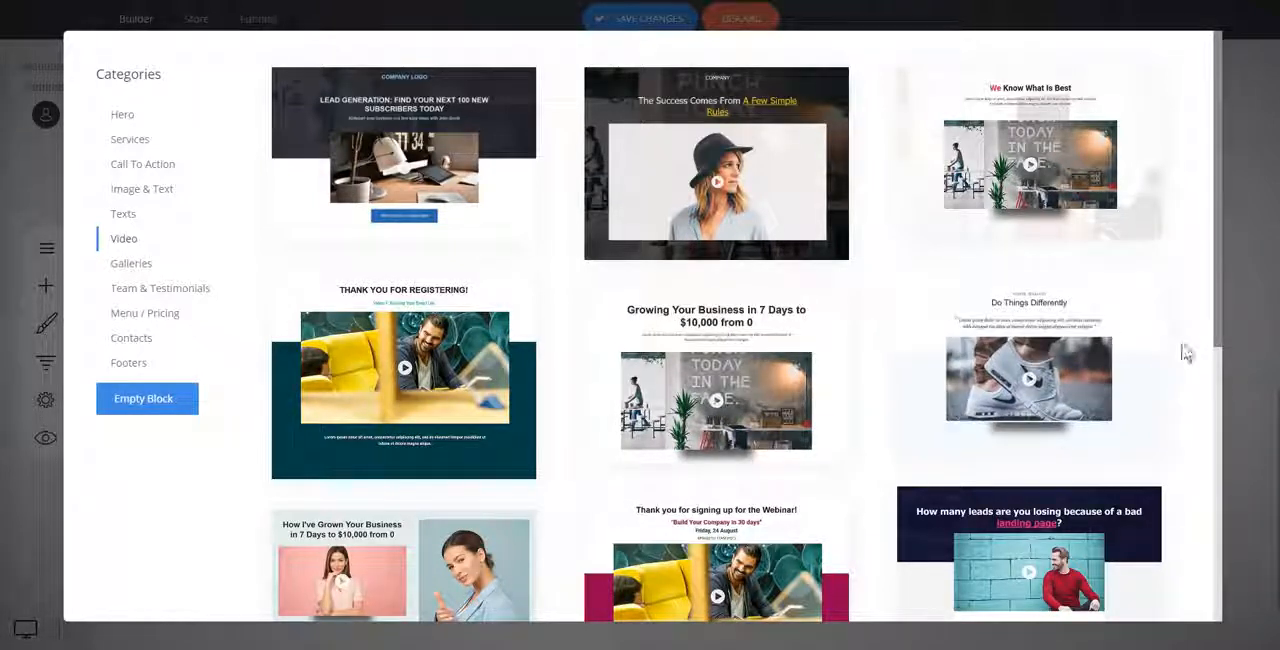
click(1119, 350)
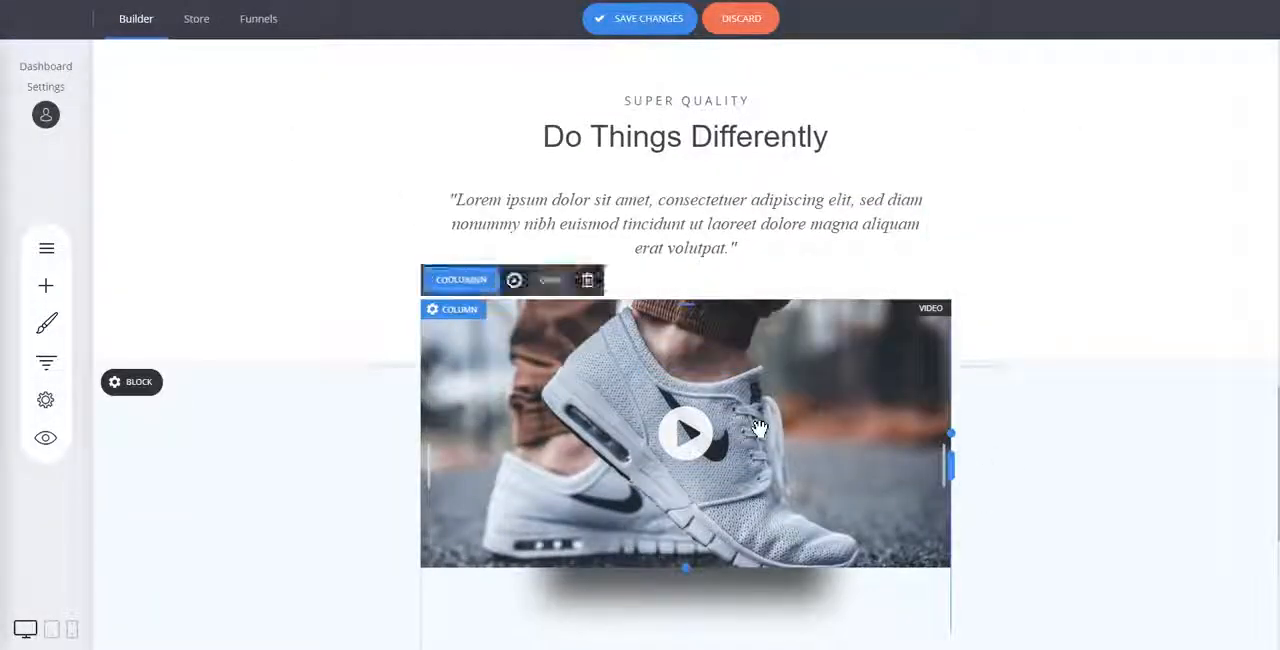
View the sneaker video's source and custom thumbnail settings, including the file manager for choosing a thumbnail.
click(760, 428)
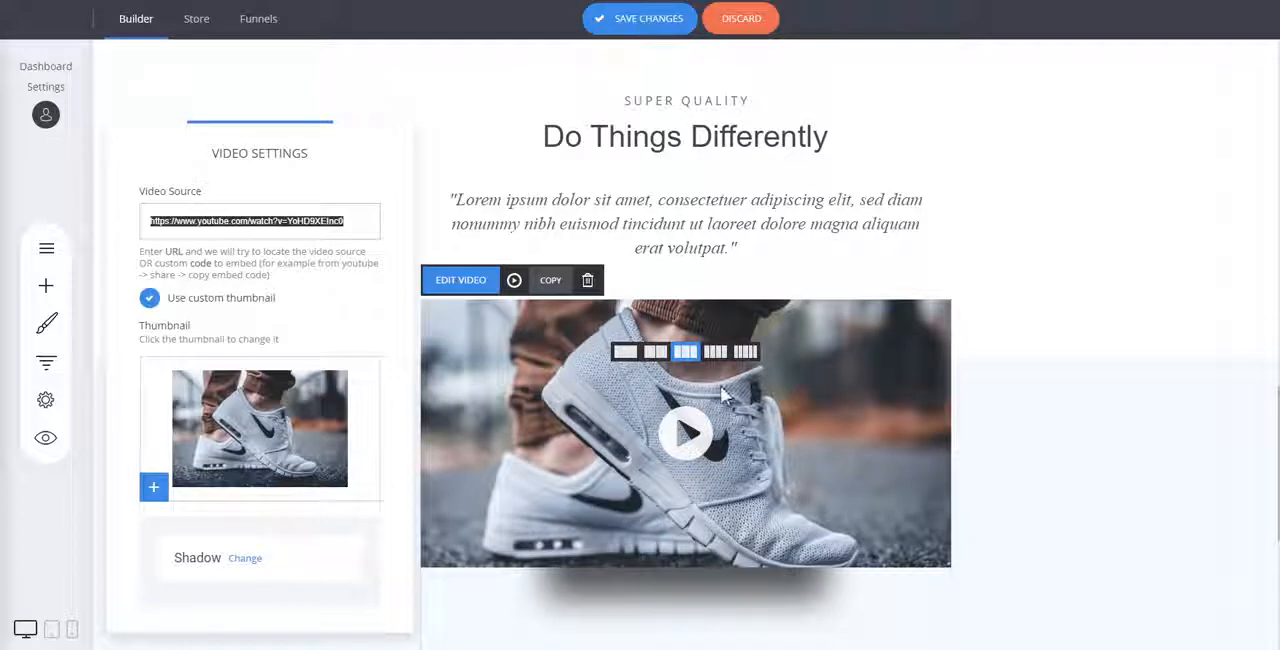
click(210, 437)
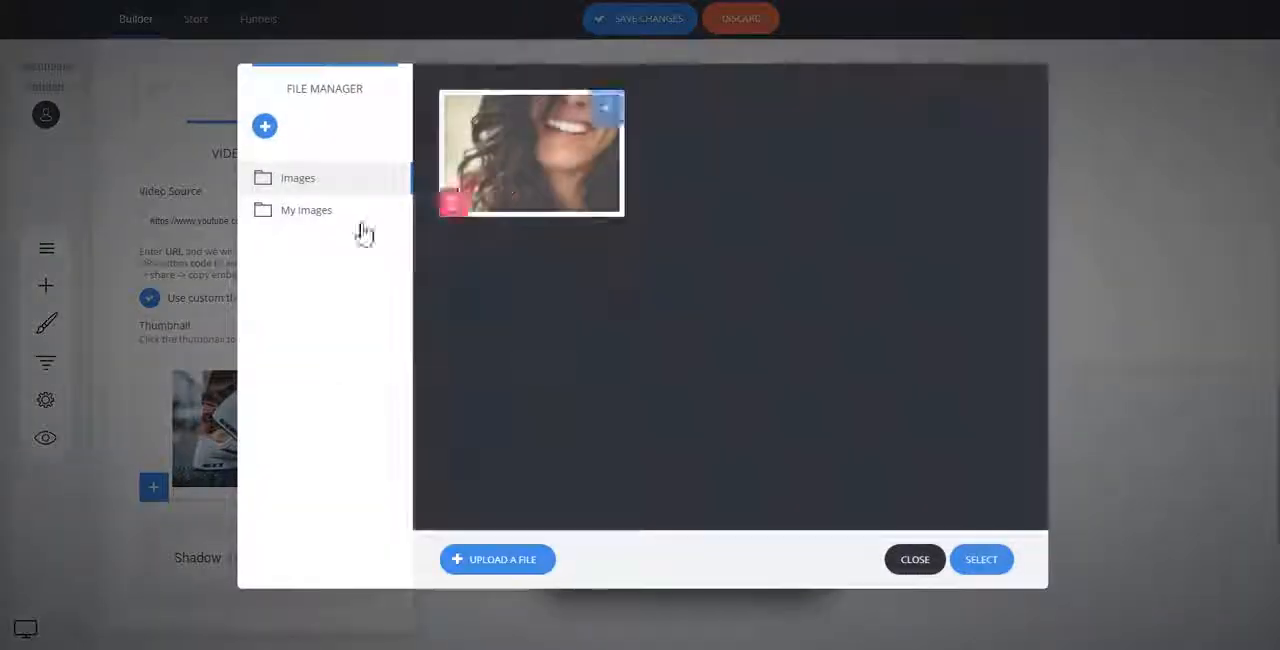
click(310, 215)
click(308, 186)
click(916, 566)
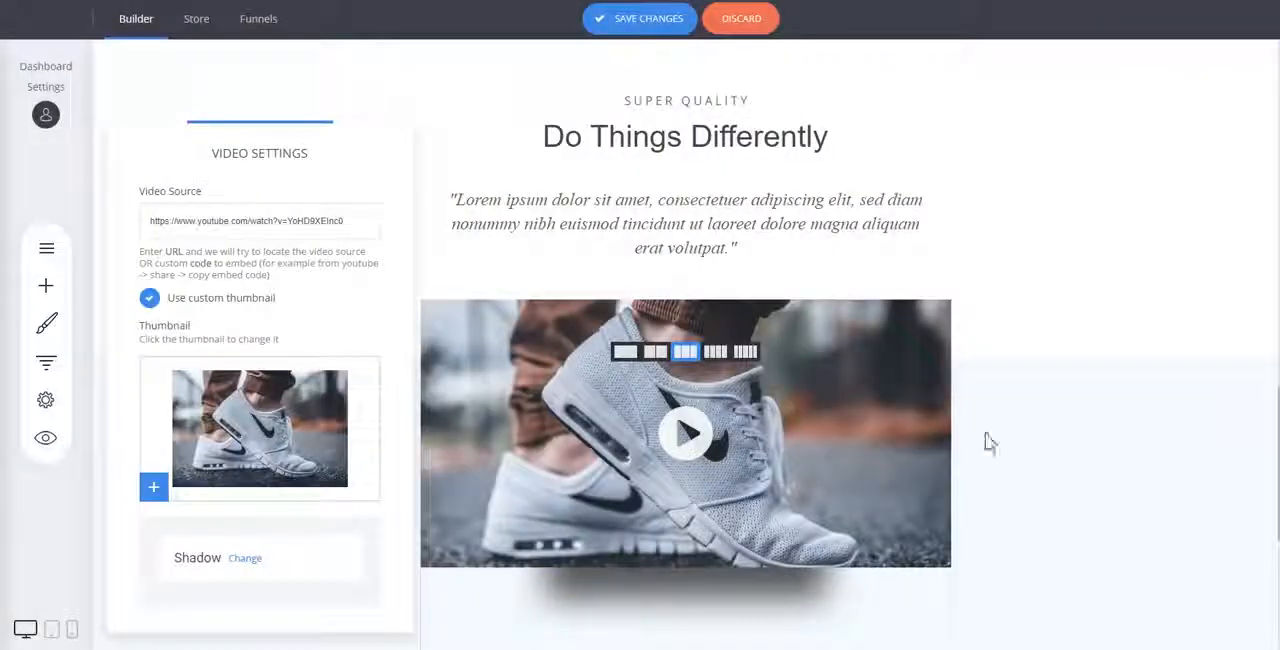
click(1047, 398)
Add the pink three-column testimonials block with star ratings from Team & Testimonials below the video block.
scroll(1100, 285, up, 5)
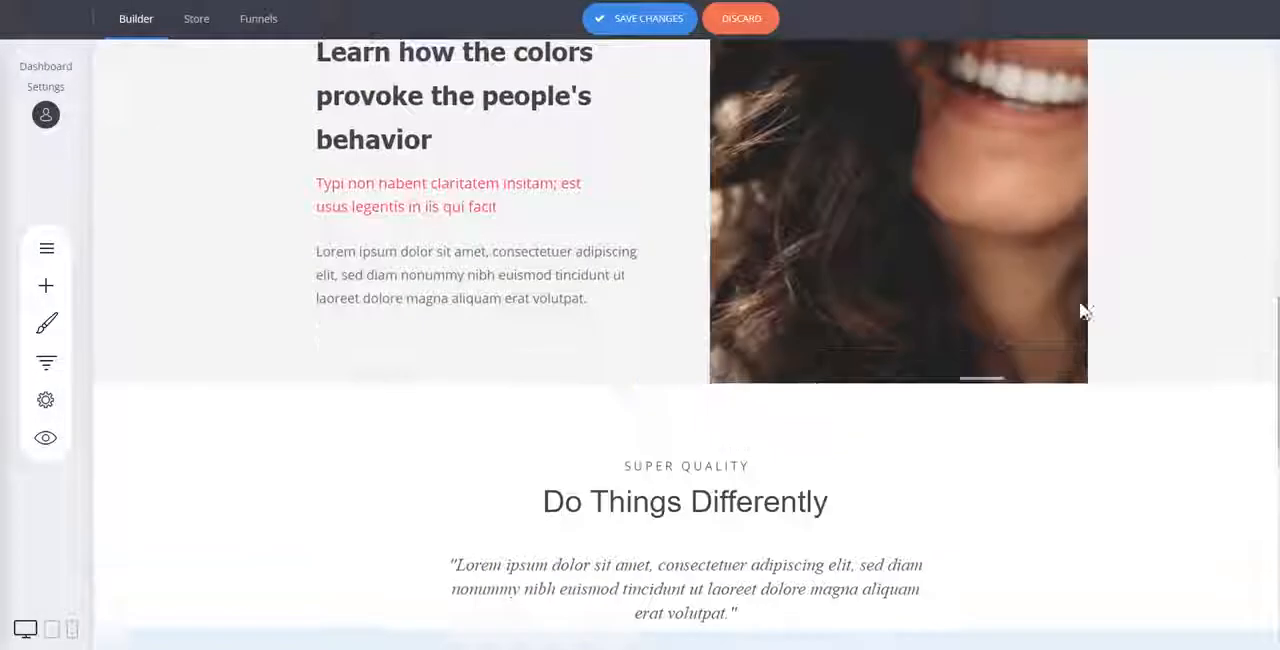
scroll(1158, 267, up, 2)
scroll(1158, 266, down, 10)
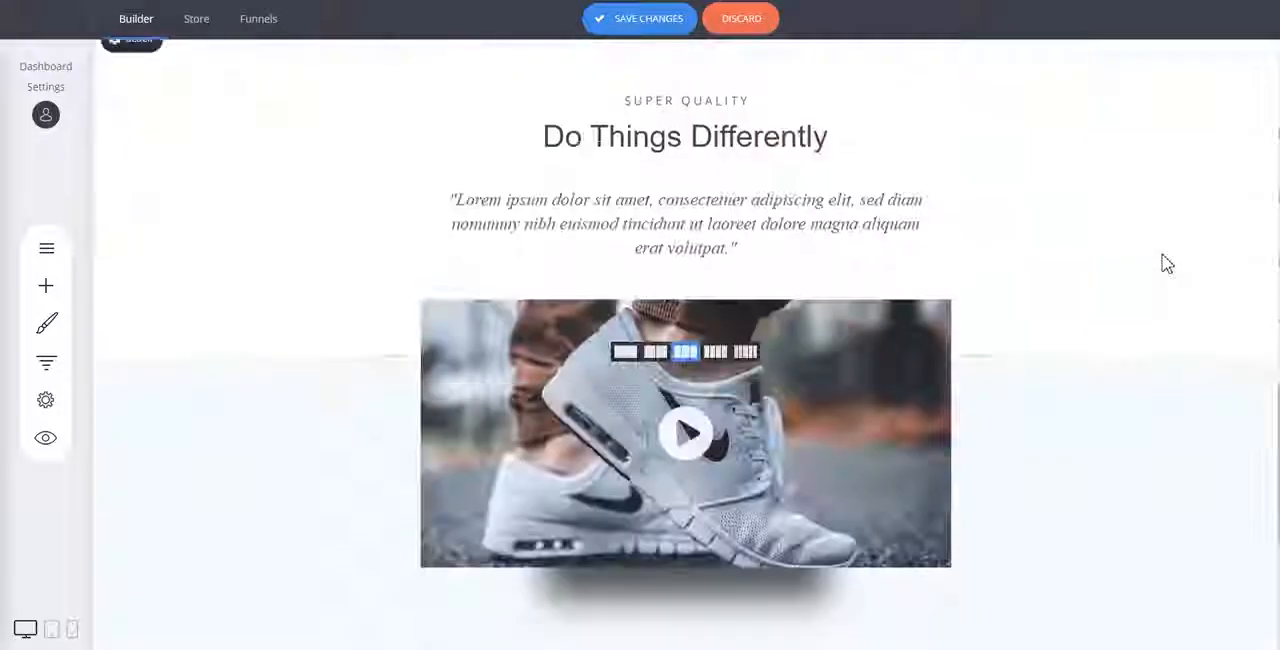
scroll(1166, 263, down, 2)
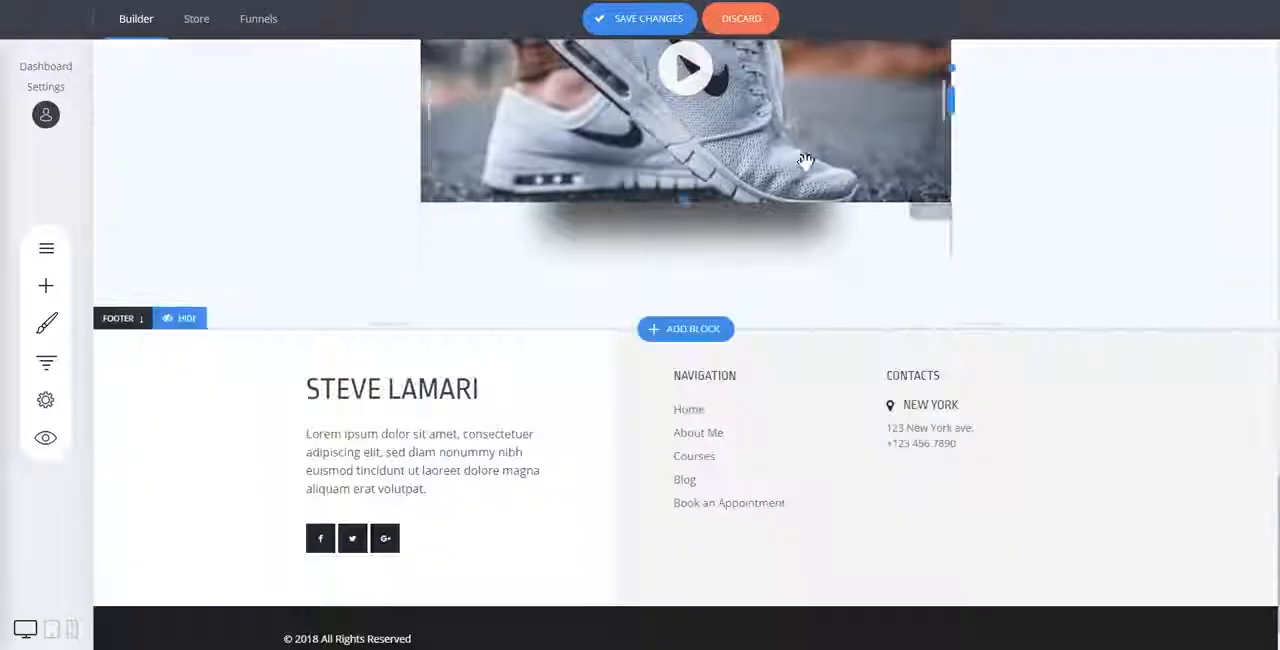
click(688, 333)
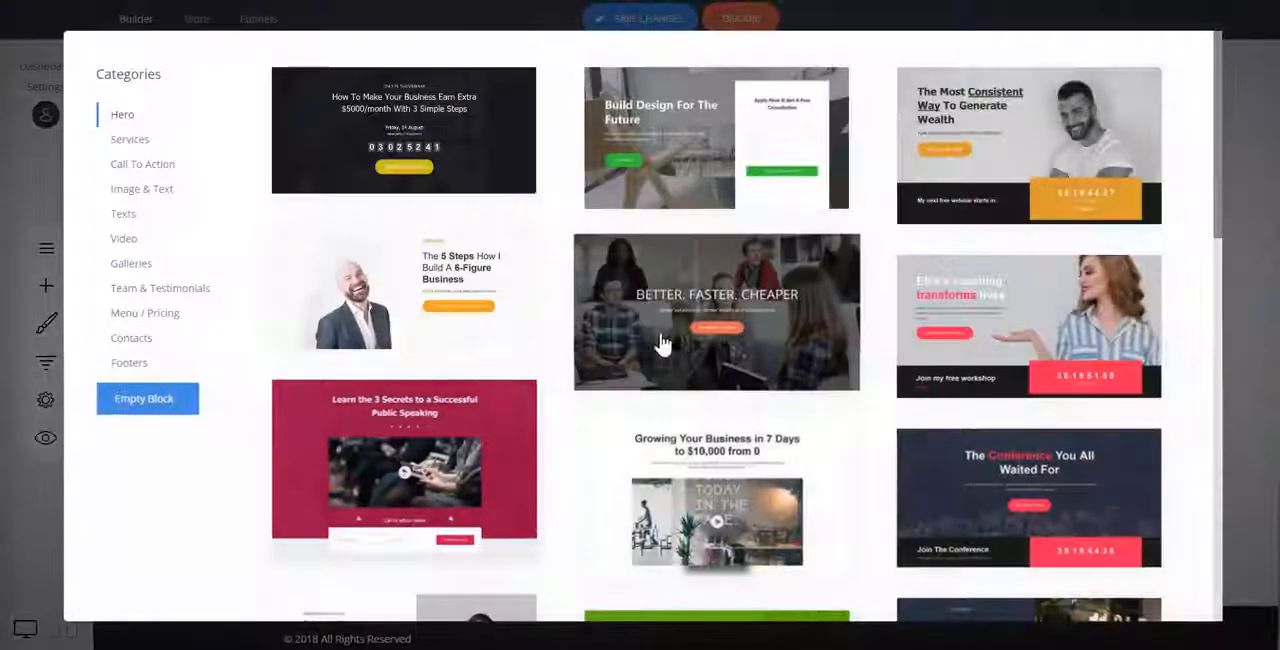
click(156, 288)
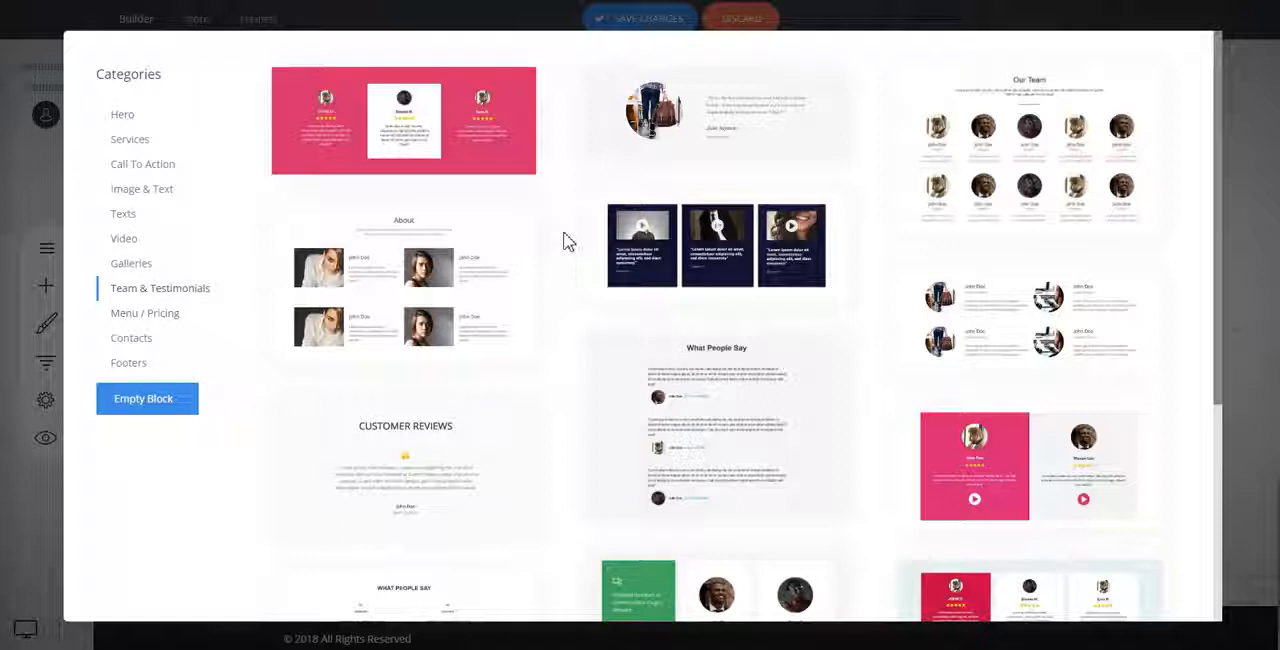
scroll(567, 235, down, 2)
scroll(591, 220, down, 1)
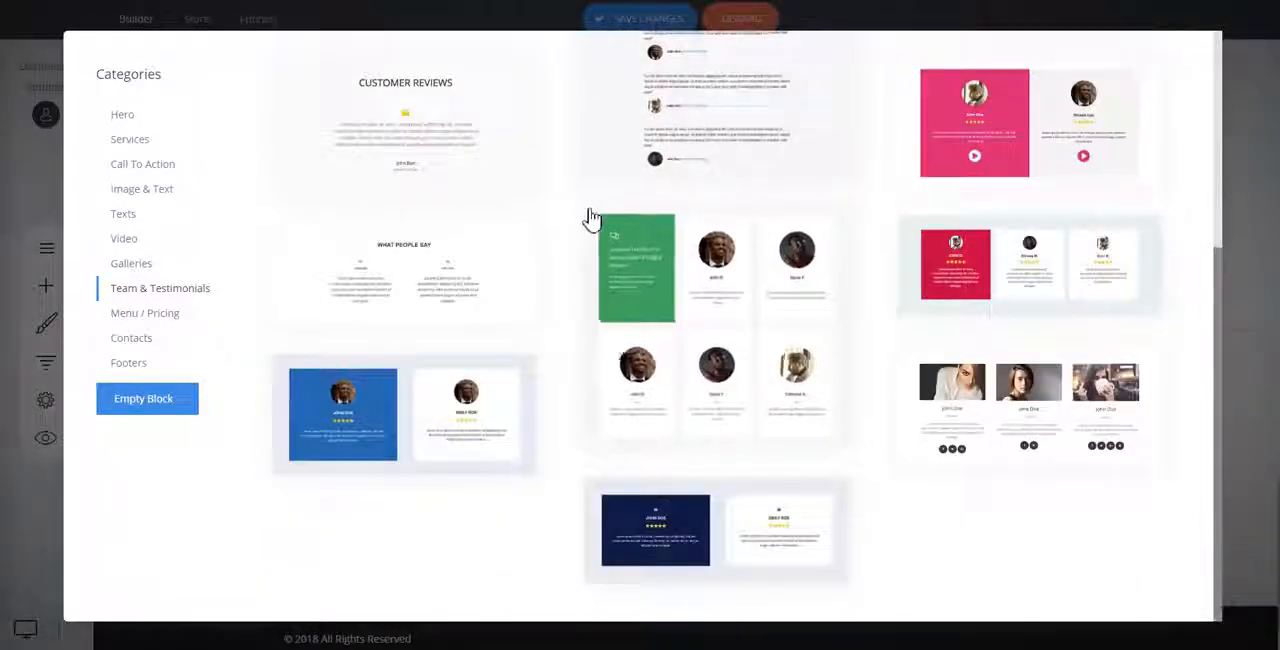
scroll(508, 500, up, 3)
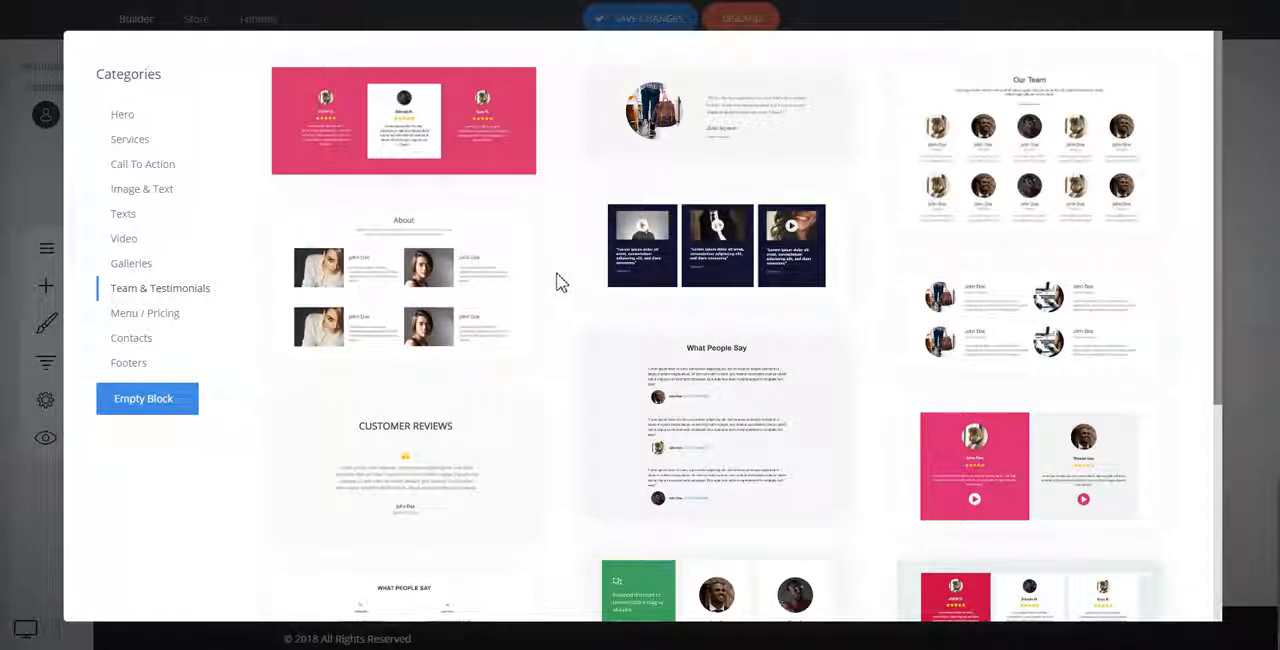
click(410, 147)
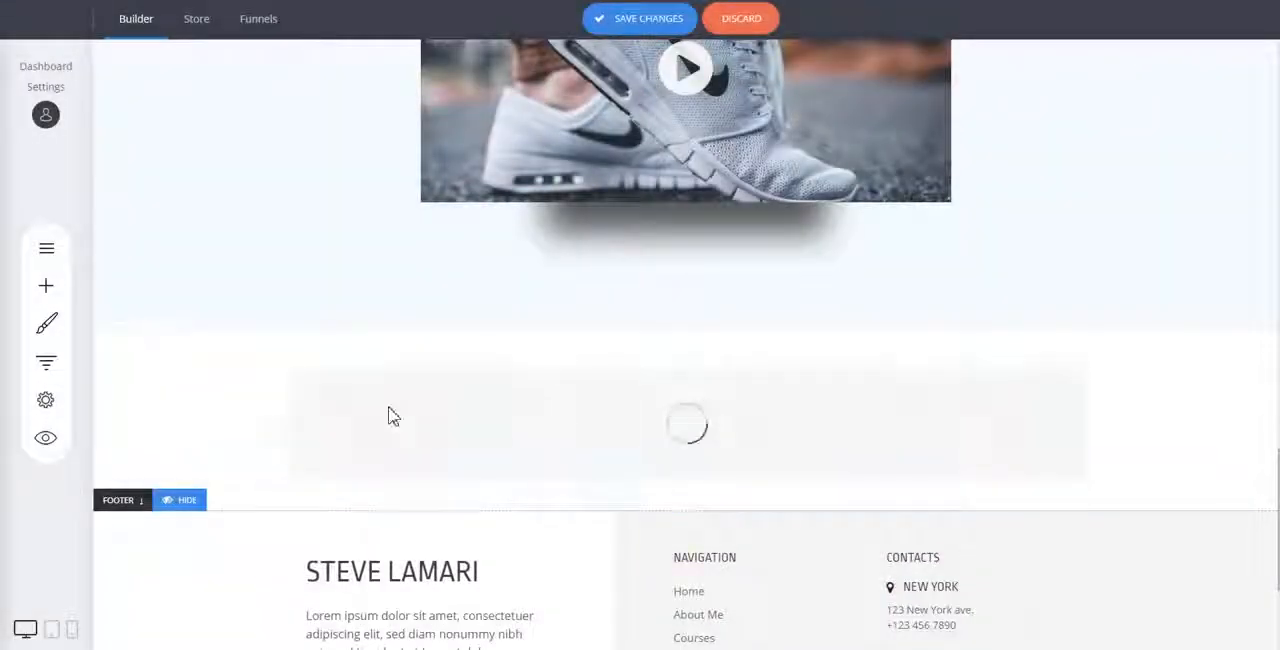
Set the testimonials block's background colour to bright red.
click(140, 352)
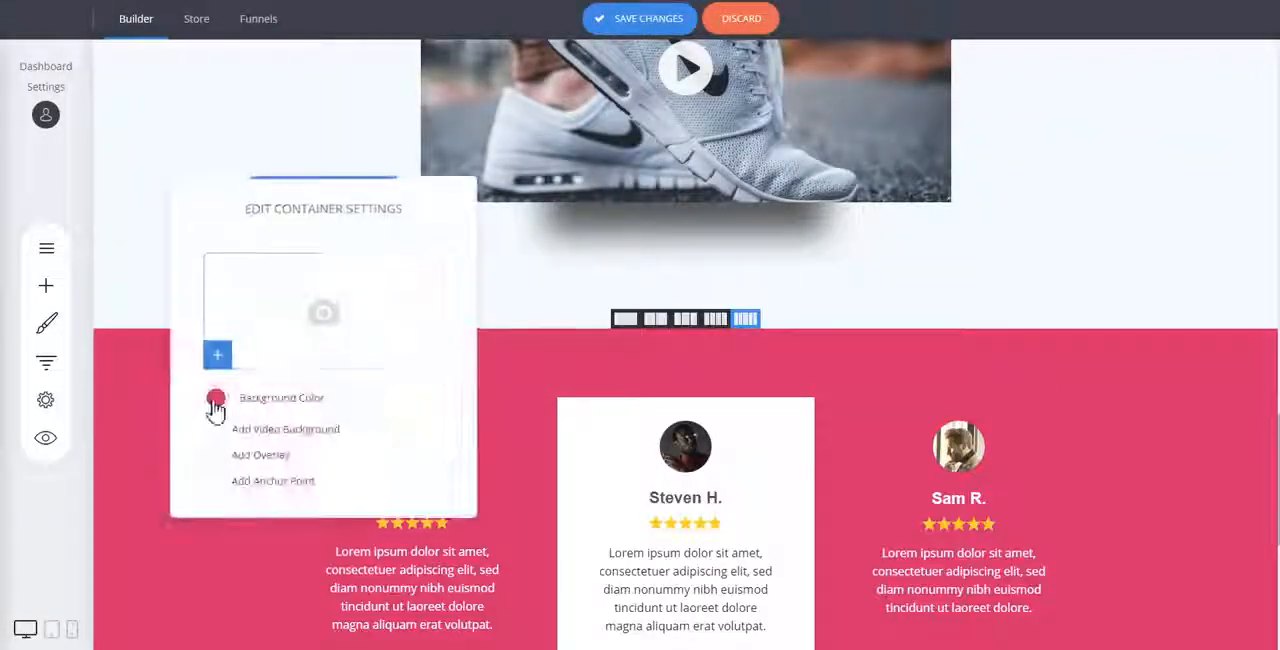
click(213, 398)
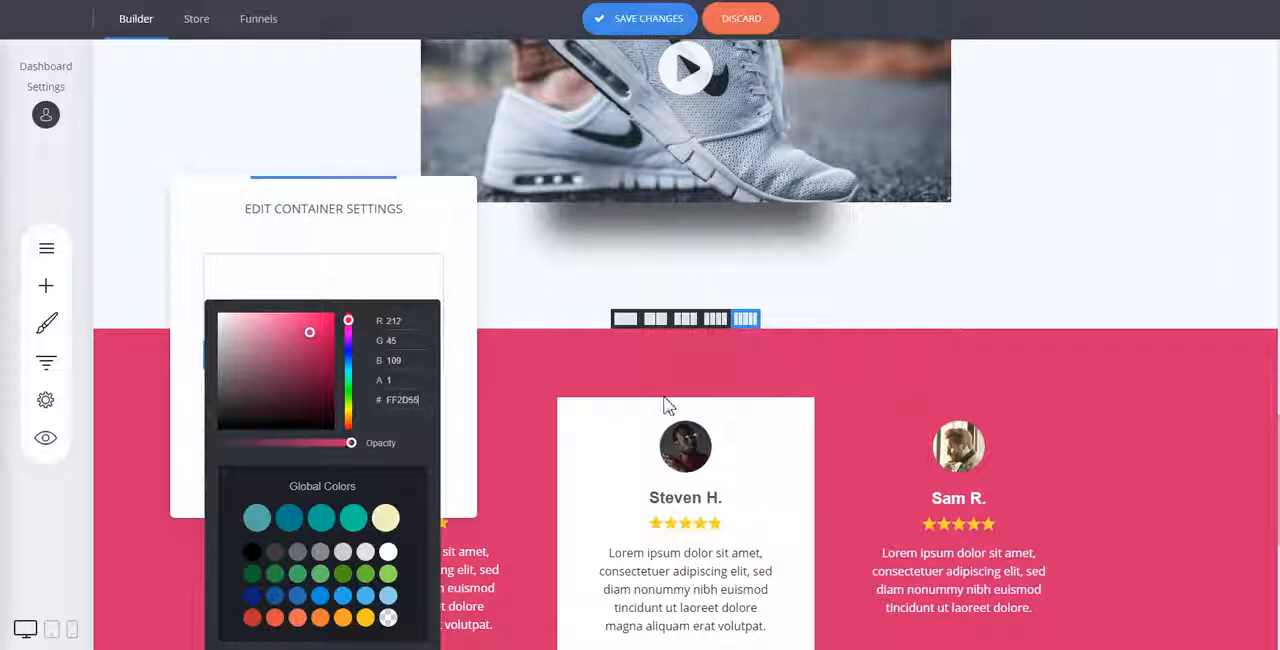
click(784, 373)
Reduce the spacing above and below the testimonial columns.
scroll(546, 235, down, 3)
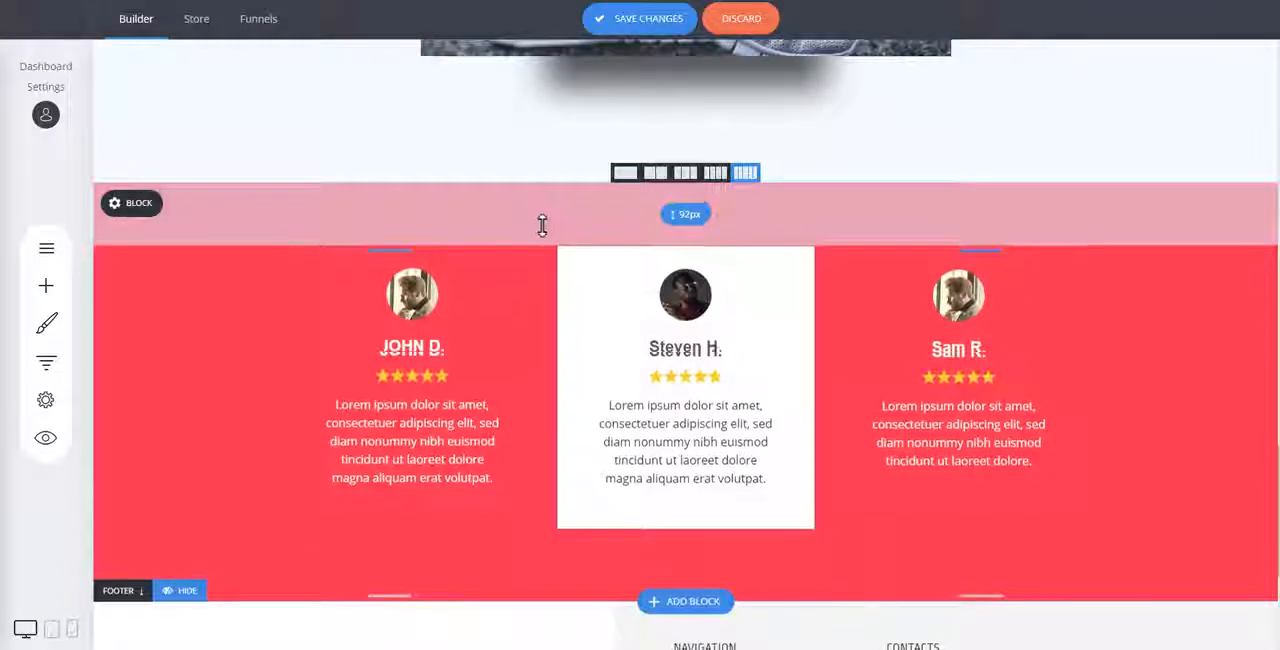
drag(594, 543, 591, 528)
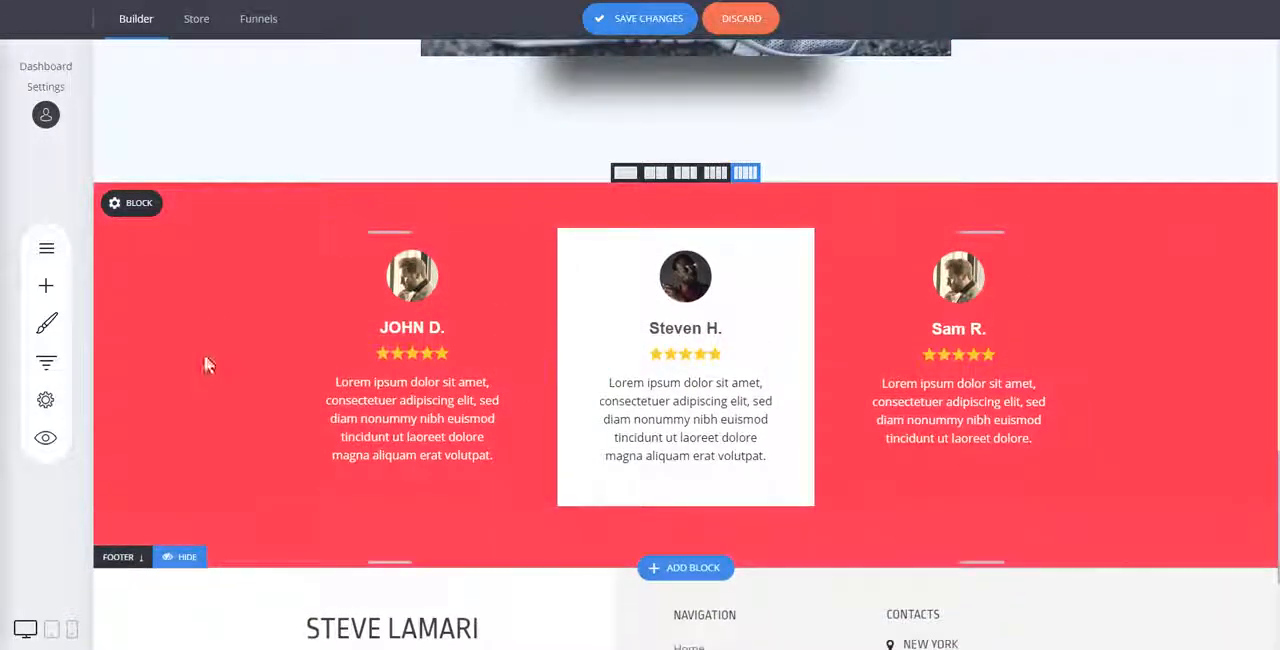
Set the testimonials block's background colour to near-black 161616 and slightly reduce its bottom spacing.
click(142, 205)
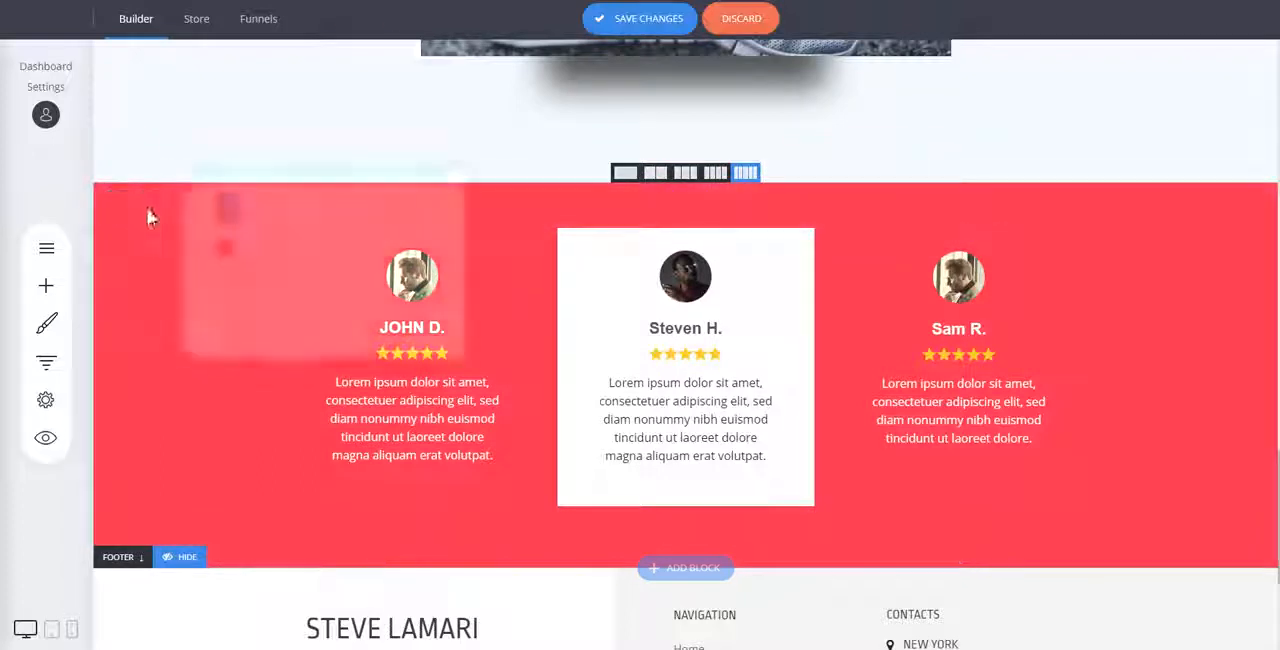
click(215, 253)
mouse_move(261, 362)
mouse_down()
mouse_move(191, 380)
mouse_move(163, 324)
mouse_move(144, 390)
mouse_up()
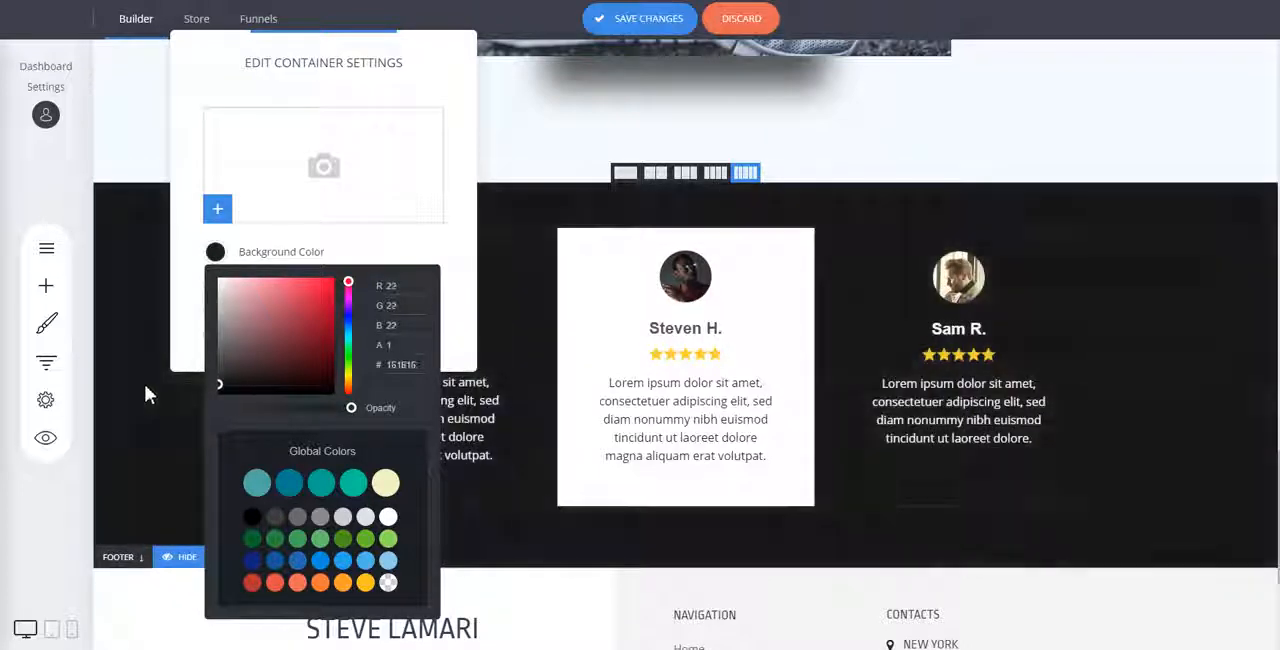
click(1131, 230)
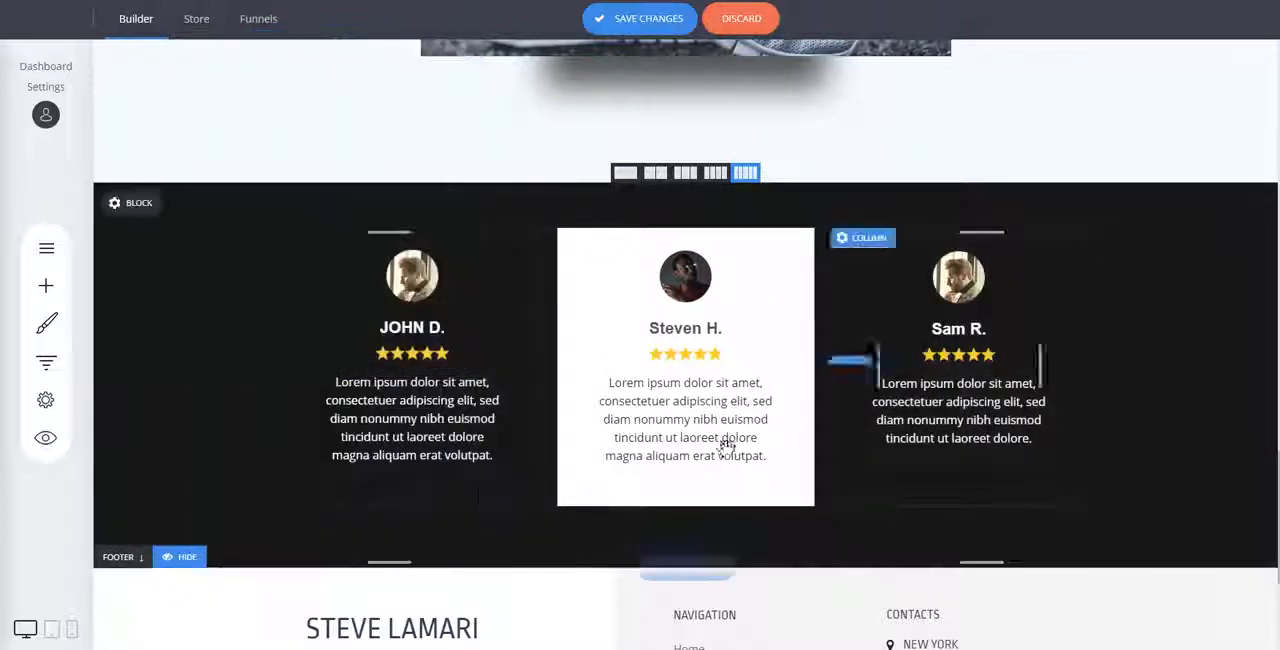
drag(765, 535, 763, 523)
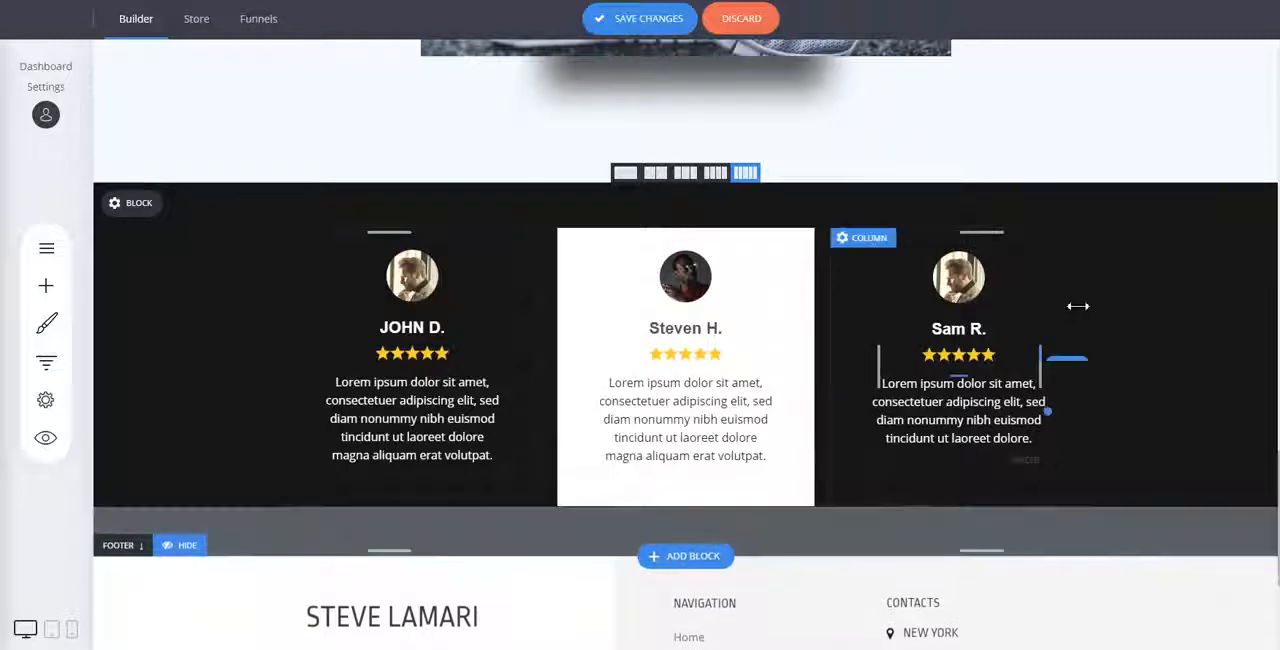
Browse the Menu / Pricing and Image & Text categories for a block to place below the testimonials.
click(680, 562)
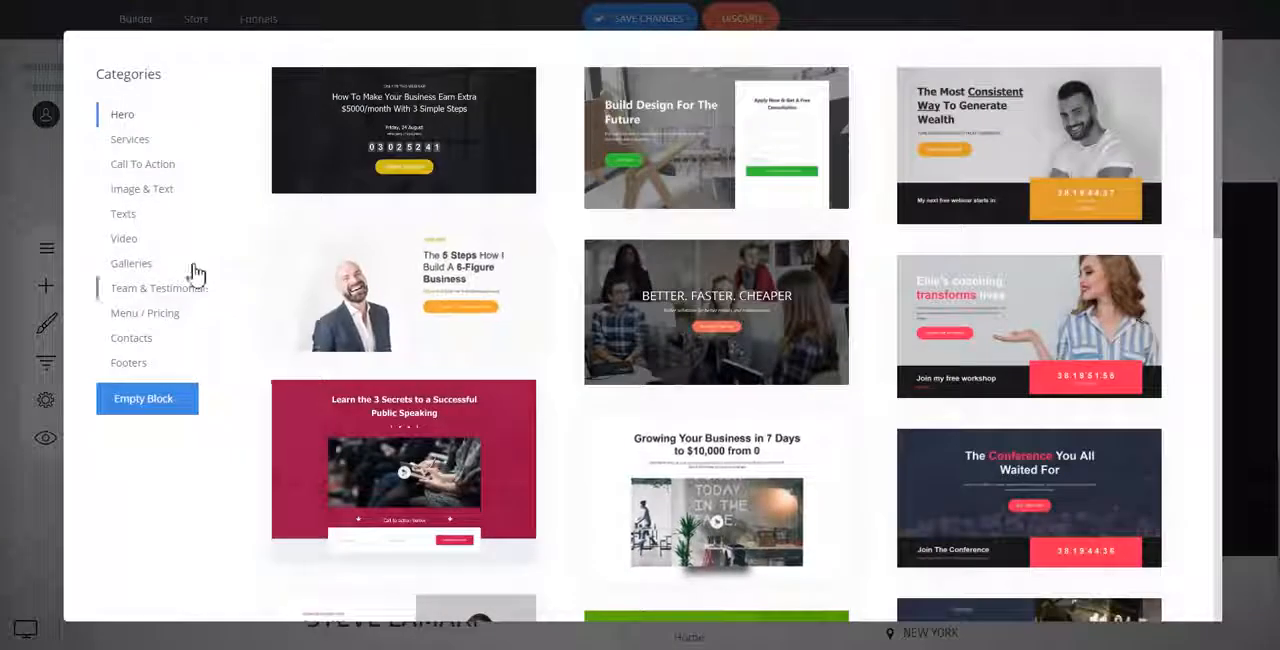
click(148, 314)
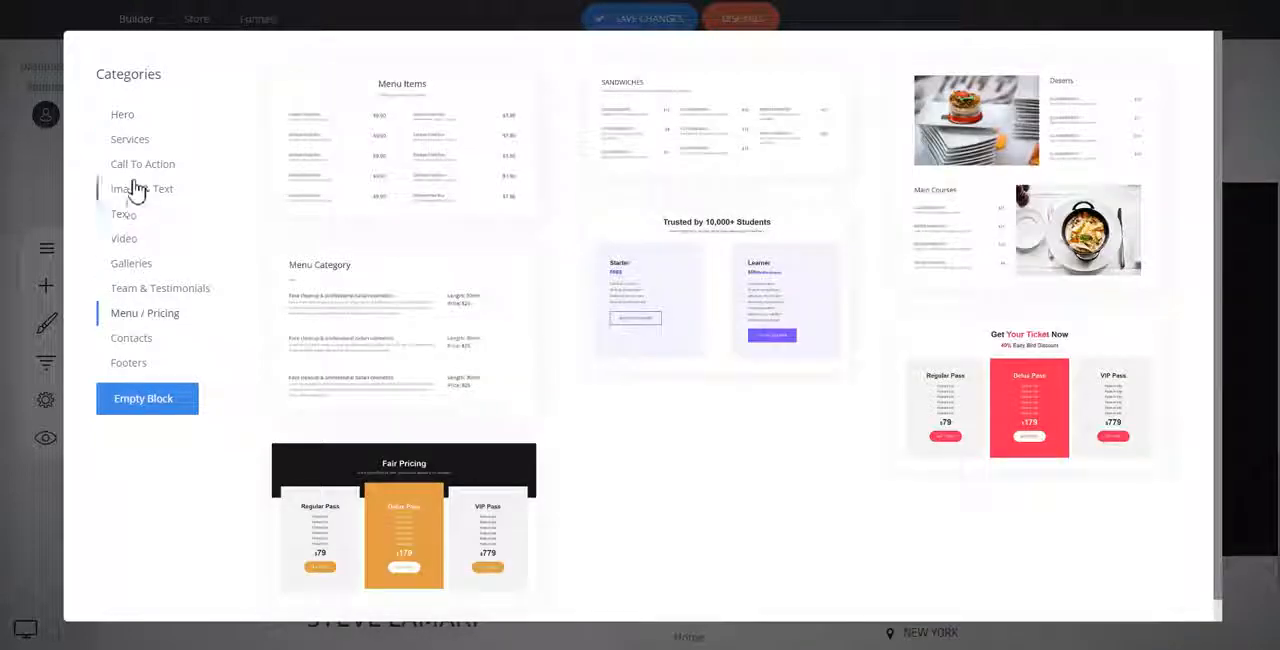
click(148, 196)
scroll(877, 256, down, 5)
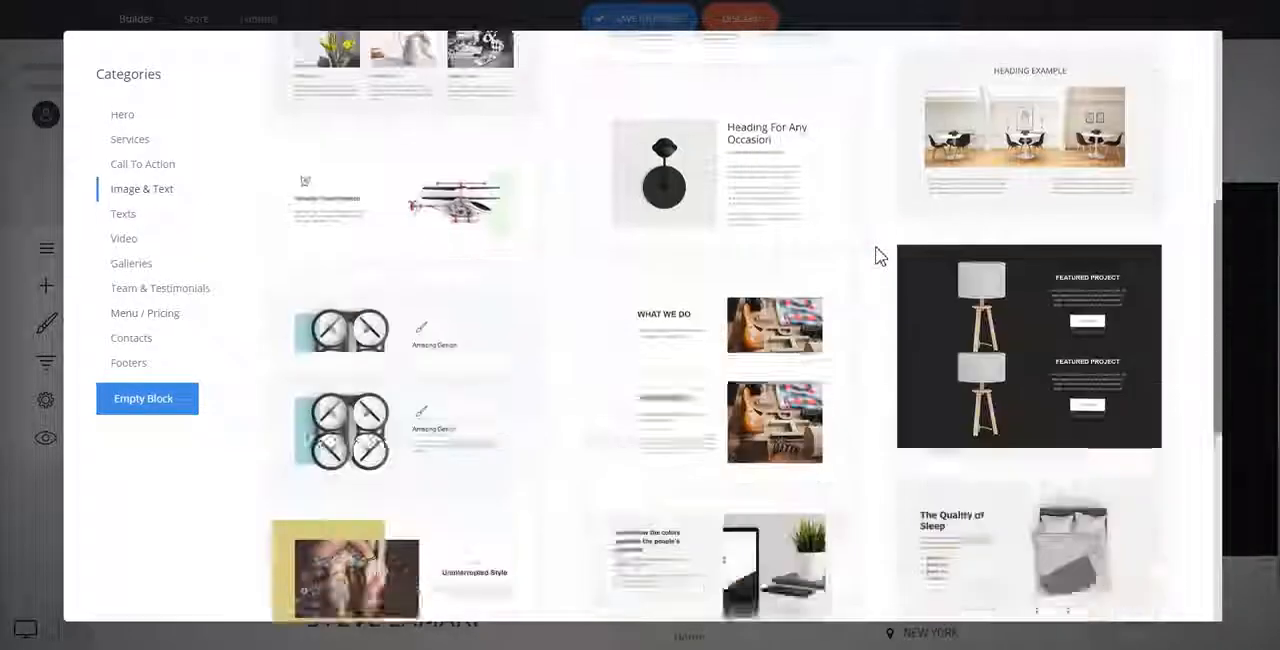
scroll(878, 254, down, 3)
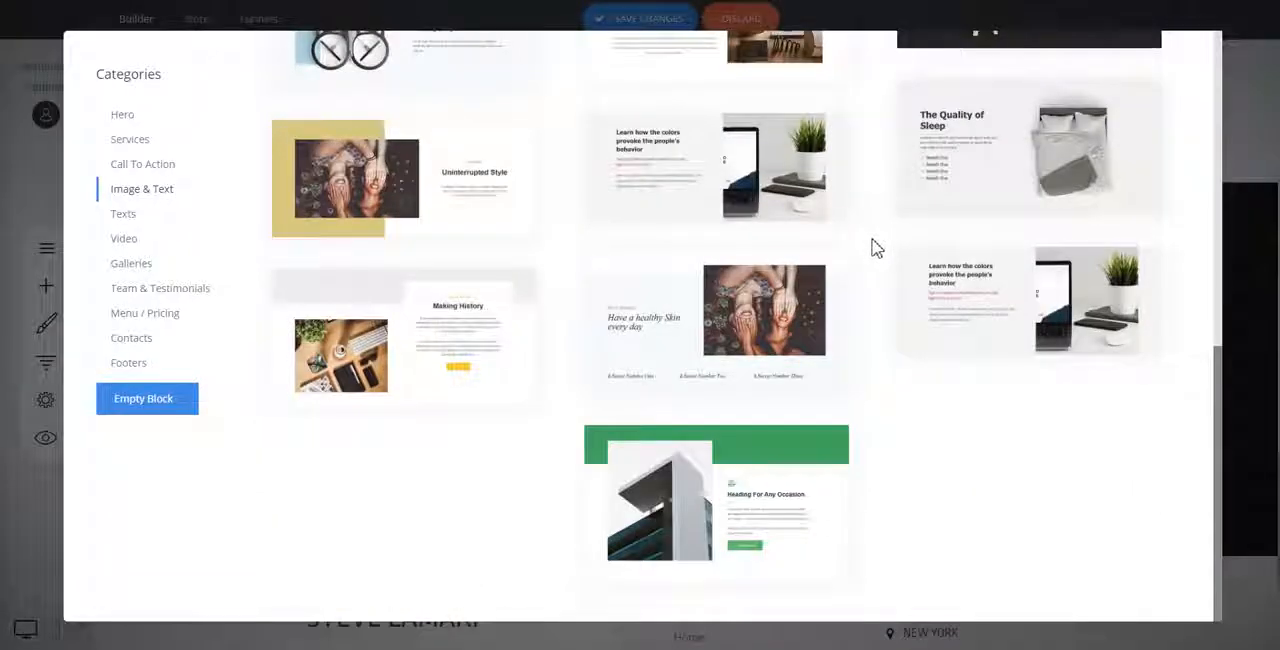
scroll(872, 248, up, 3)
scroll(872, 248, up, 4)
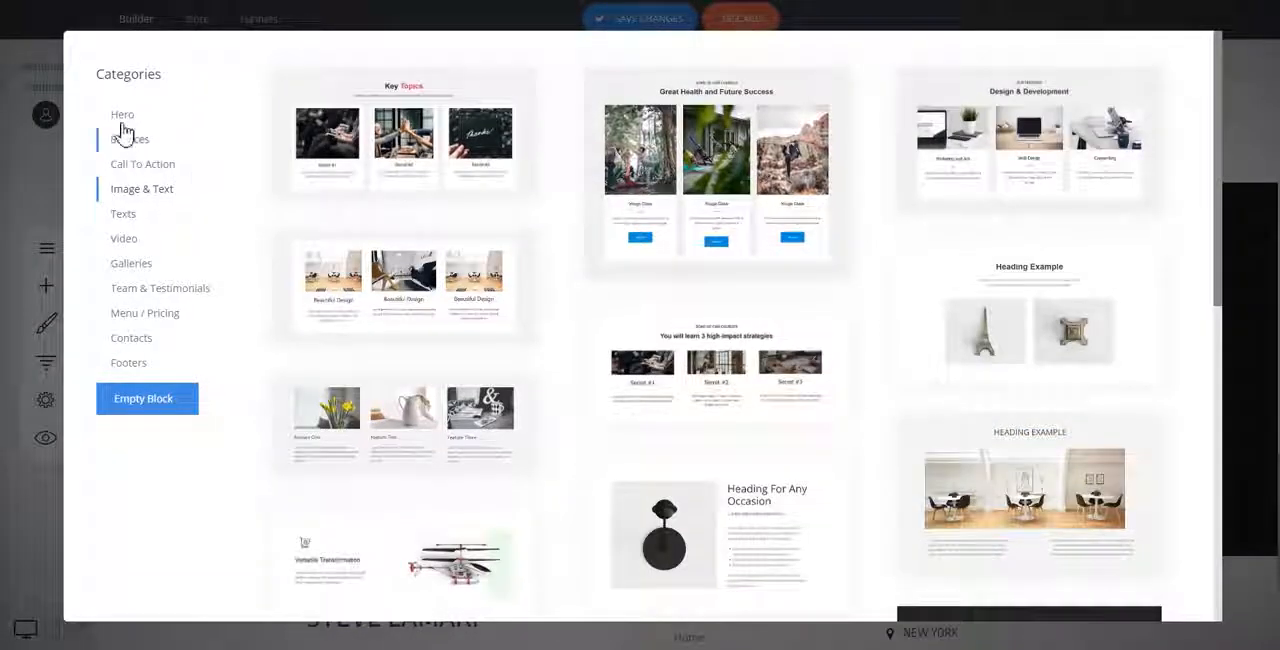
Add the "High Quality Training" hero block below the testimonials block.
click(122, 117)
scroll(871, 238, down, 3)
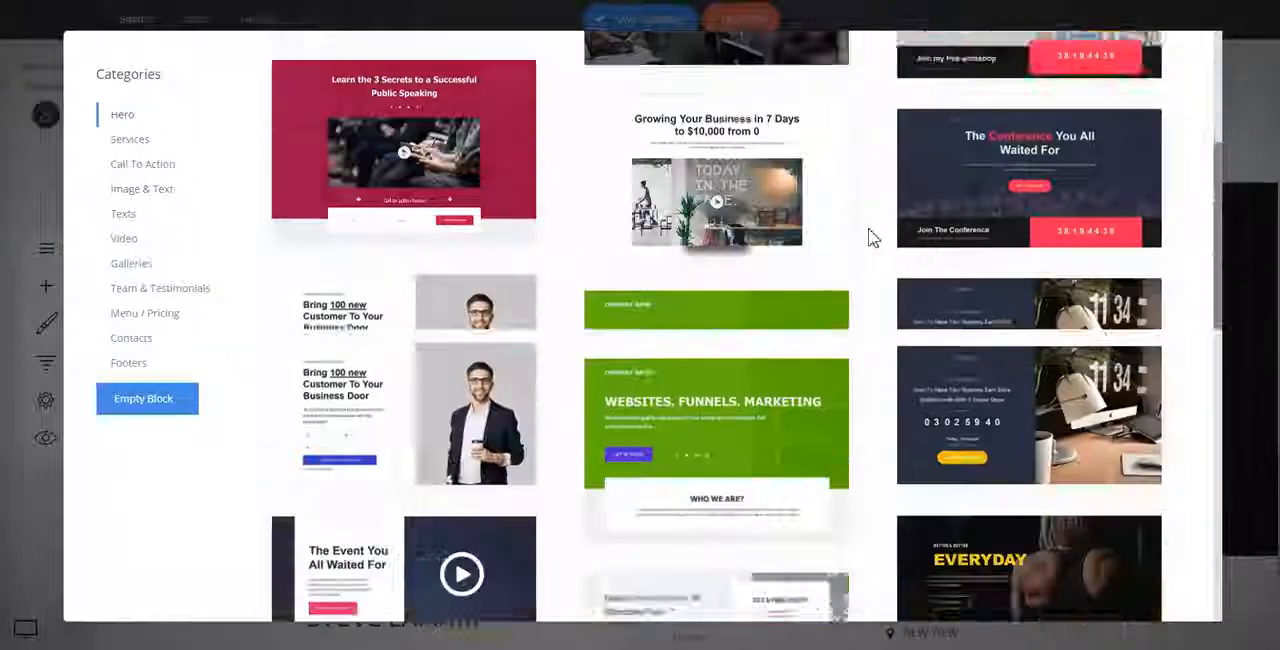
scroll(871, 237, down, 3)
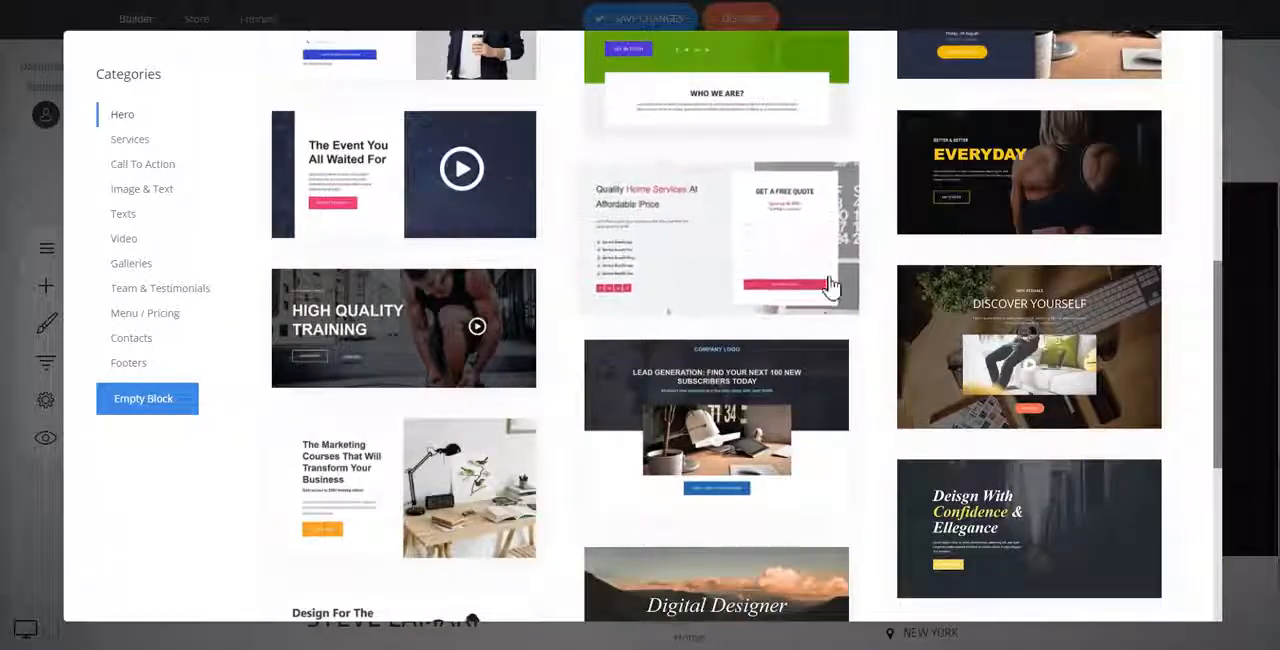
scroll(850, 284, down, 3)
scroll(858, 282, down, 1)
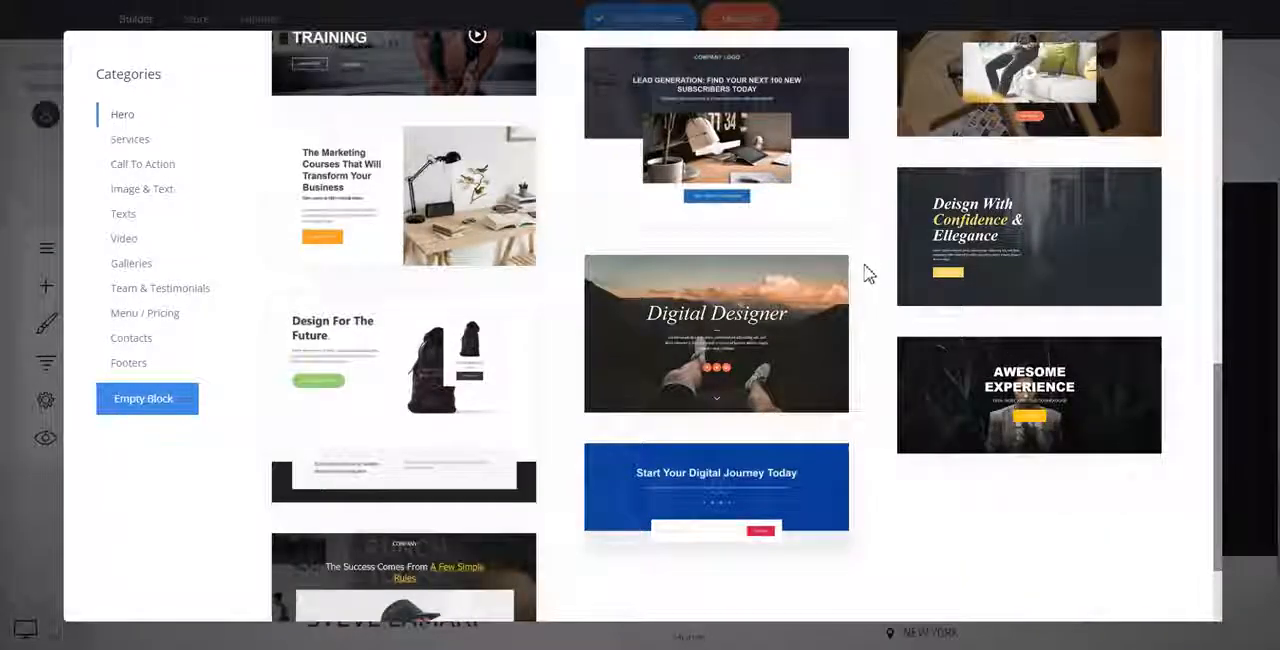
scroll(869, 274, down, 3)
scroll(865, 273, up, 5)
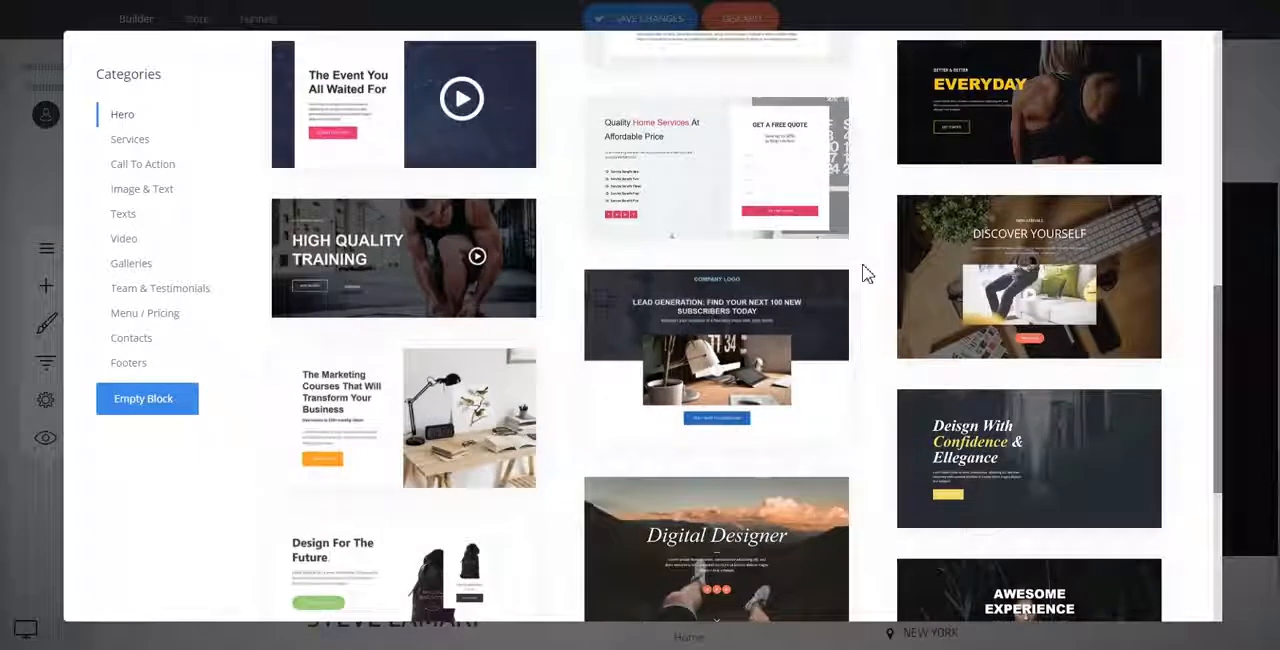
scroll(865, 274, up, 5)
scroll(858, 274, down, 7)
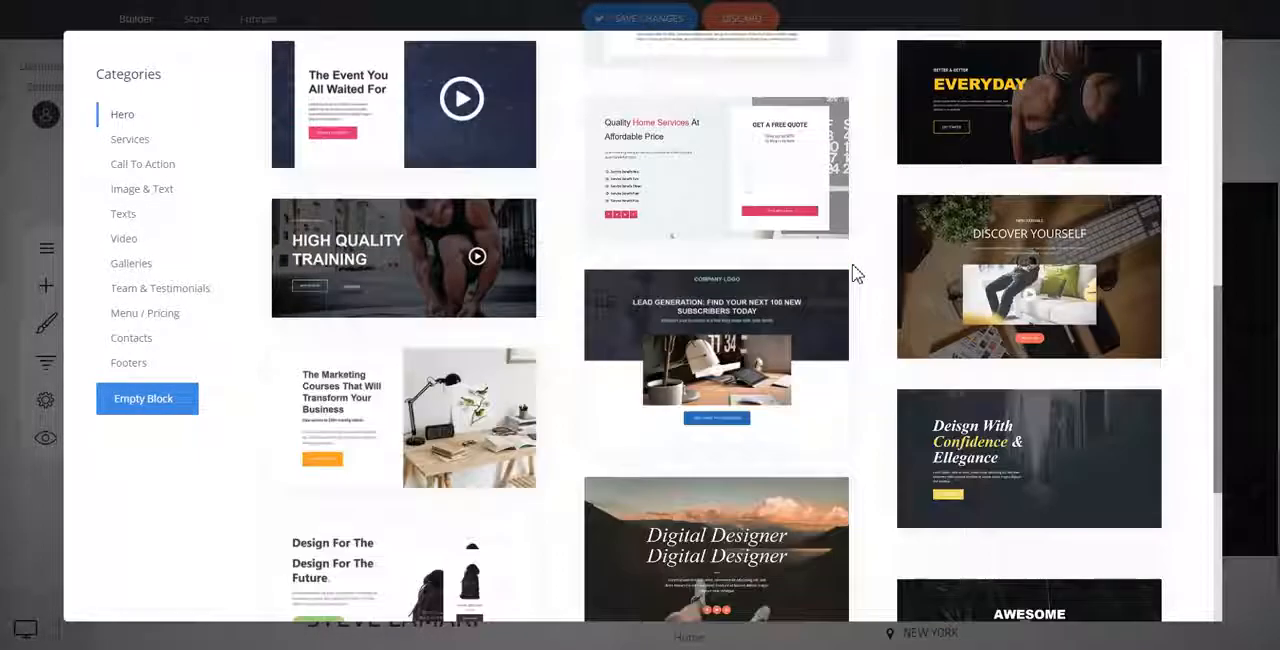
click(390, 290)
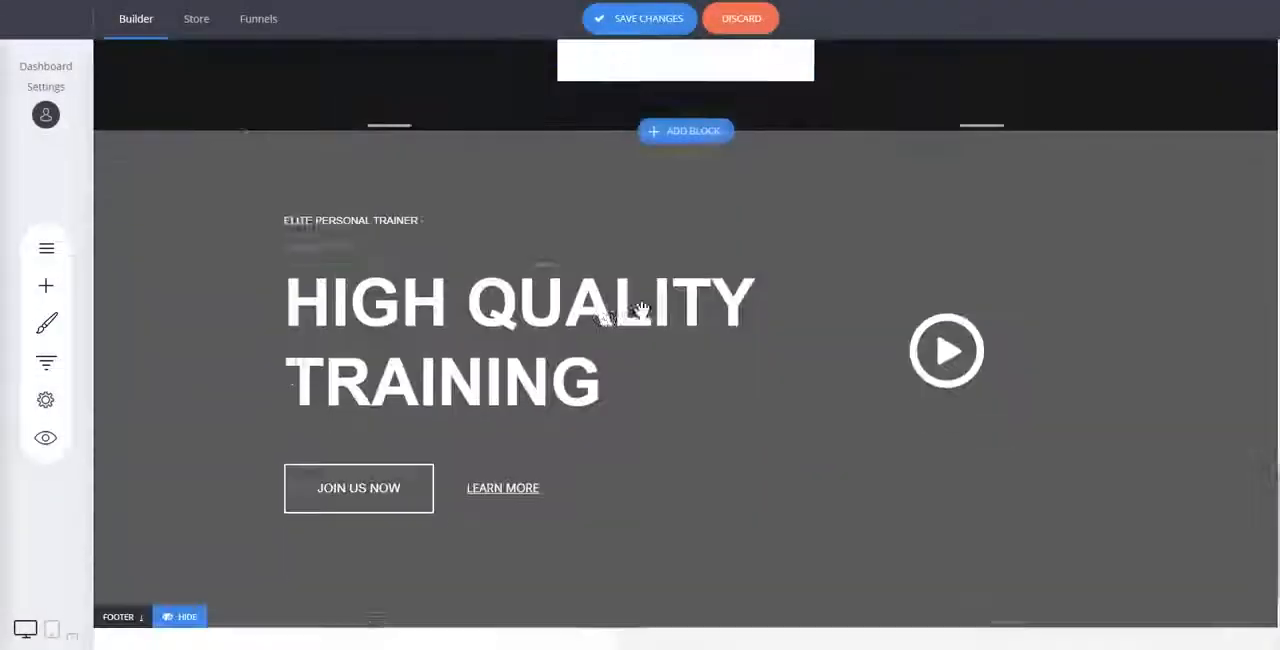
Set the font size of the "High Quality Training" heading to 36.
click(355, 266)
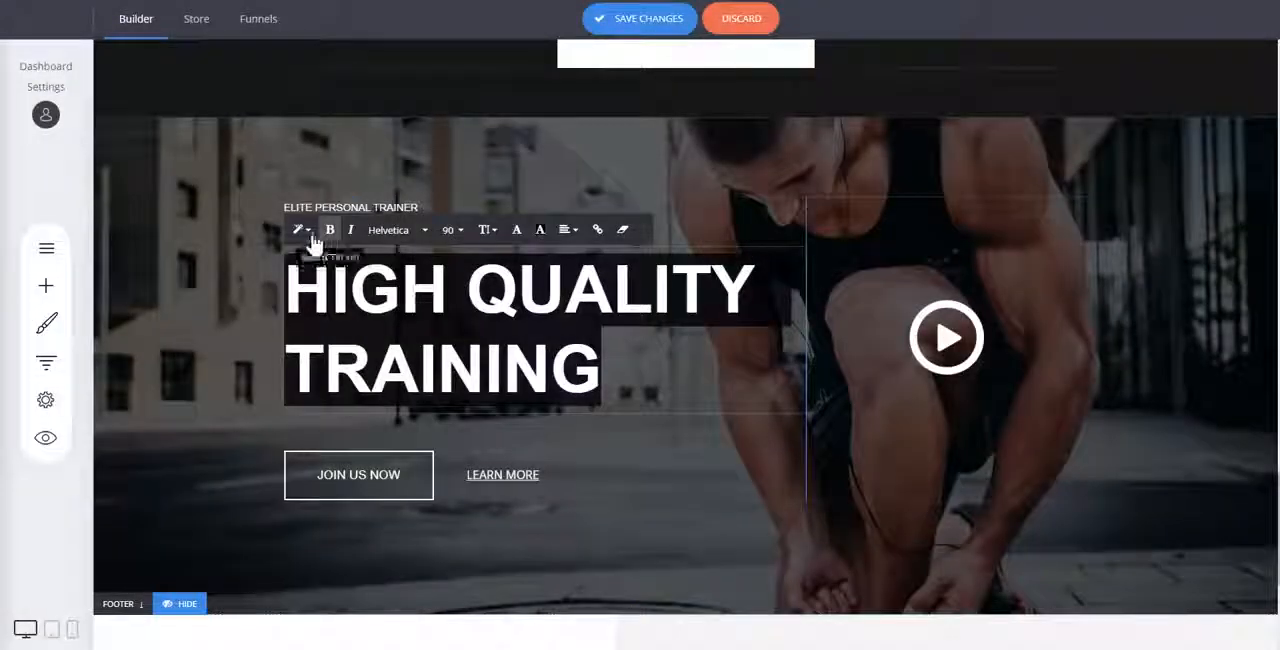
click(311, 236)
click(342, 287)
click(456, 231)
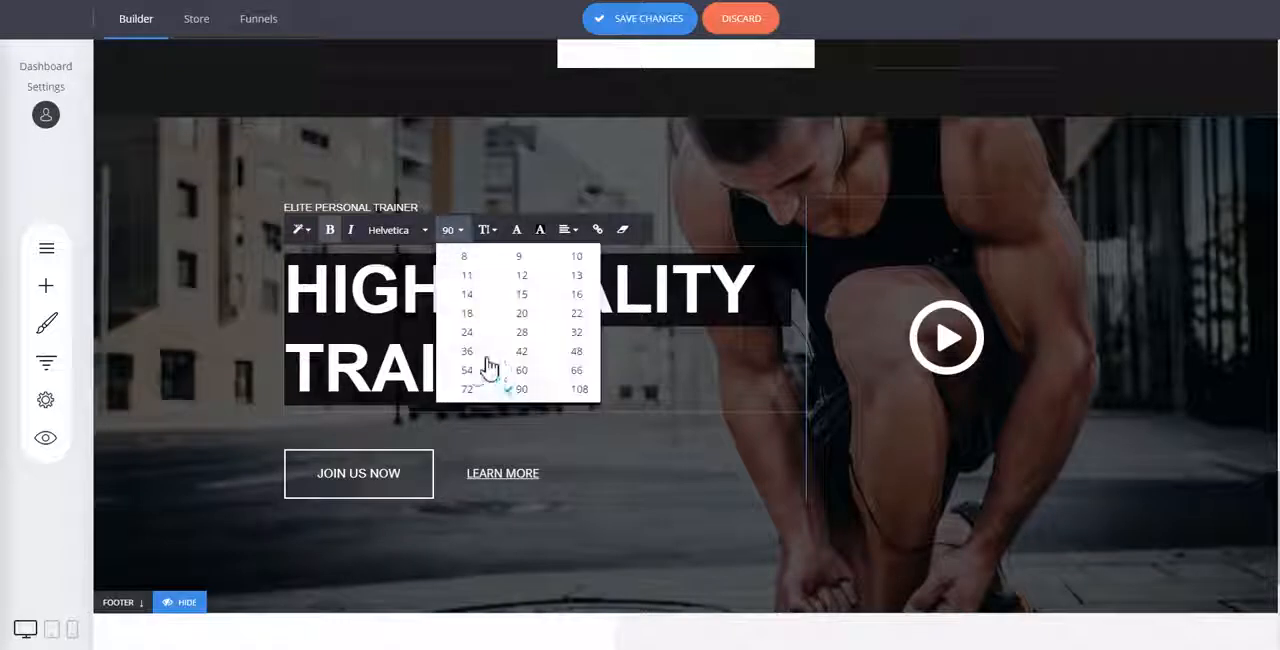
click(467, 352)
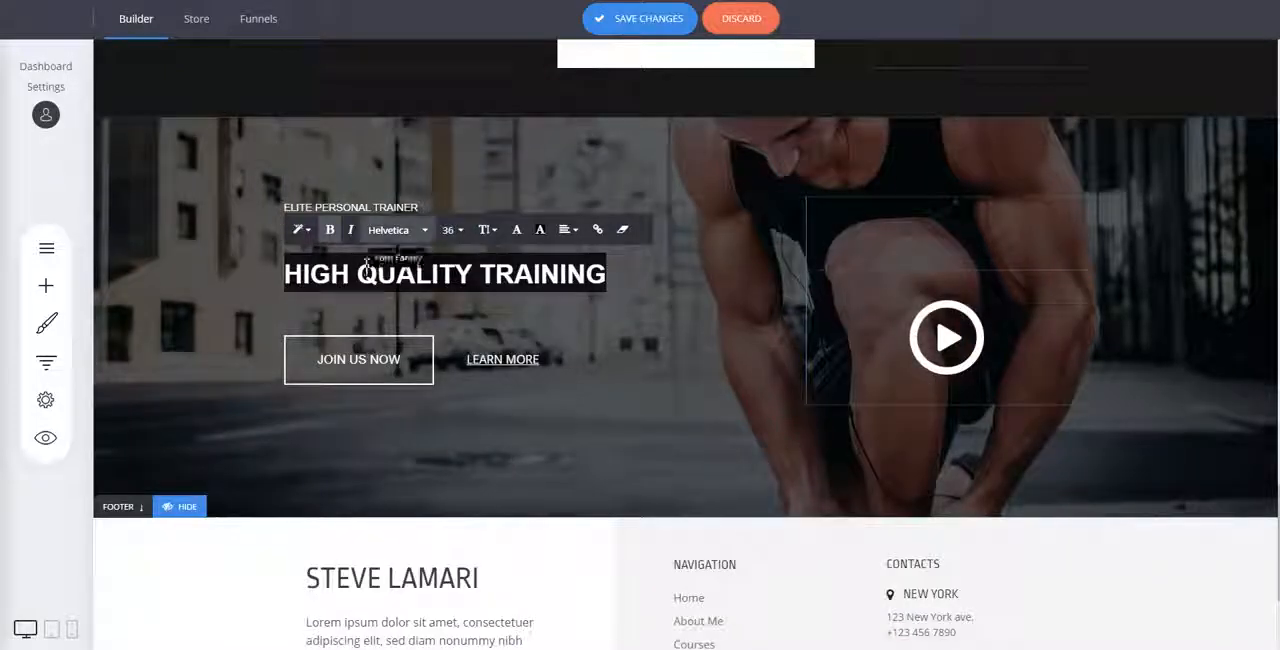
Recolour the separator line above the "High Quality Training" heading with the copied red accent colour.
click(294, 355)
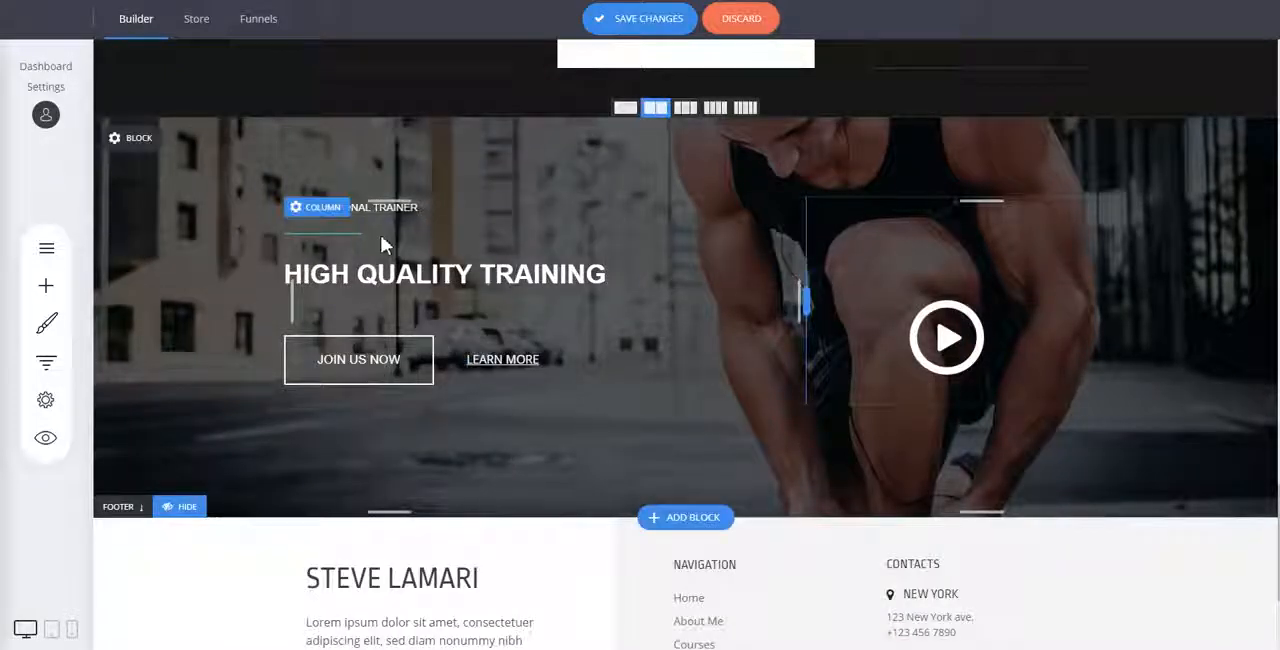
click(335, 232)
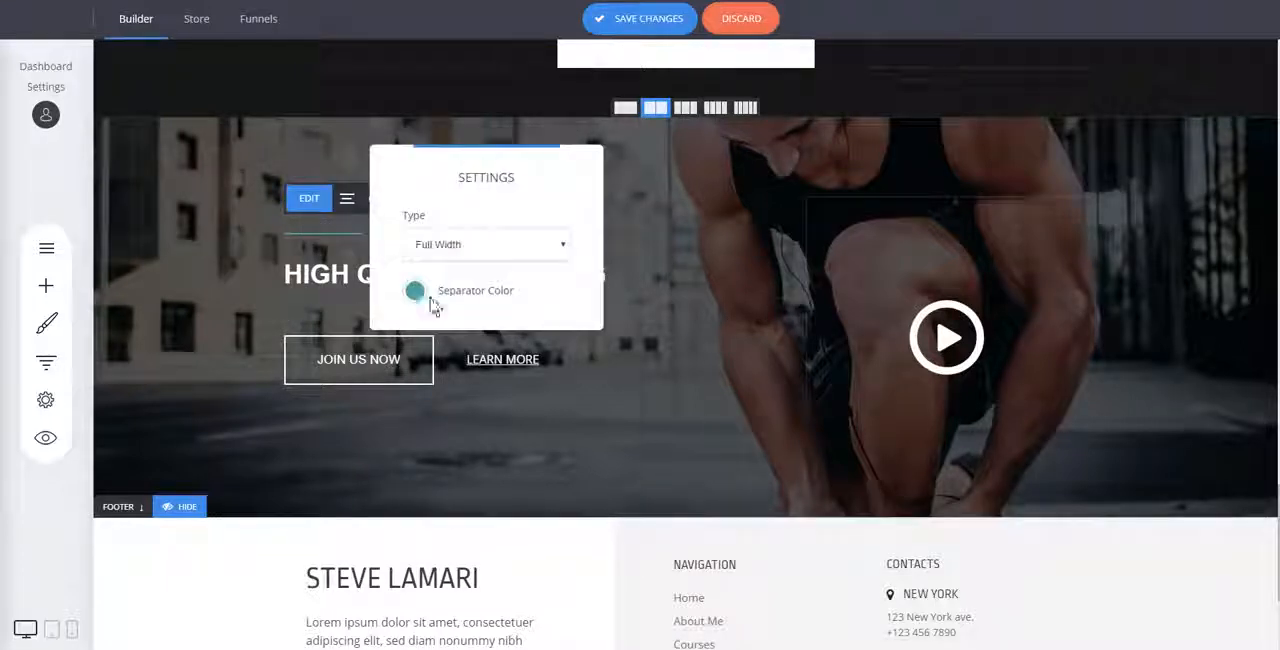
click(416, 292)
key(ctrl+v)
click(1146, 306)
click(1146, 306)
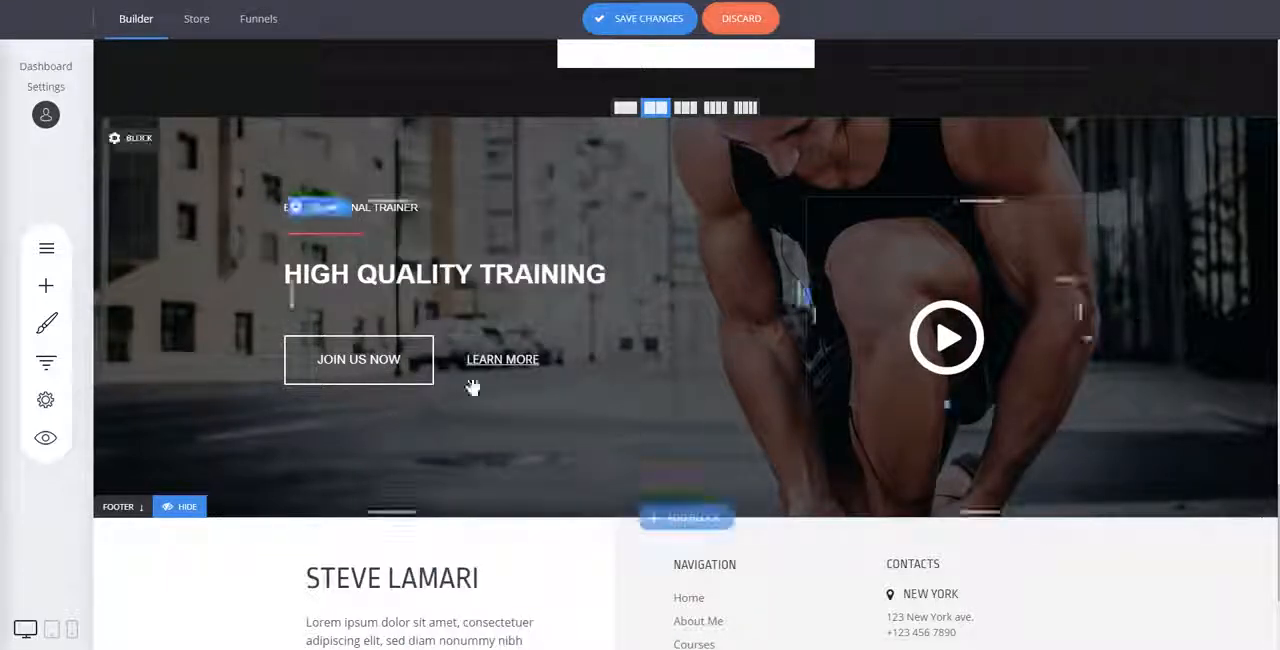
Delete the "Join Us Now" button and set the "High Quality Training" heading's font size to 48.
click(508, 317)
click(689, 314)
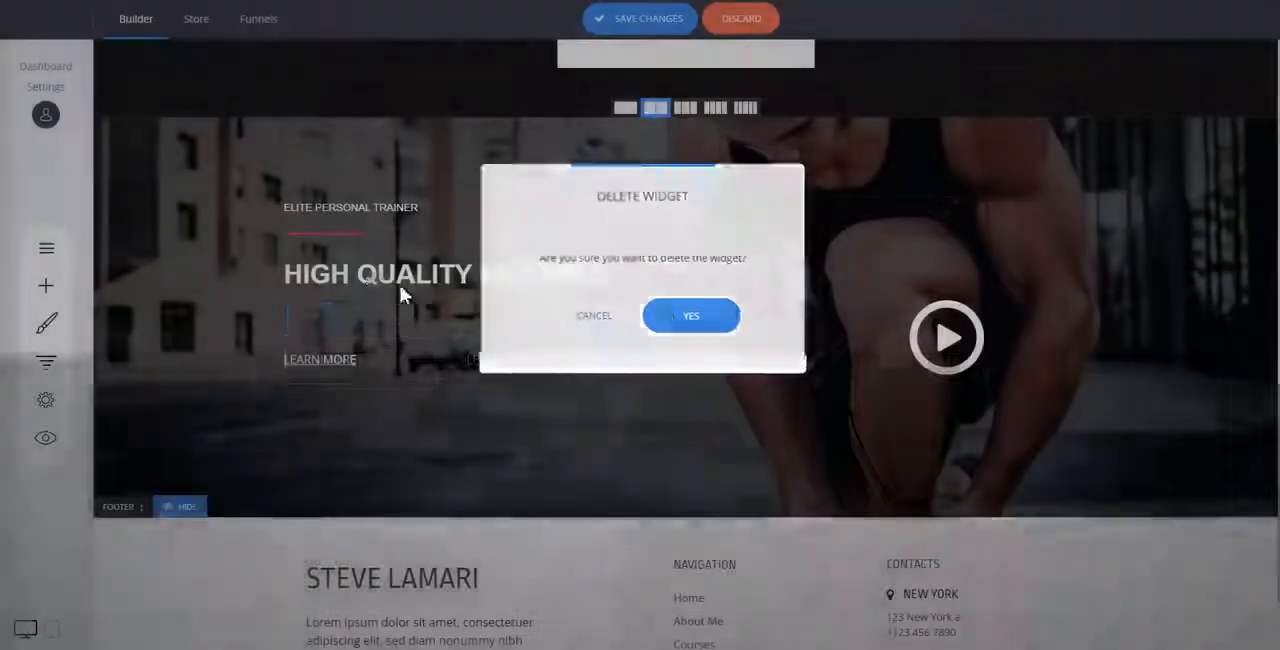
click(368, 270)
click(452, 230)
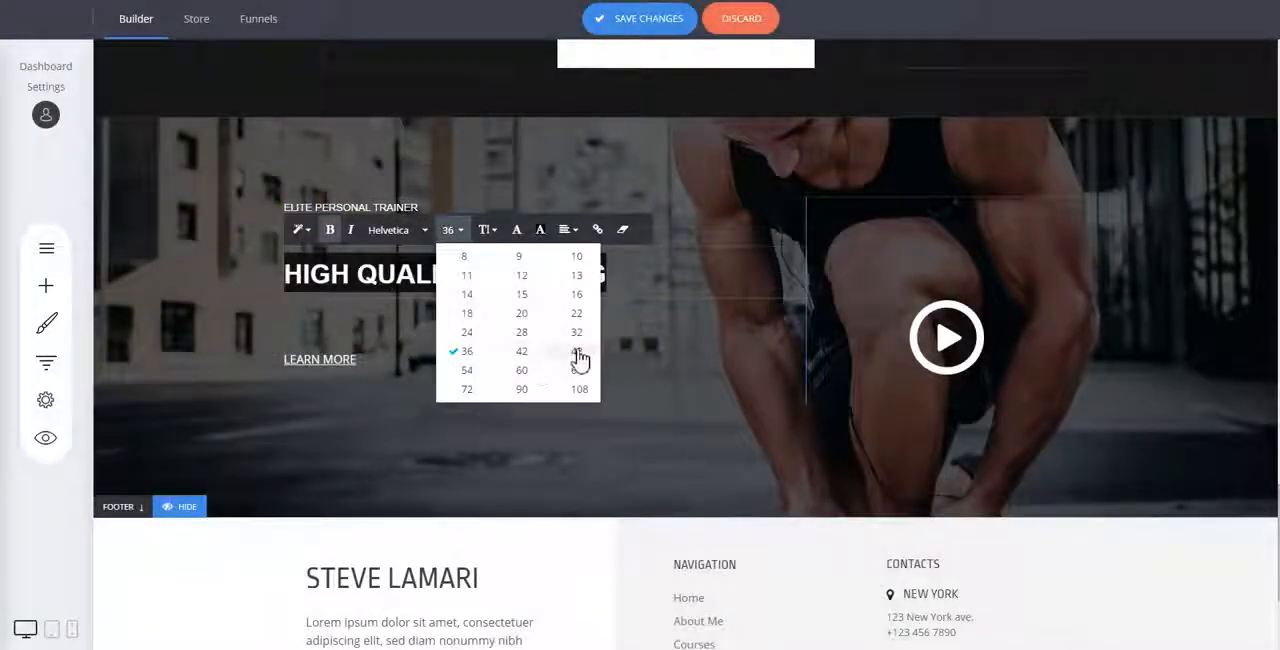
click(578, 352)
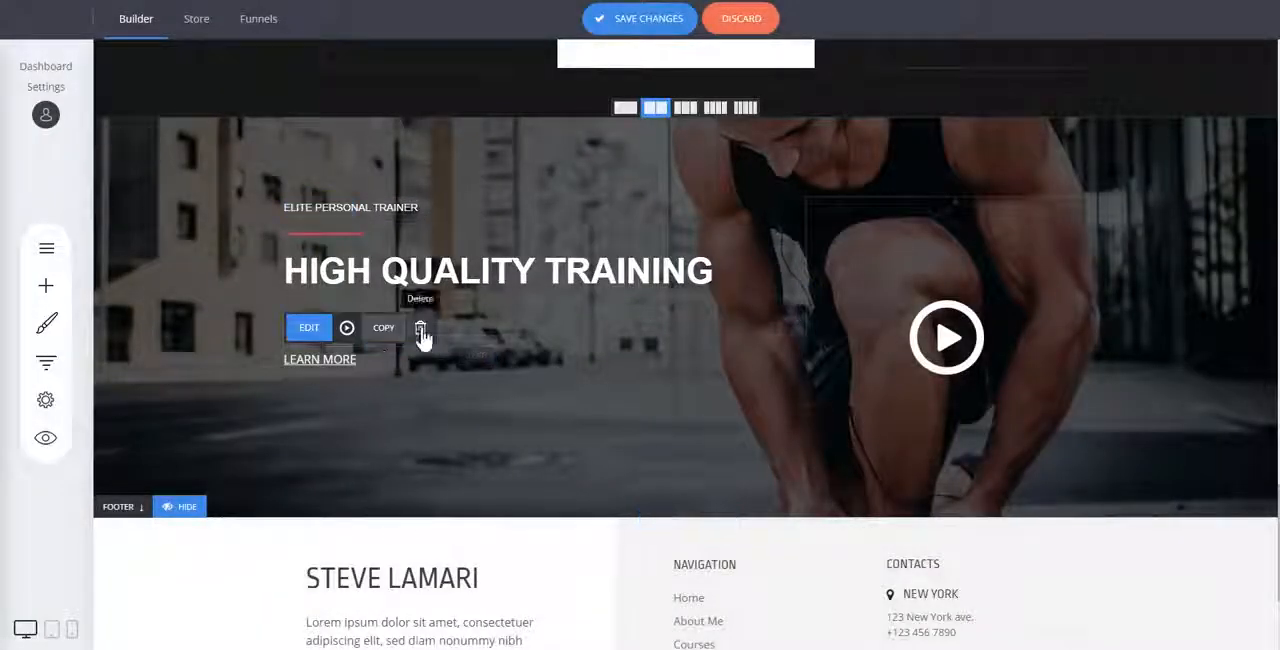
Delete the "Learn More" link and the spacer above the play button in the training hero block.
click(421, 334)
click(665, 321)
mouse_move(884, 236)
mouse_down()
mouse_move(887, 204)
mouse_move(892, 232)
mouse_up()
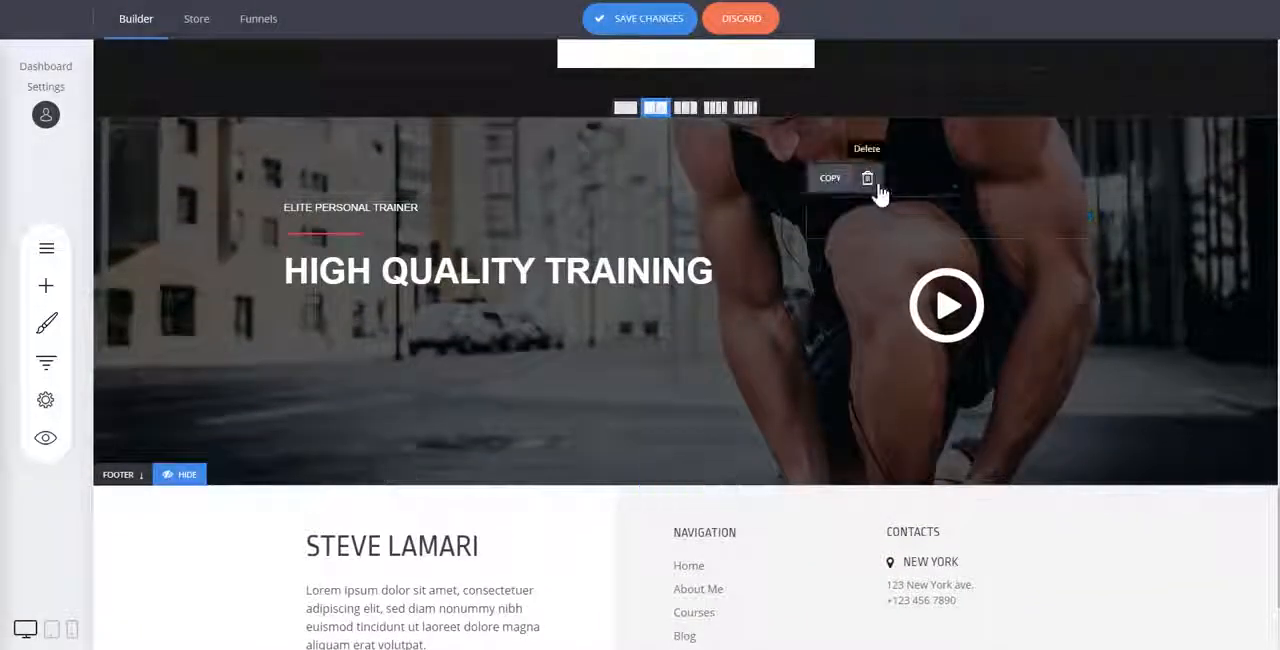
click(867, 178)
click(702, 316)
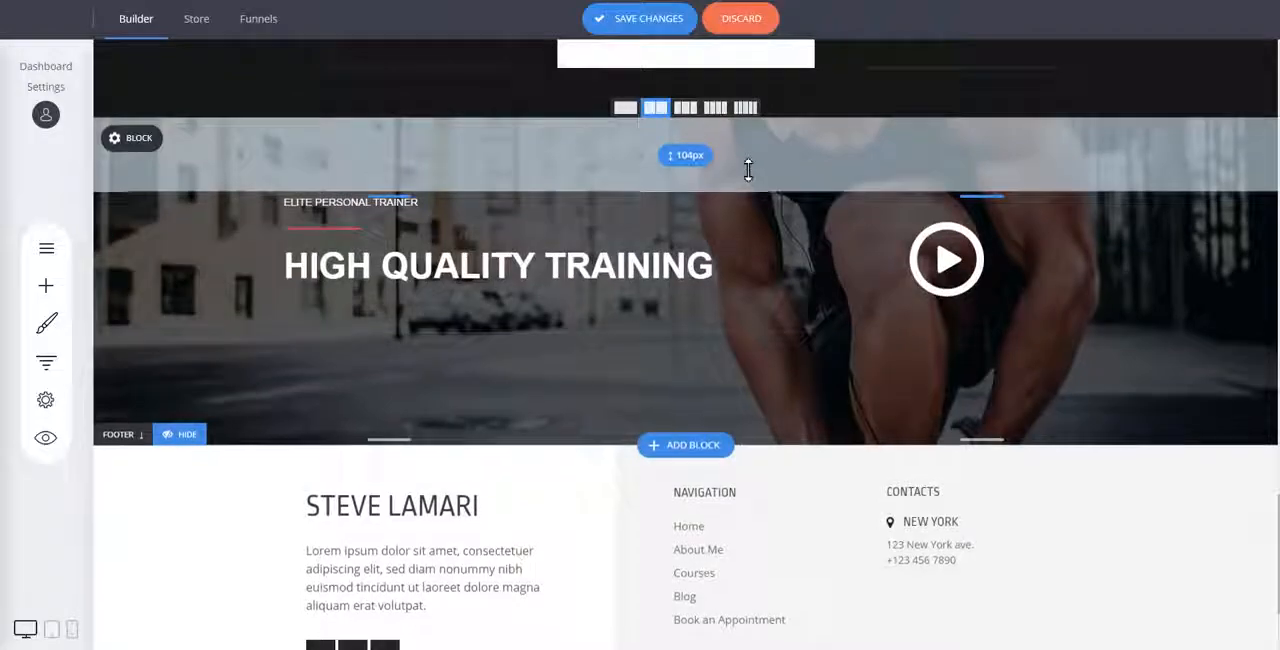
Add the "Get Your Ticket Now" pricing block from the Menu / Pricing category below the training hero.
click(682, 445)
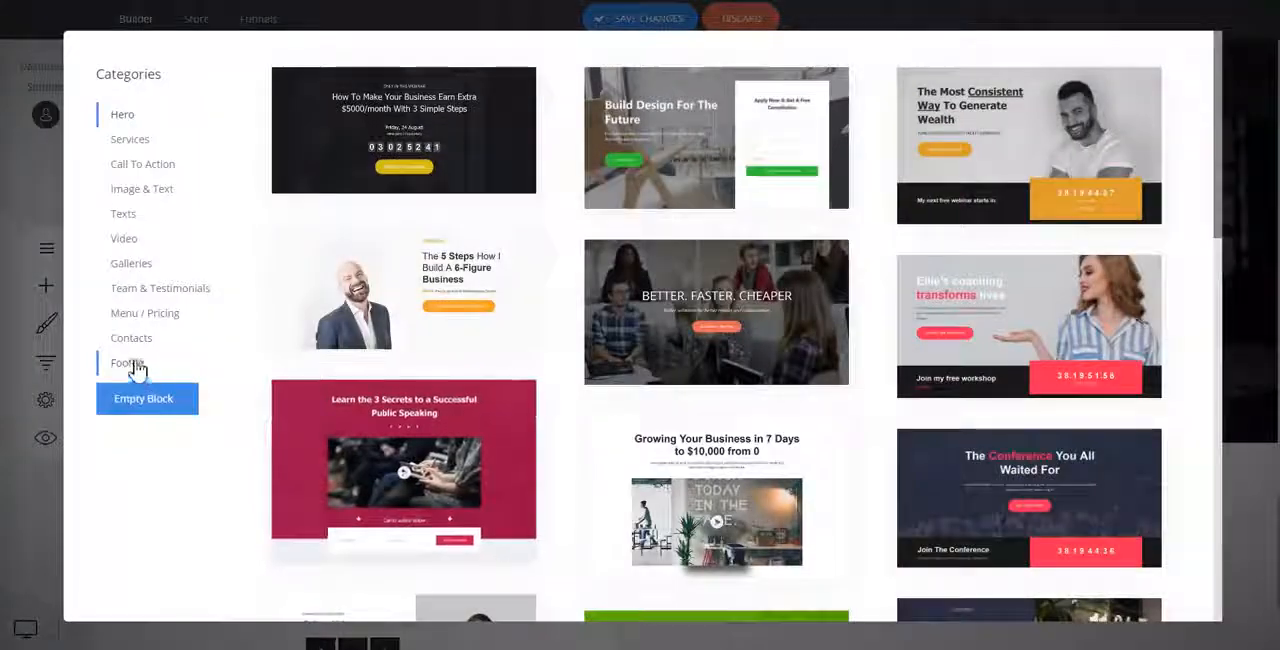
click(157, 316)
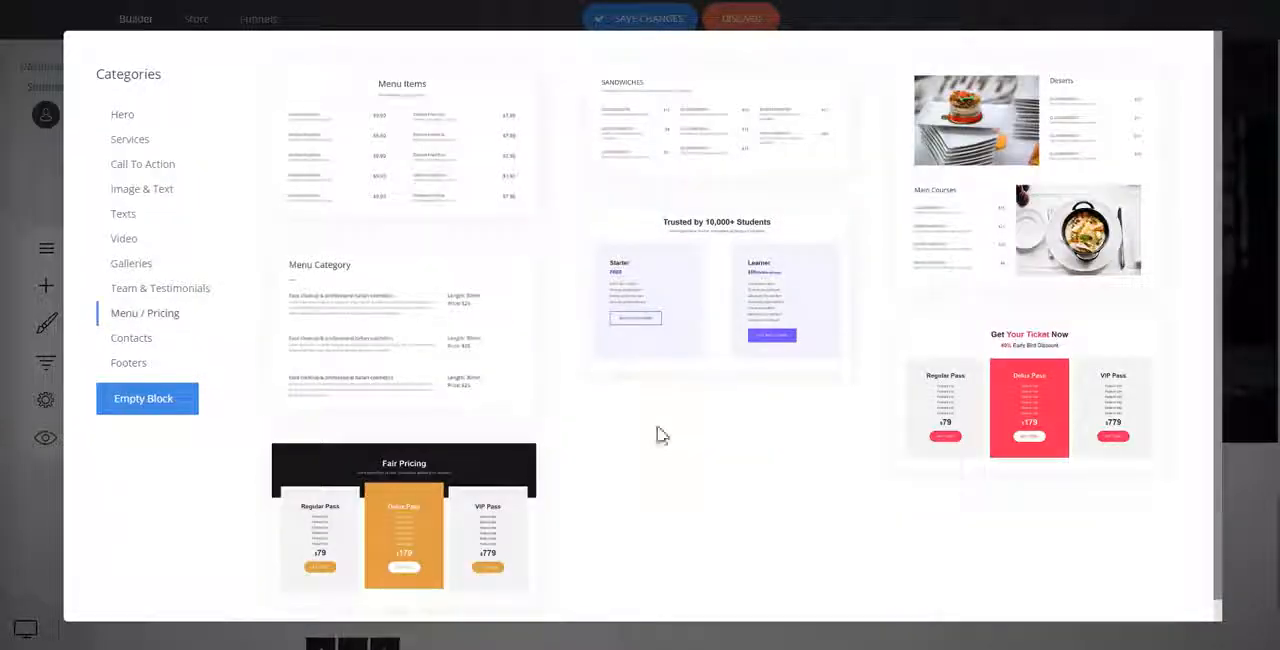
click(1037, 427)
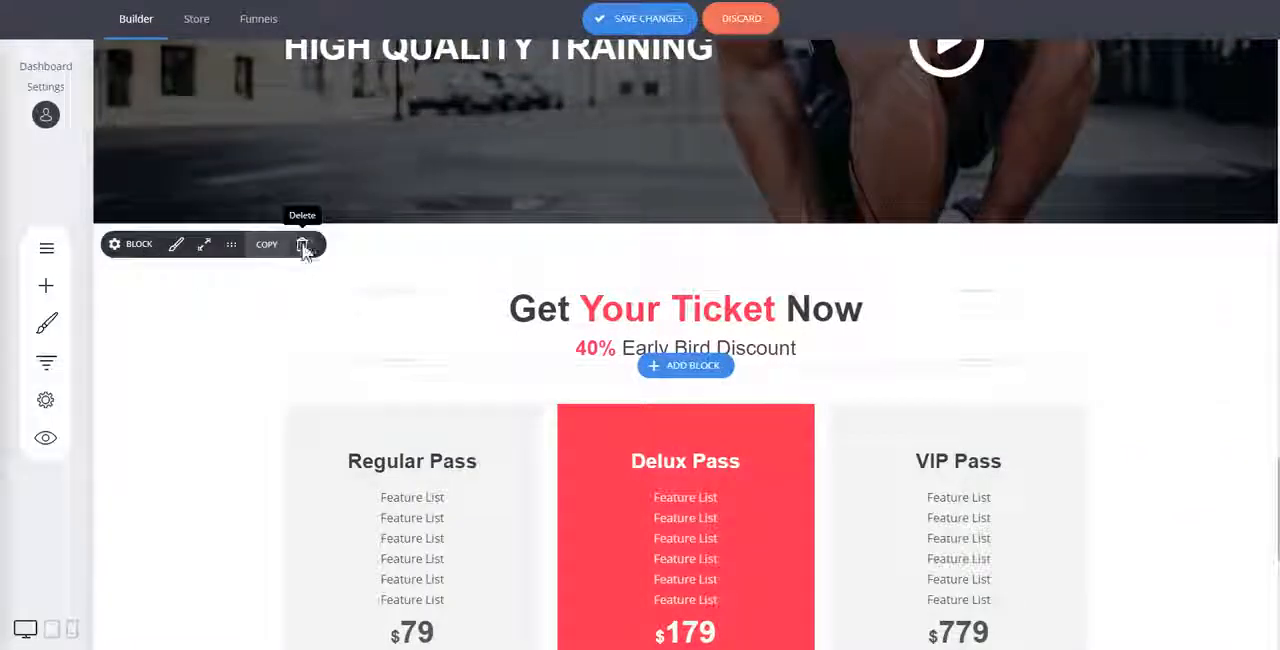
Delete the heading text above the pricing cards and remove the spacing between the cards and the training hero.
click(303, 246)
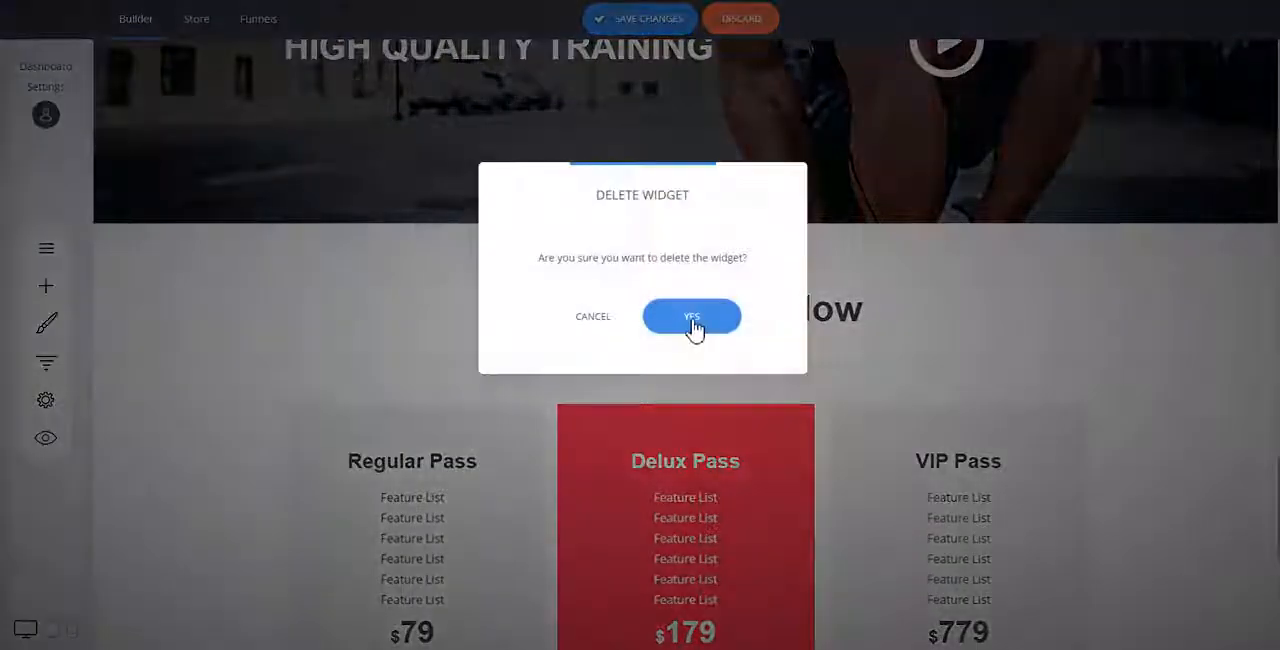
click(688, 316)
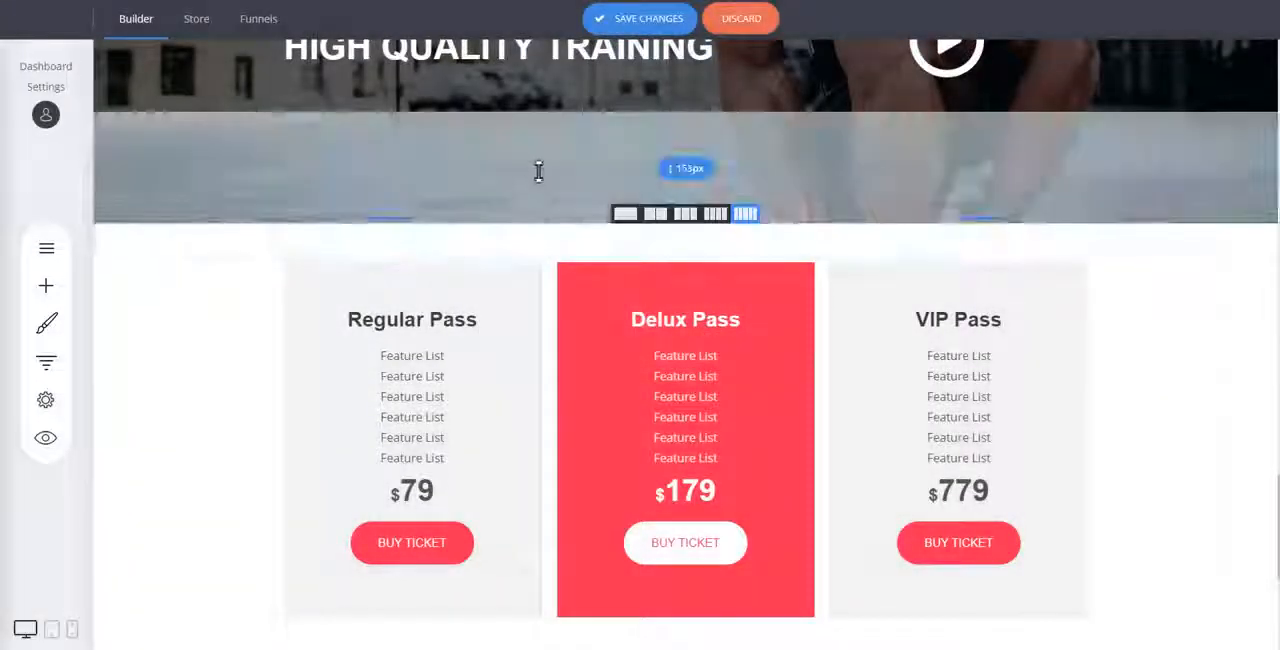
drag(493, 276, 498, 226)
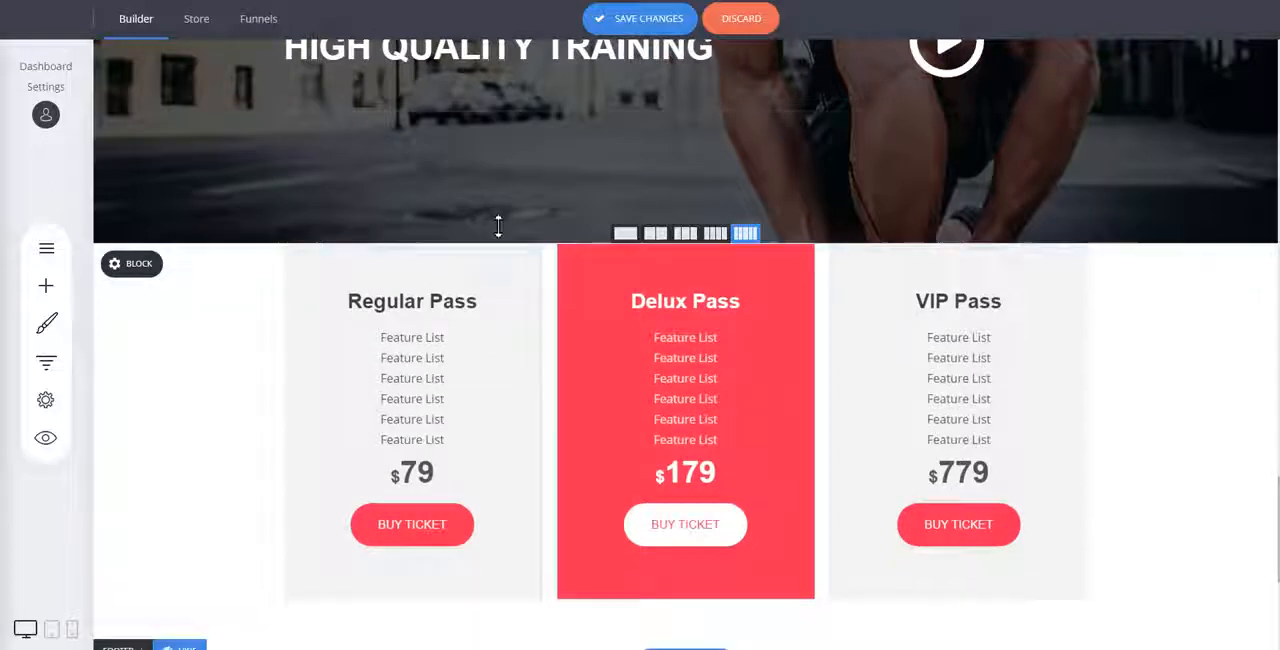
Set the top column margin to -50px for the Regular Pass and VIP Pass cards and to -105px for the Delux Pass card.
click(465, 330)
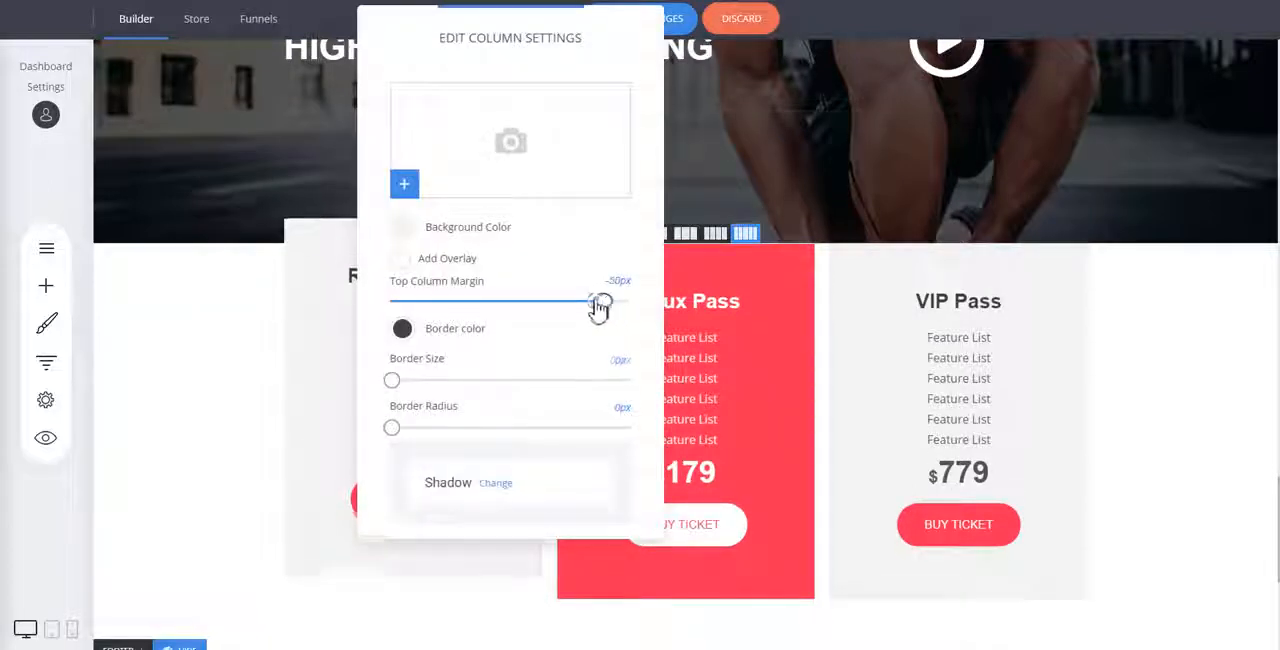
click(717, 298)
click(588, 256)
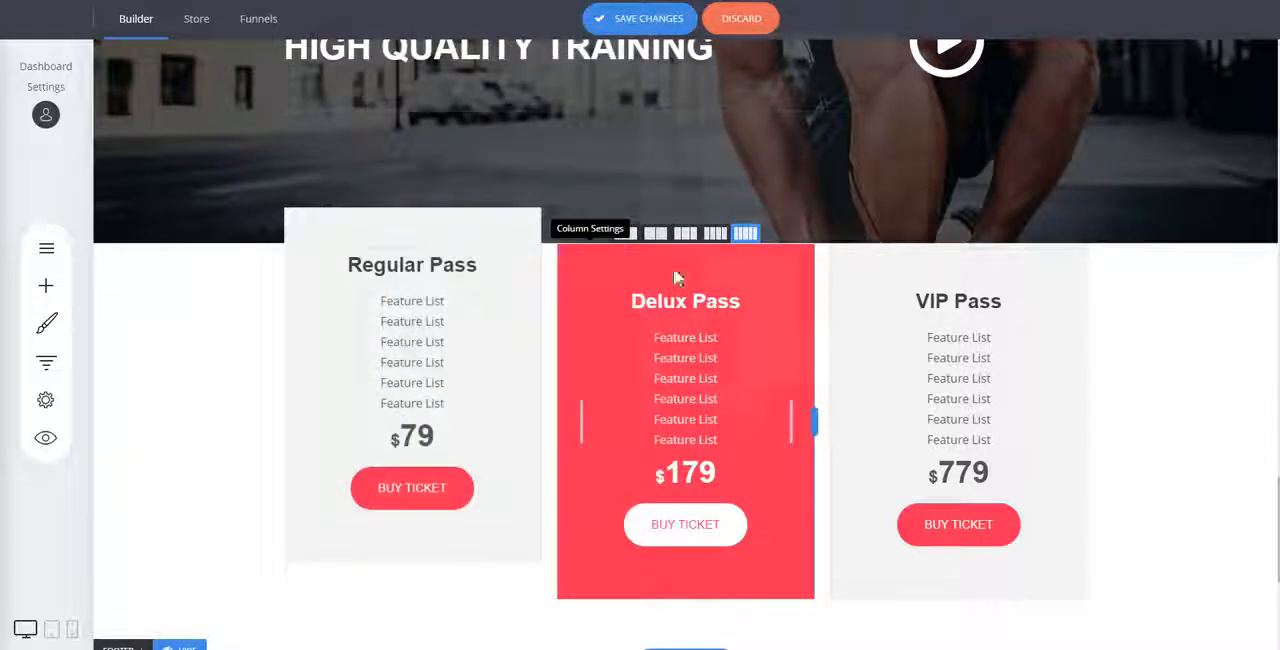
drag(895, 310, 829, 312)
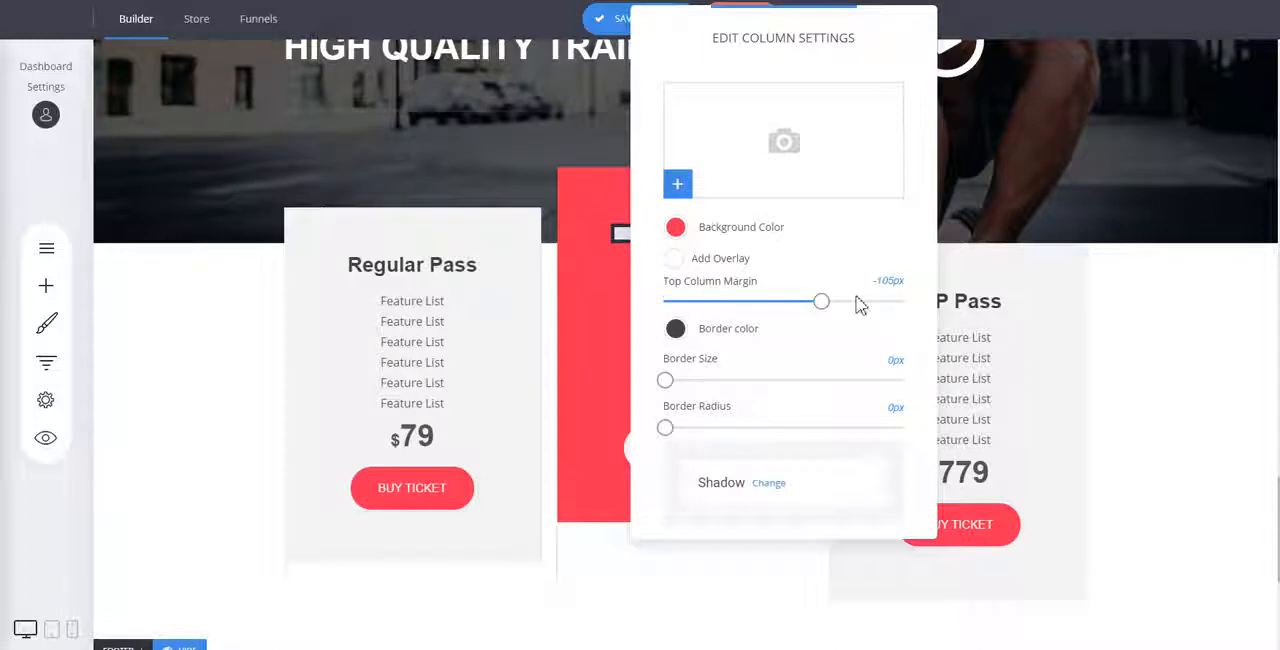
click(955, 305)
click(845, 251)
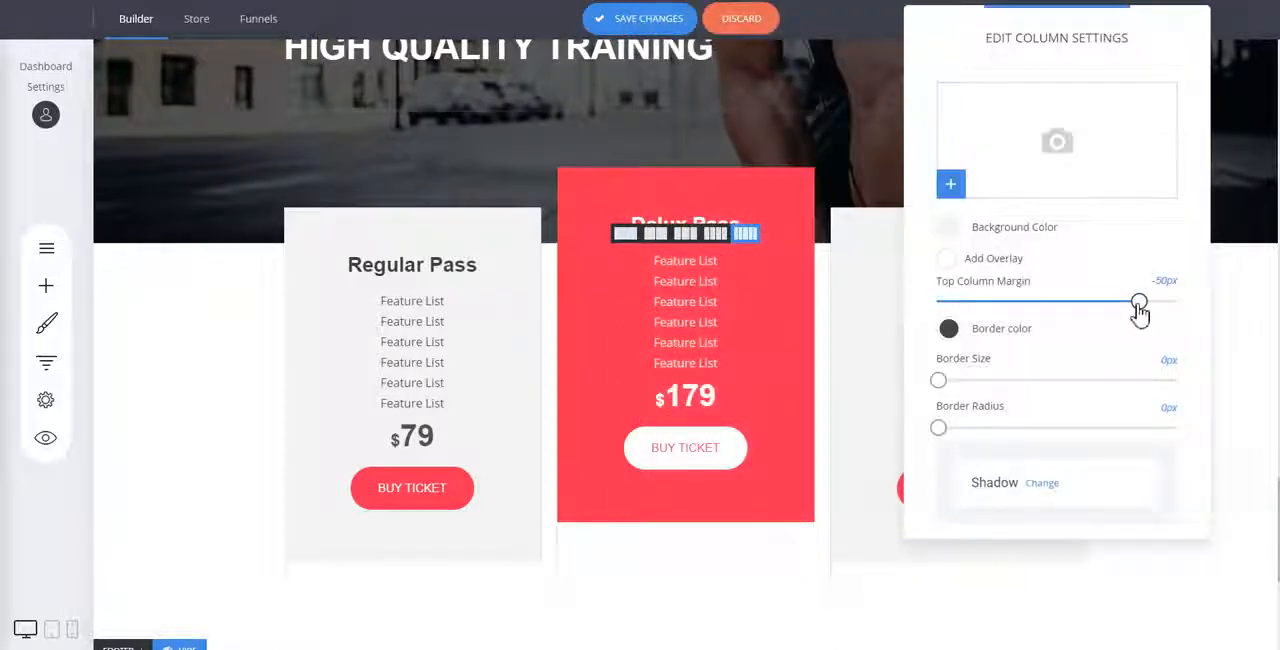
click(1245, 338)
Add "The Quality of Sleep" Image & Text block between the testimonials and the "High Quality Training" hero.
scroll(1000, 246, up, 3)
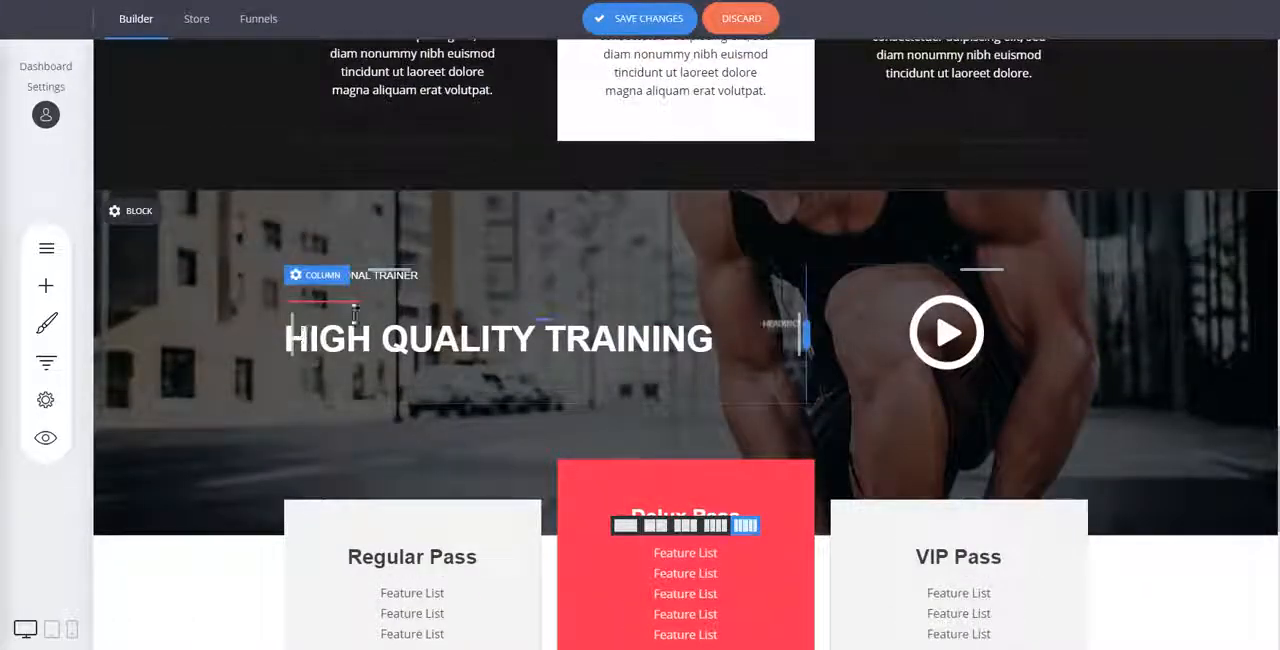
scroll(788, 348, up, 2)
scroll(788, 348, down, 3)
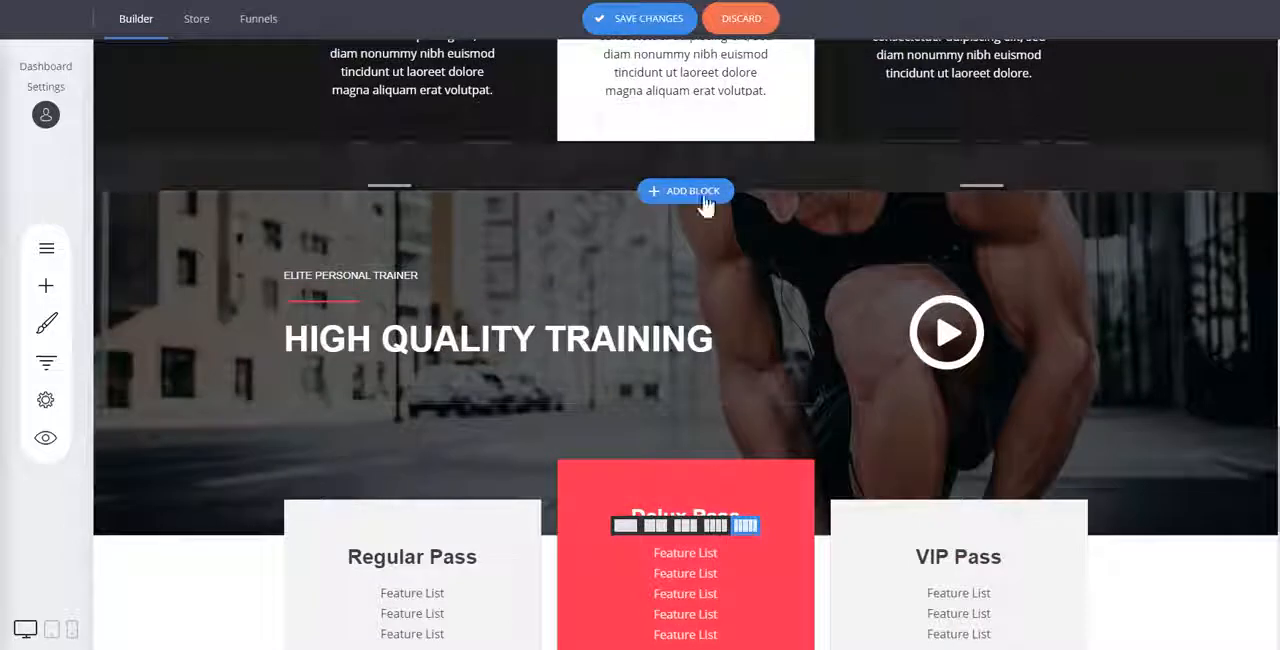
scroll(586, 99, up, 2)
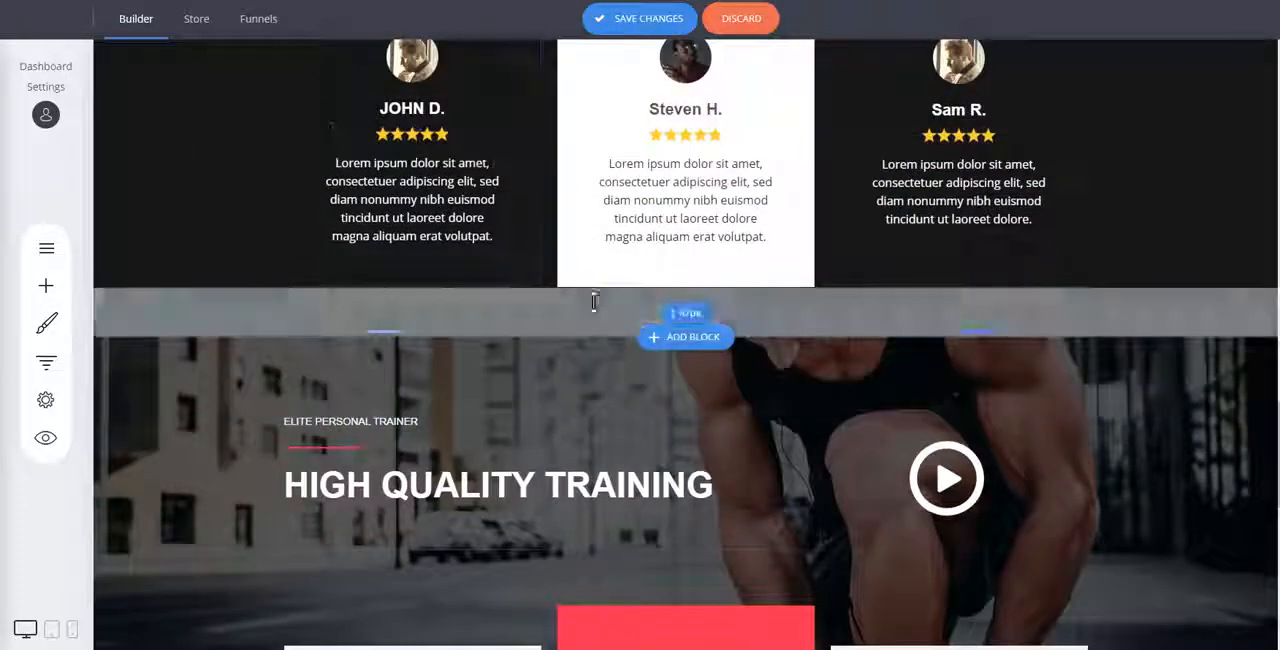
click(688, 337)
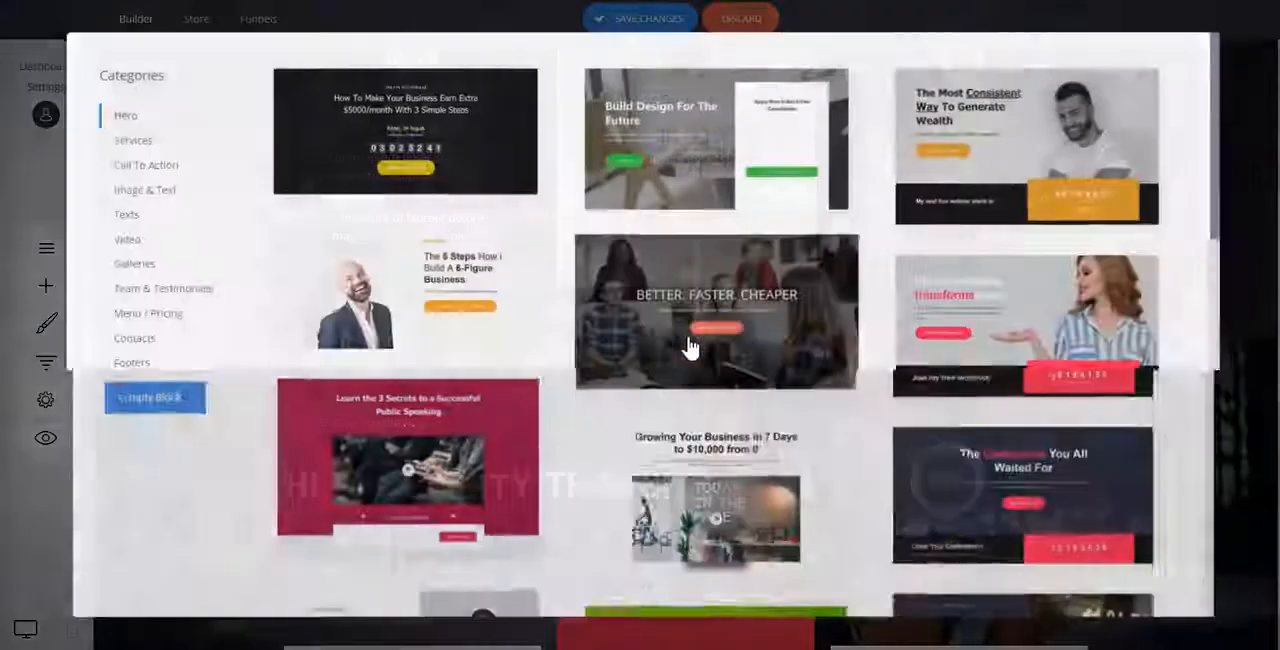
scroll(871, 362, down, 10)
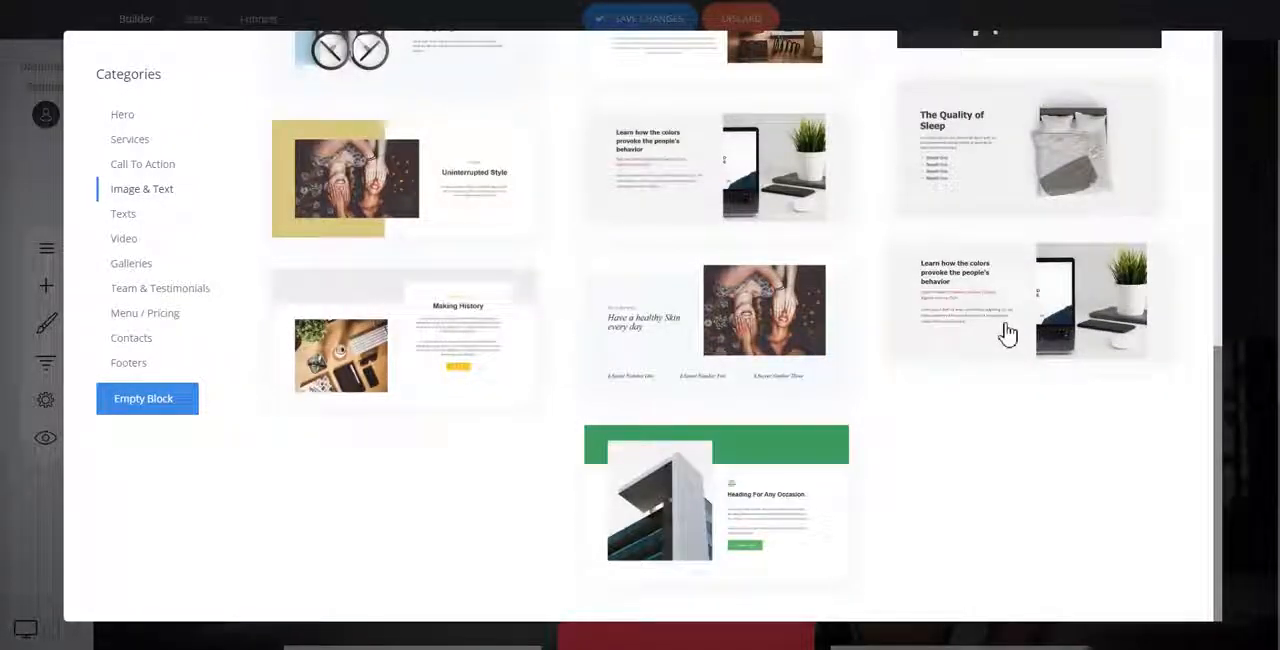
click(1030, 199)
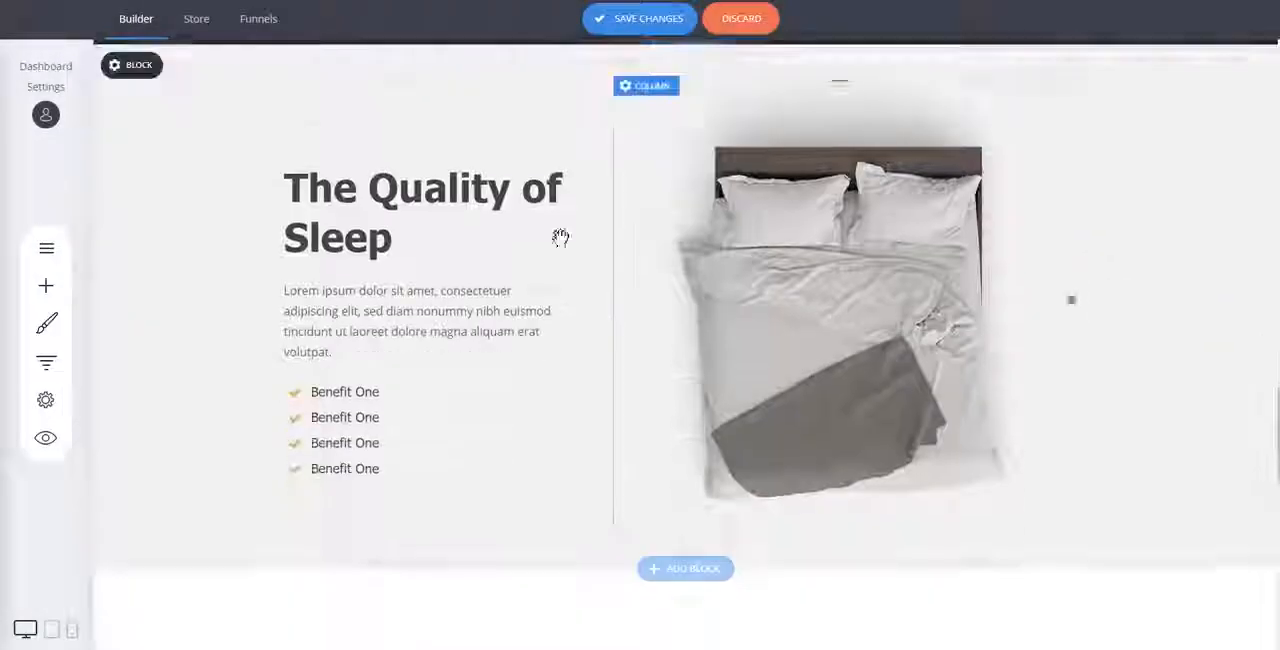
Set the background colour of "The Quality of Sleep" block to white FFFFFF.
scroll(149, 200, up, 2)
click(146, 209)
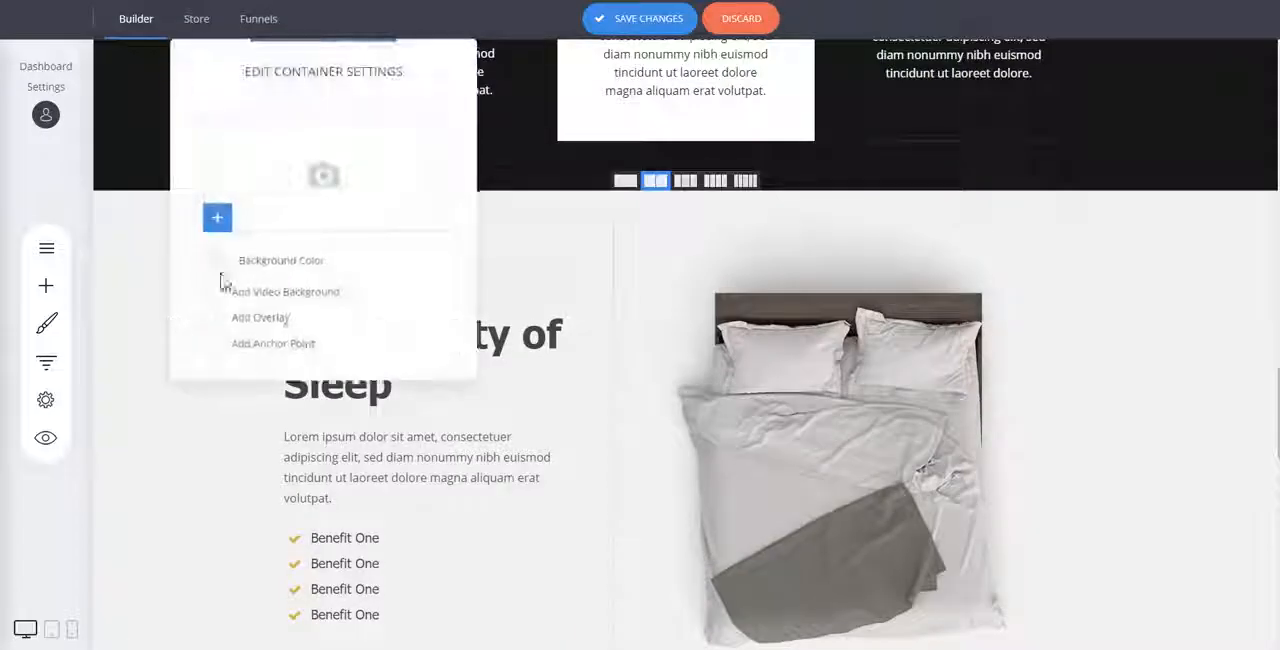
click(216, 261)
click(390, 524)
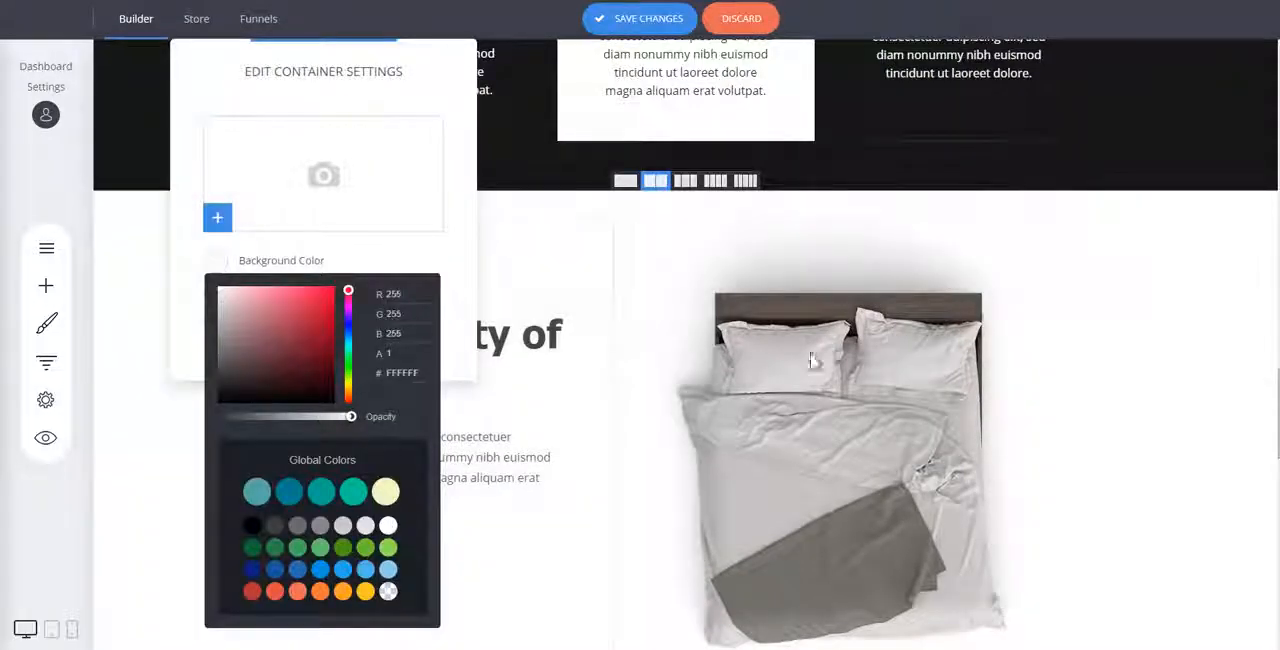
click(1084, 292)
Delete the "Join The Conference" countdown section beneath the "My Product Description" hero.
scroll(1161, 266, up, 10)
scroll(1161, 266, up, 10)
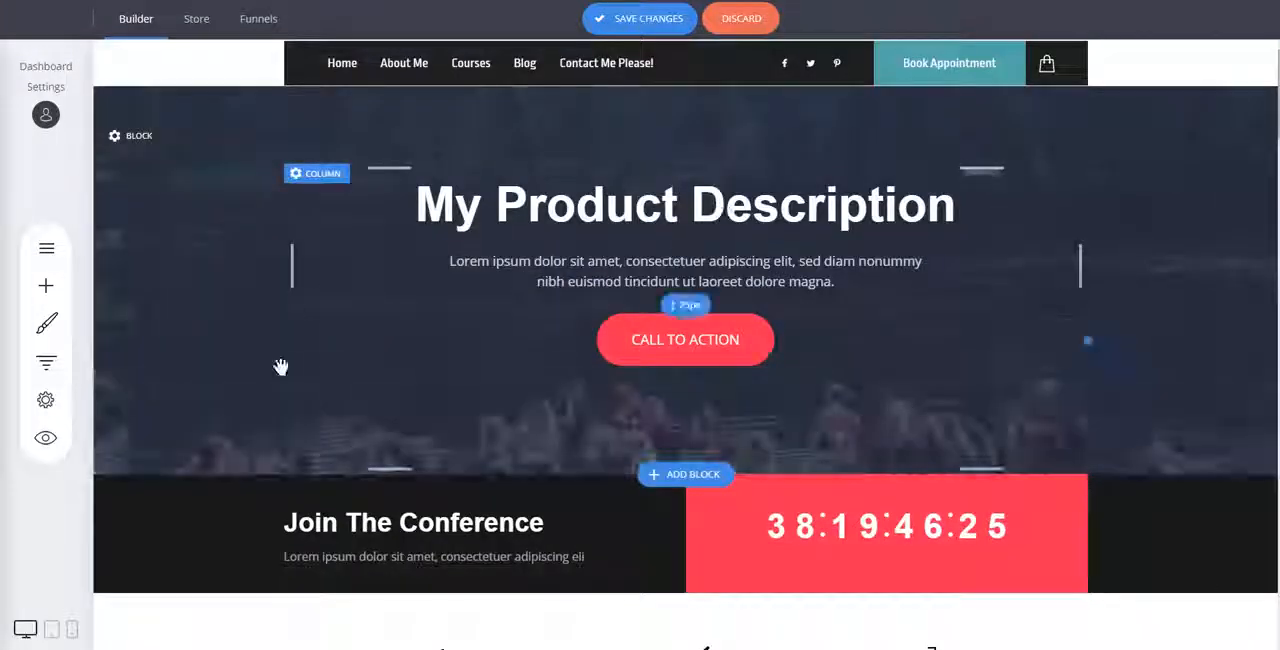
scroll(240, 370, down, 1)
click(301, 421)
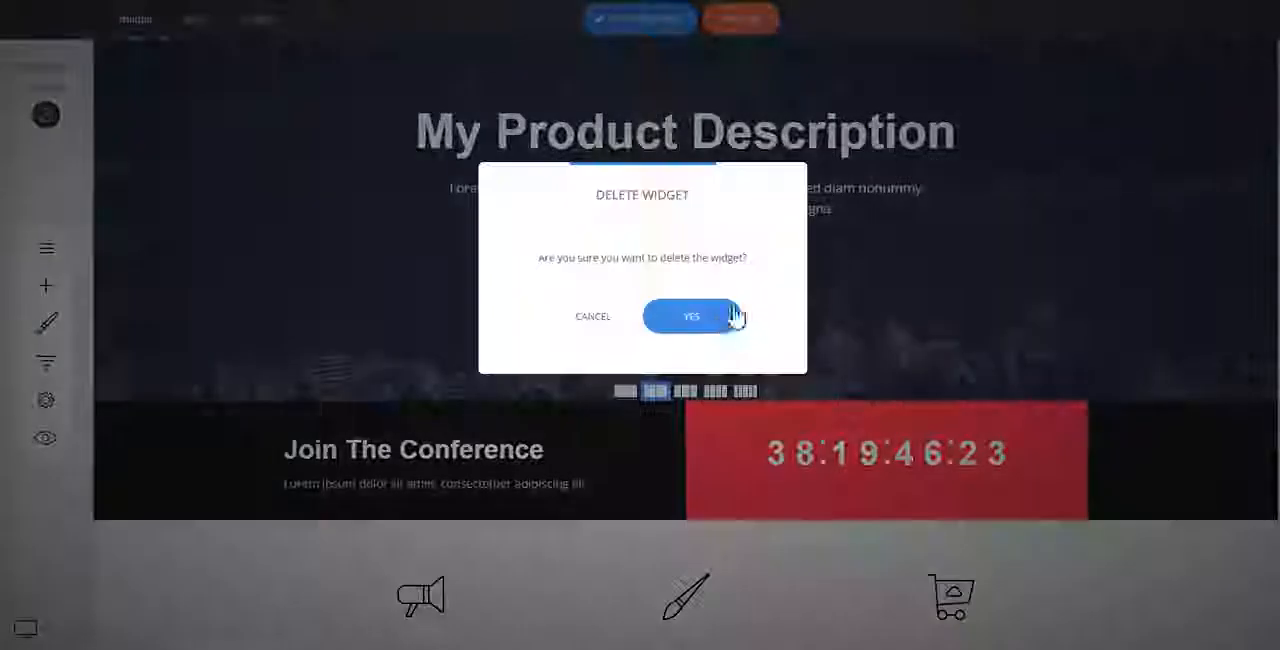
click(700, 314)
drag(735, 424, 646, 426)
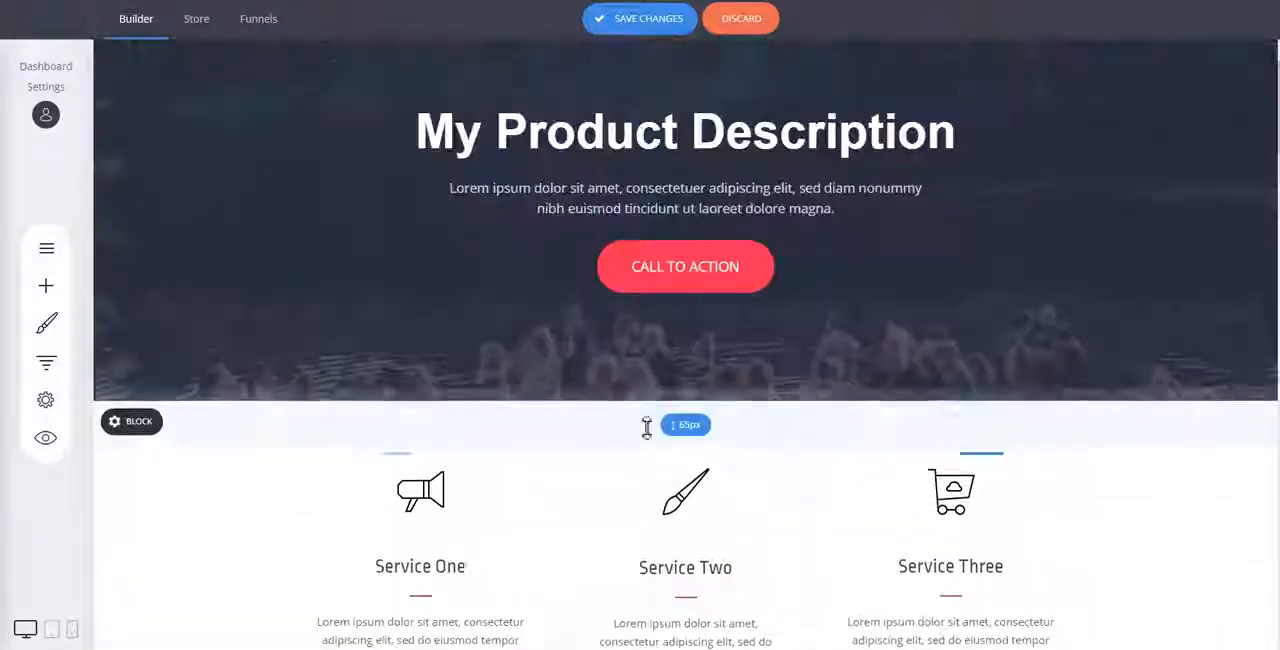
Delete the empty element between "The Quality of Sleep" benefits list and the "High Quality Training" hero.
scroll(426, 434, down, 3)
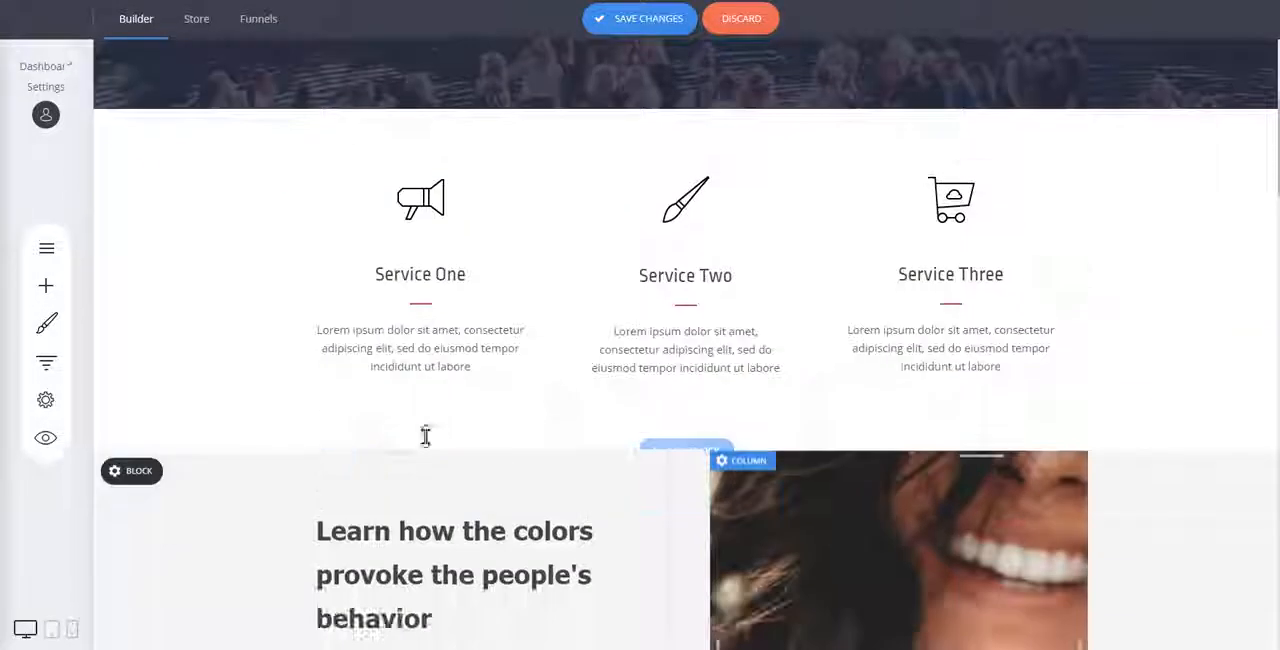
scroll(400, 247, down, 4)
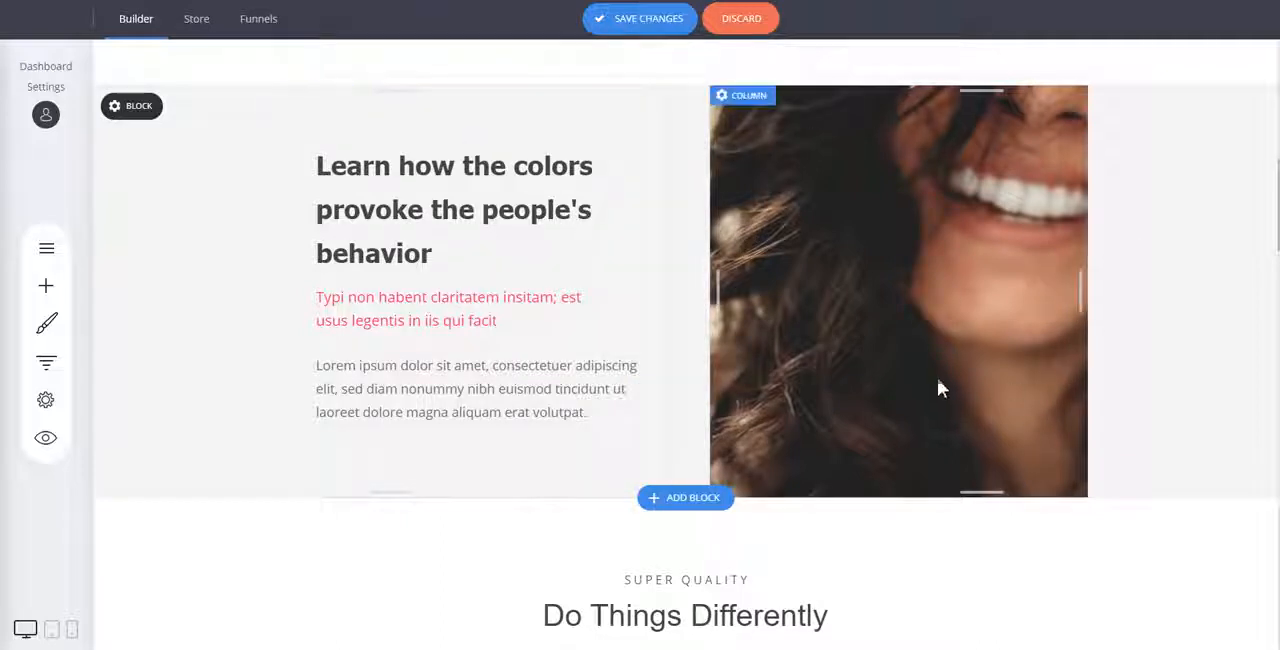
scroll(1015, 330, down, 6)
scroll(1103, 398, down, 4)
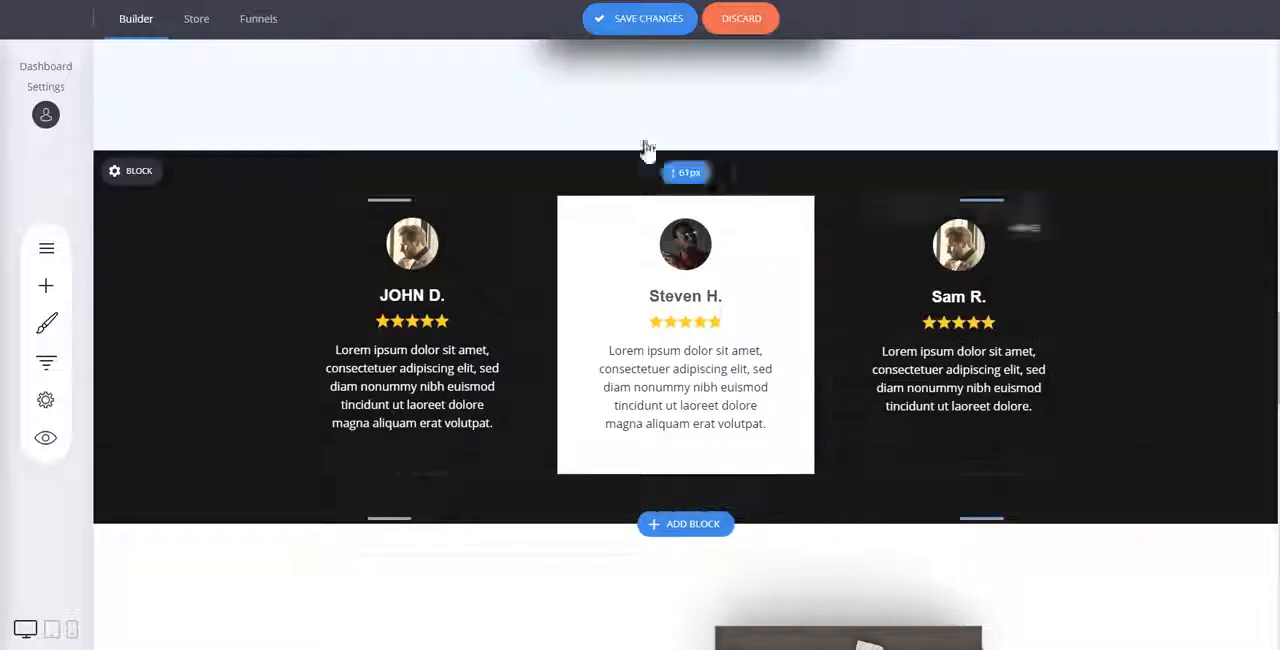
scroll(1140, 360, down, 4)
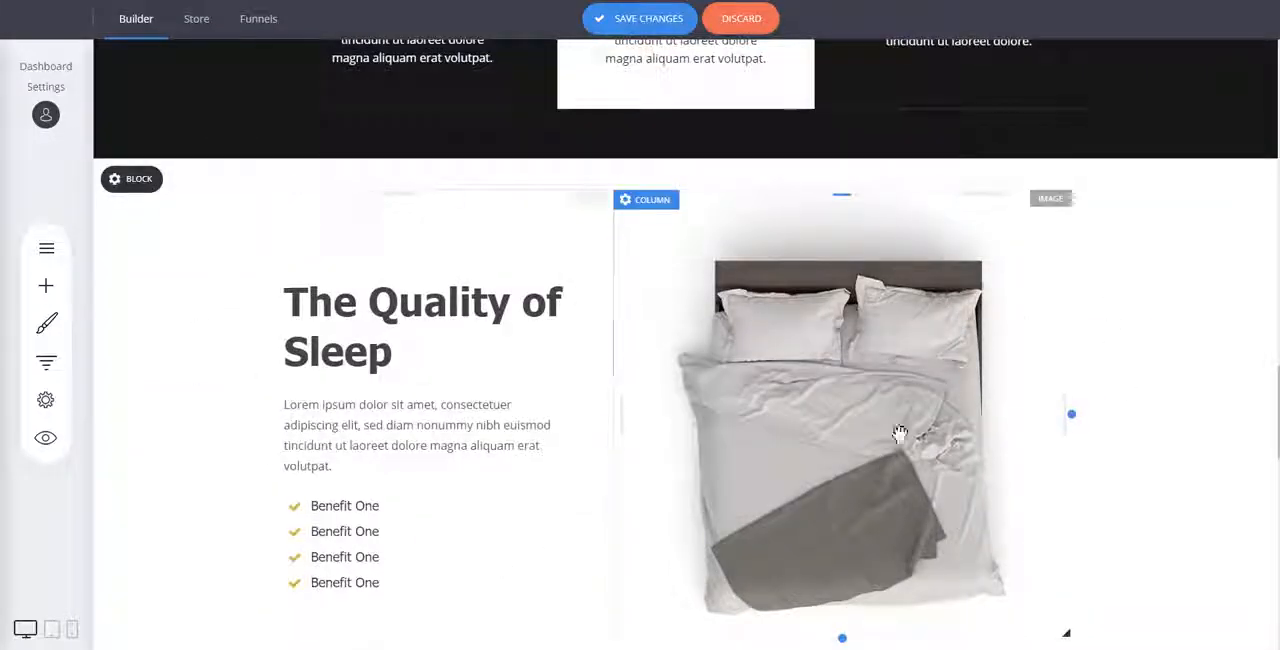
scroll(1057, 309, down, 6)
scroll(650, 405, up, 3)
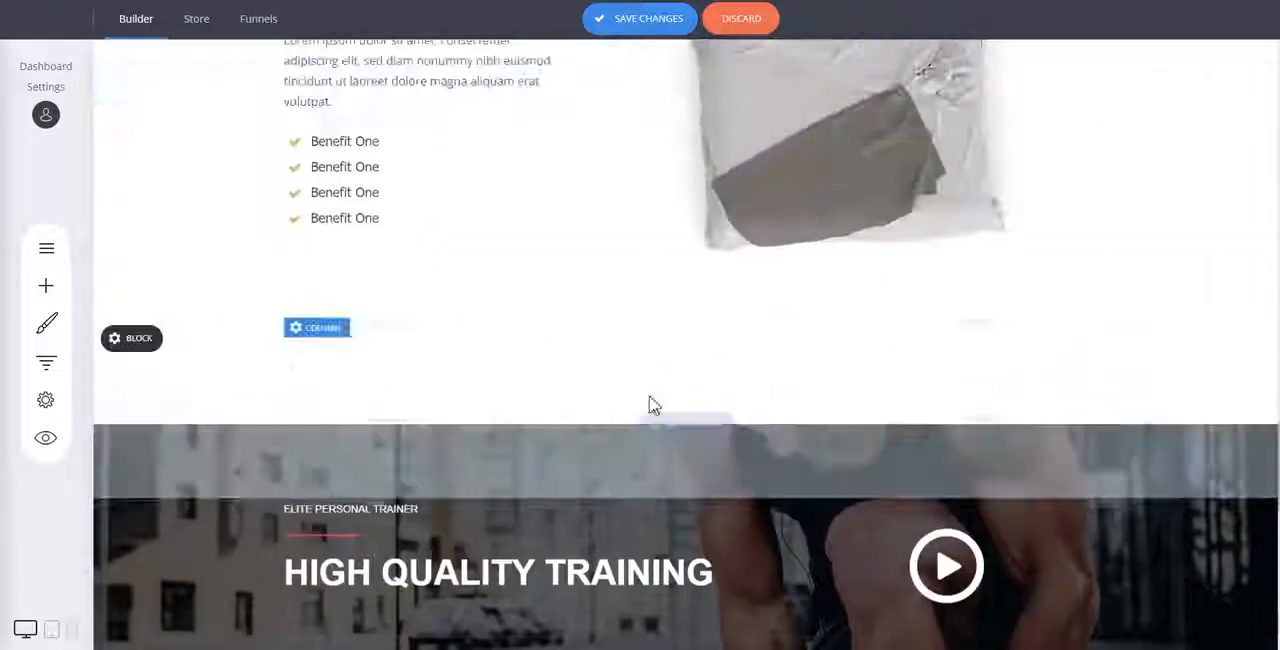
click(300, 337)
click(665, 318)
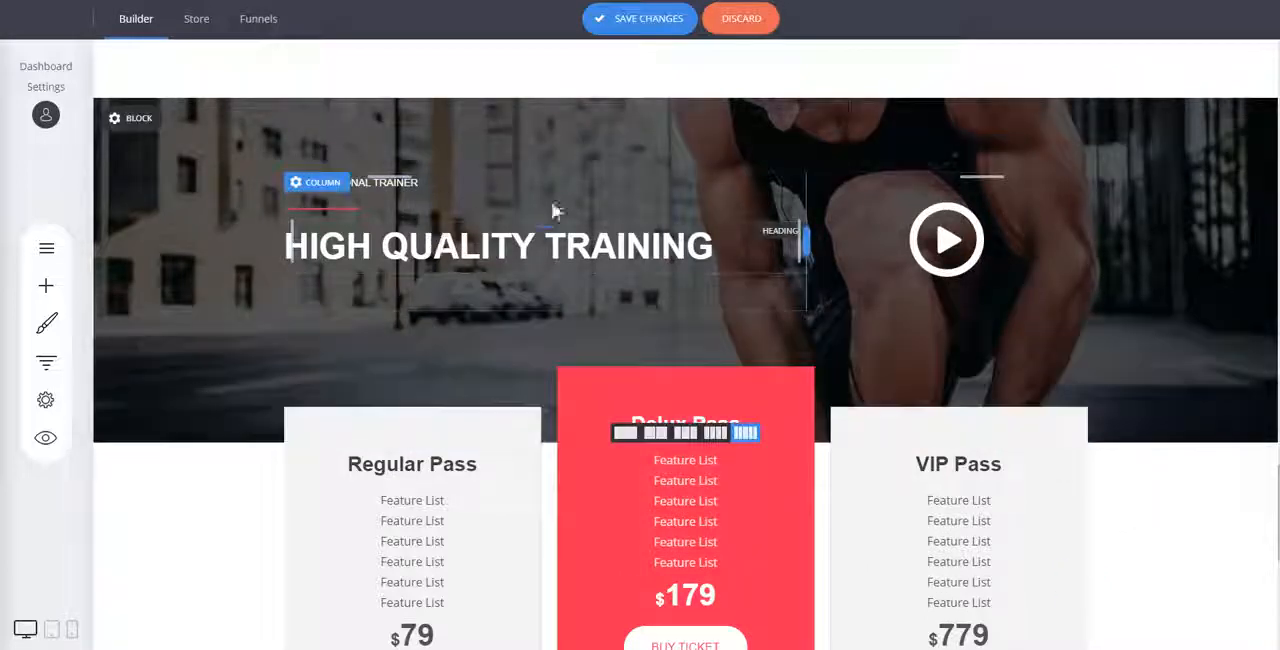
scroll(546, 309, down, 3)
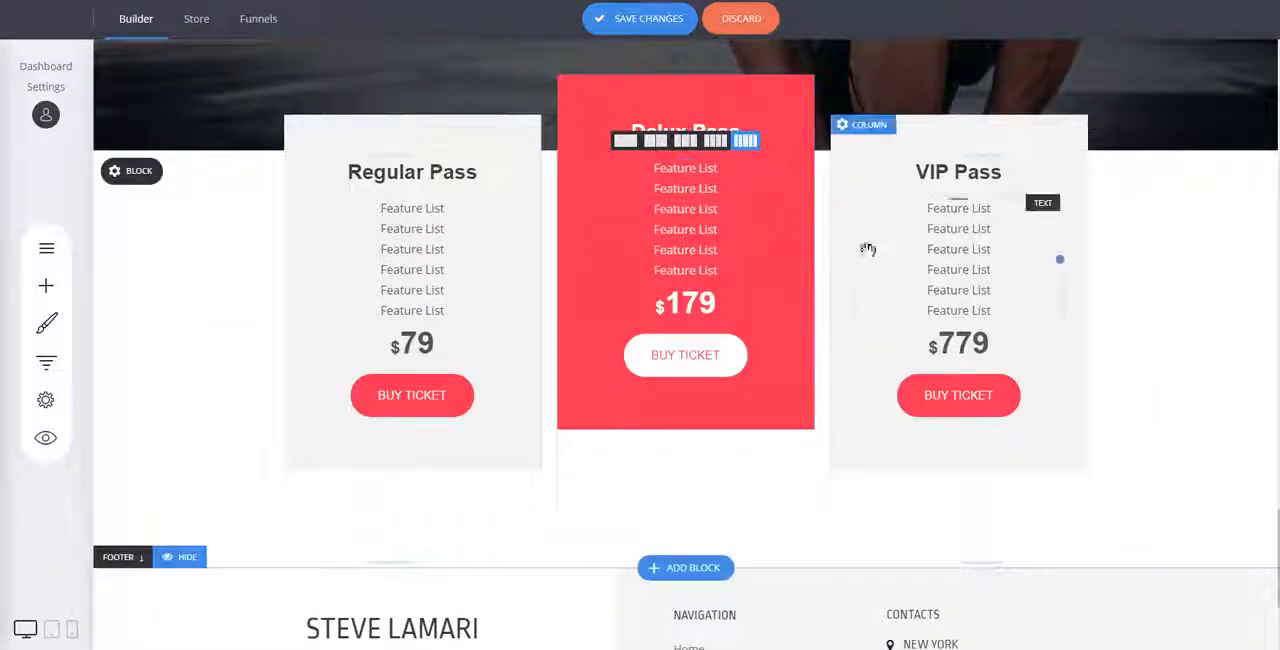
click(686, 568)
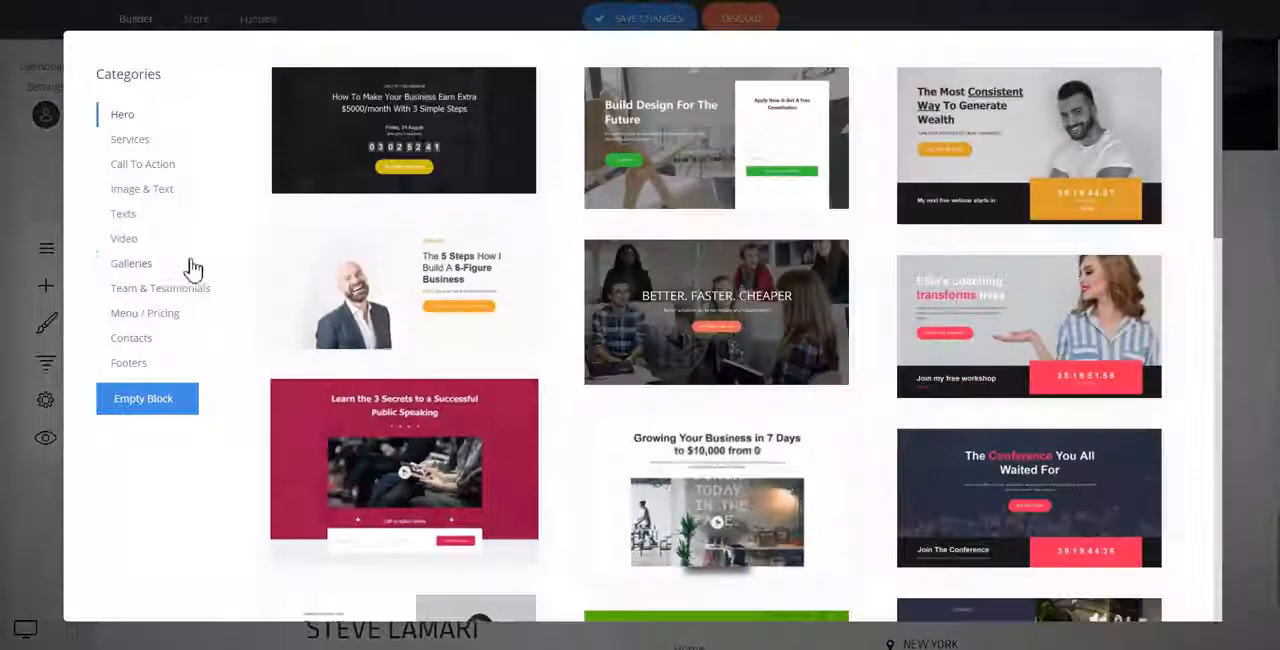
click(145, 190)
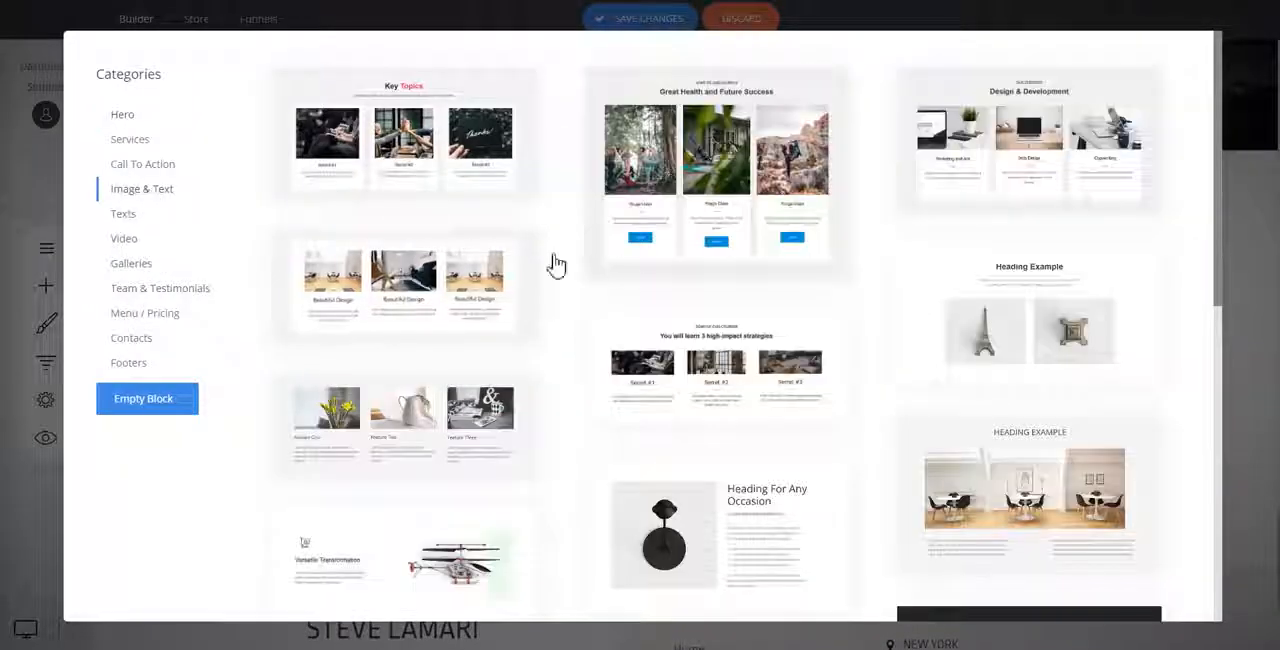
click(1229, 212)
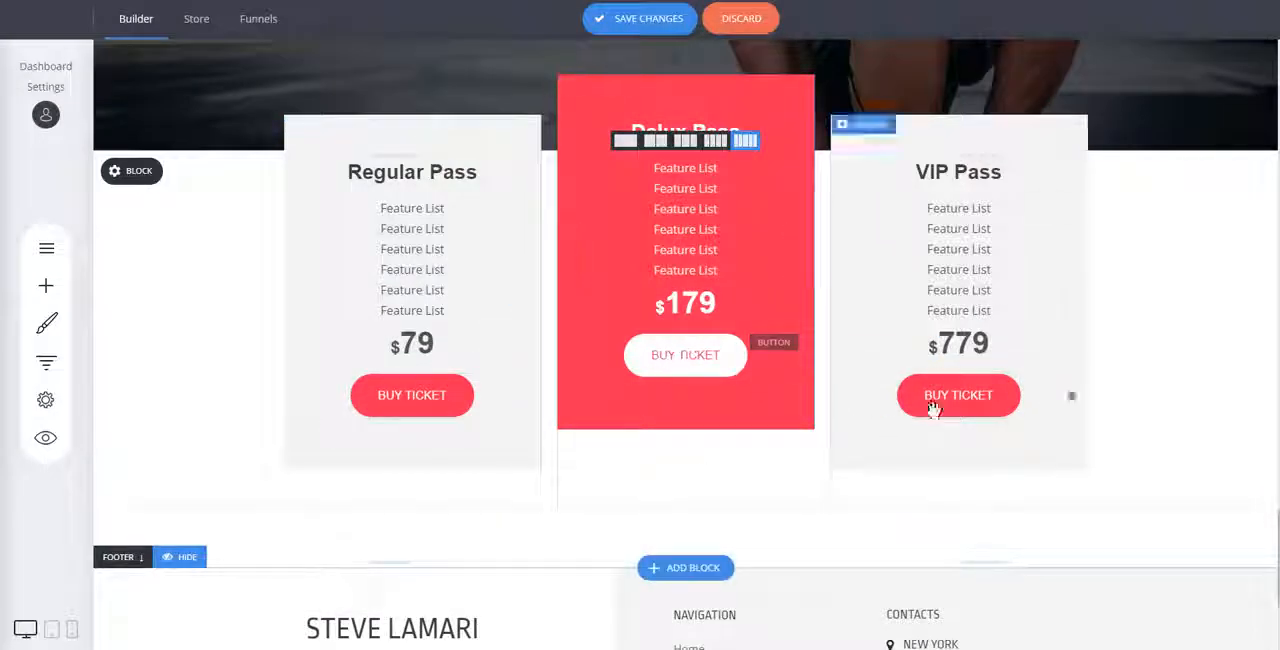
Add "The Course For Public Speaking" Call To Action block between the pricing cards and the footer.
click(676, 567)
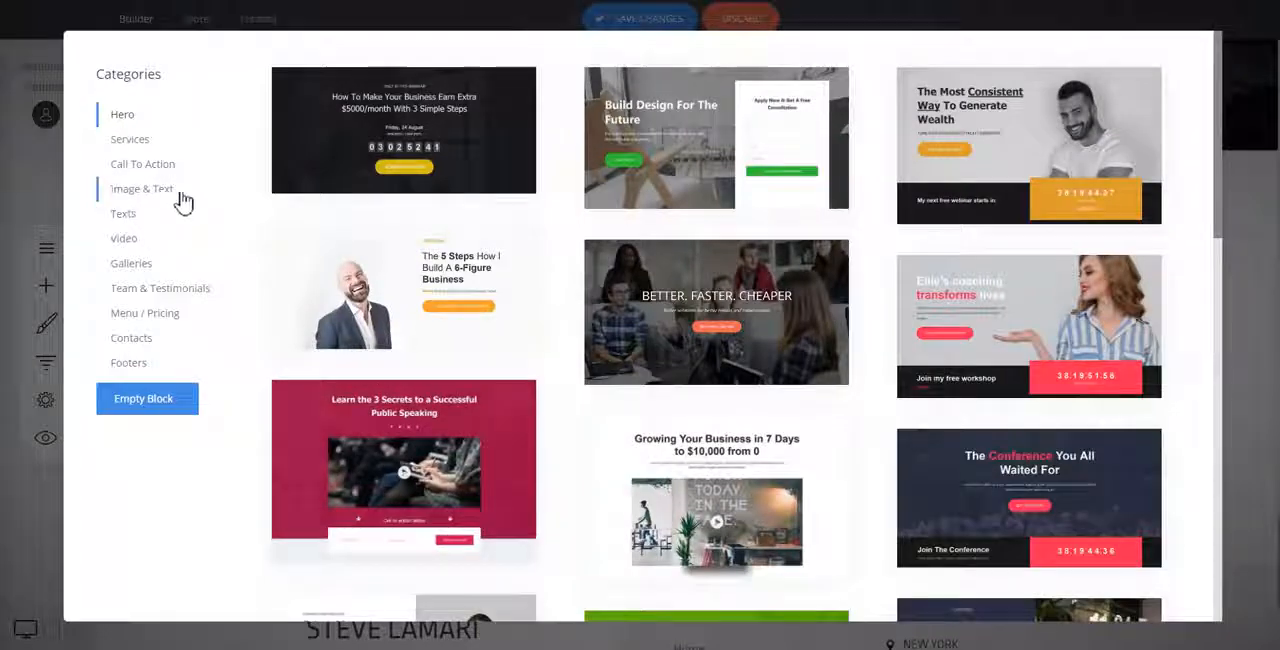
click(153, 168)
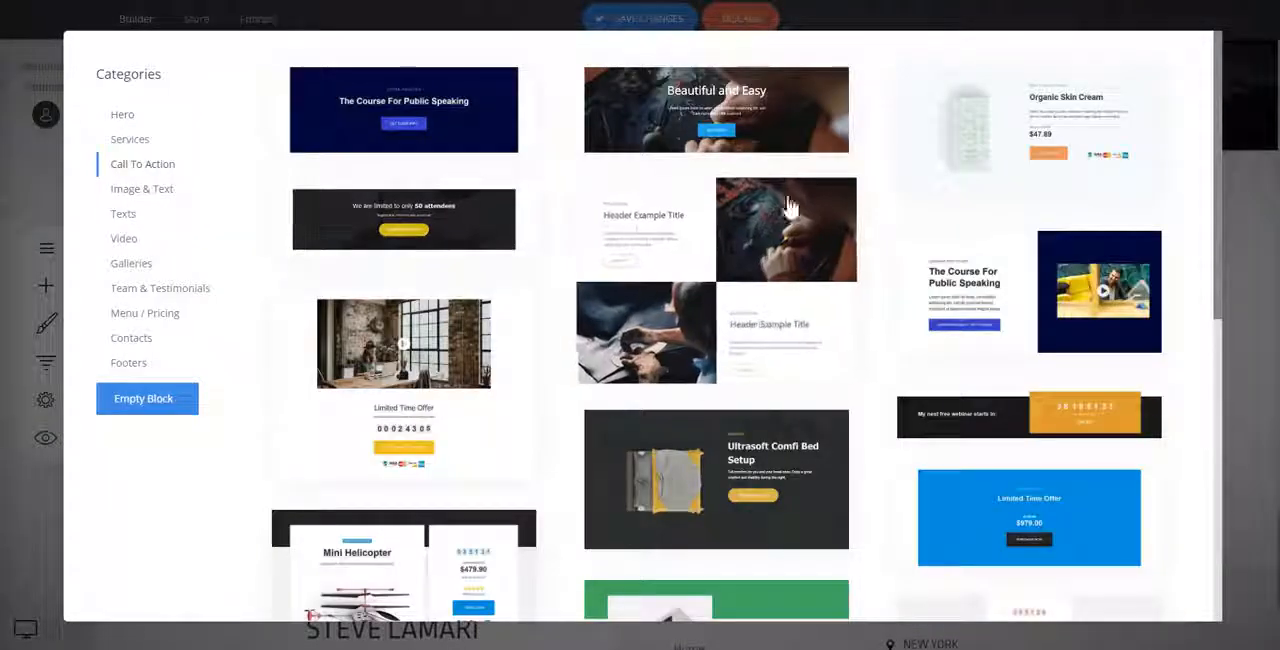
scroll(860, 192, down, 3)
scroll(862, 191, down, 3)
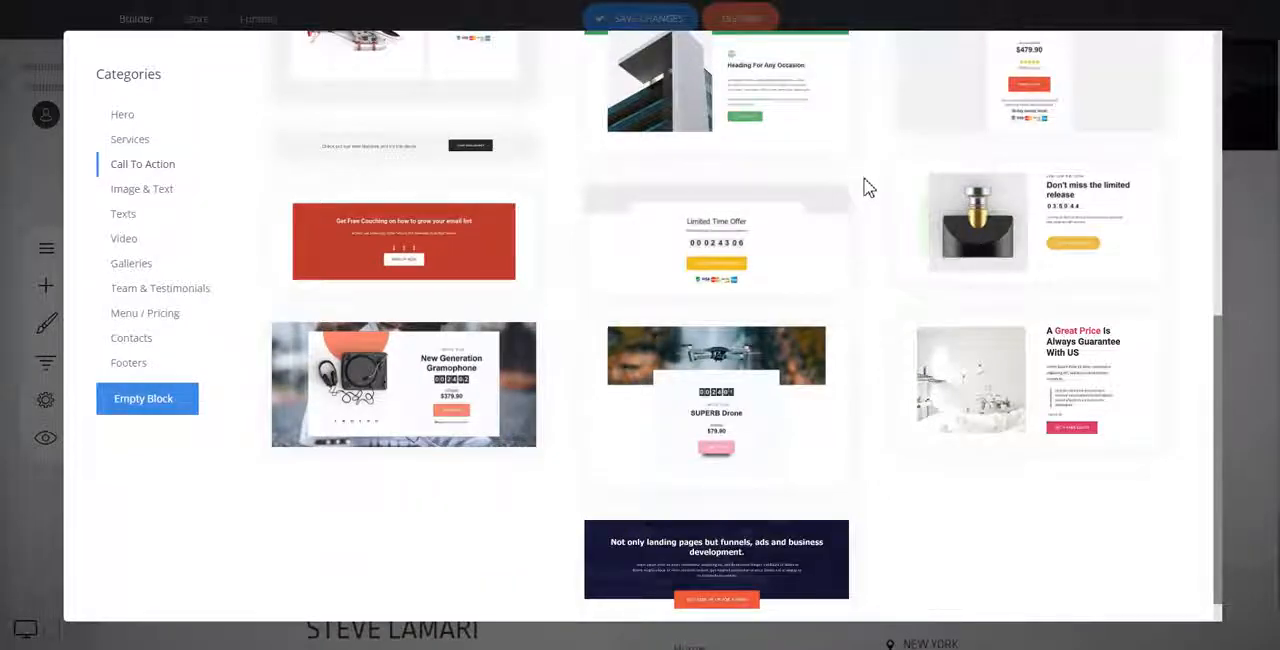
scroll(868, 188, up, 6)
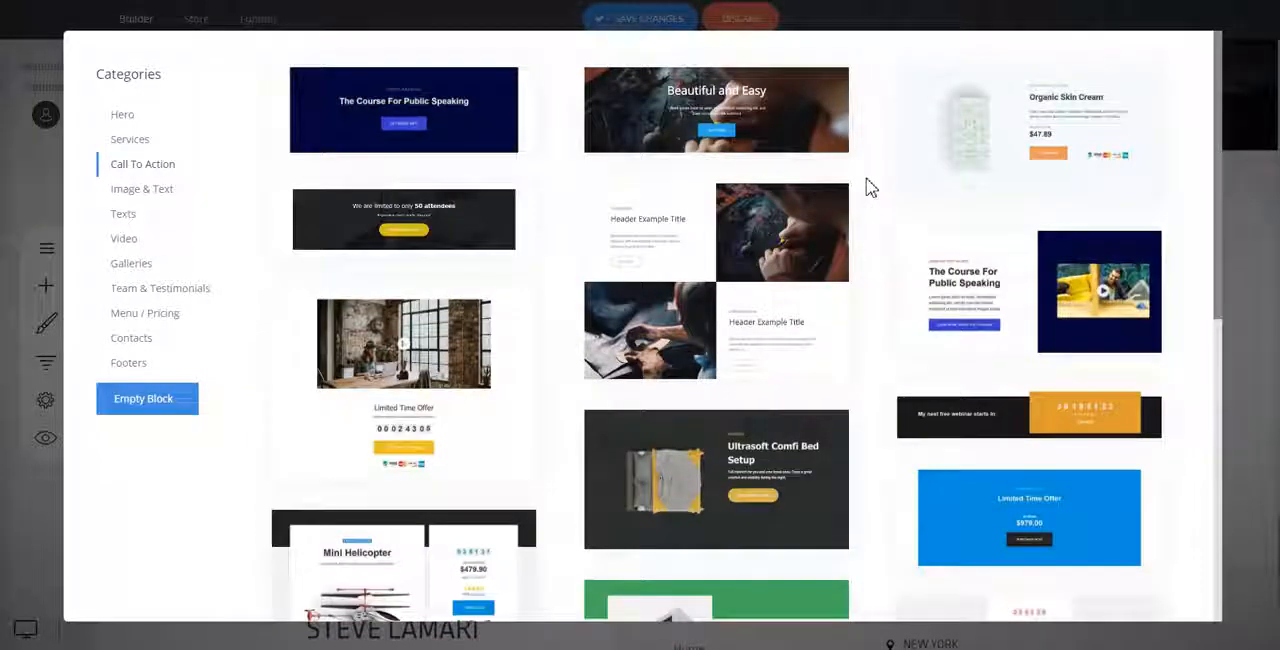
click(470, 140)
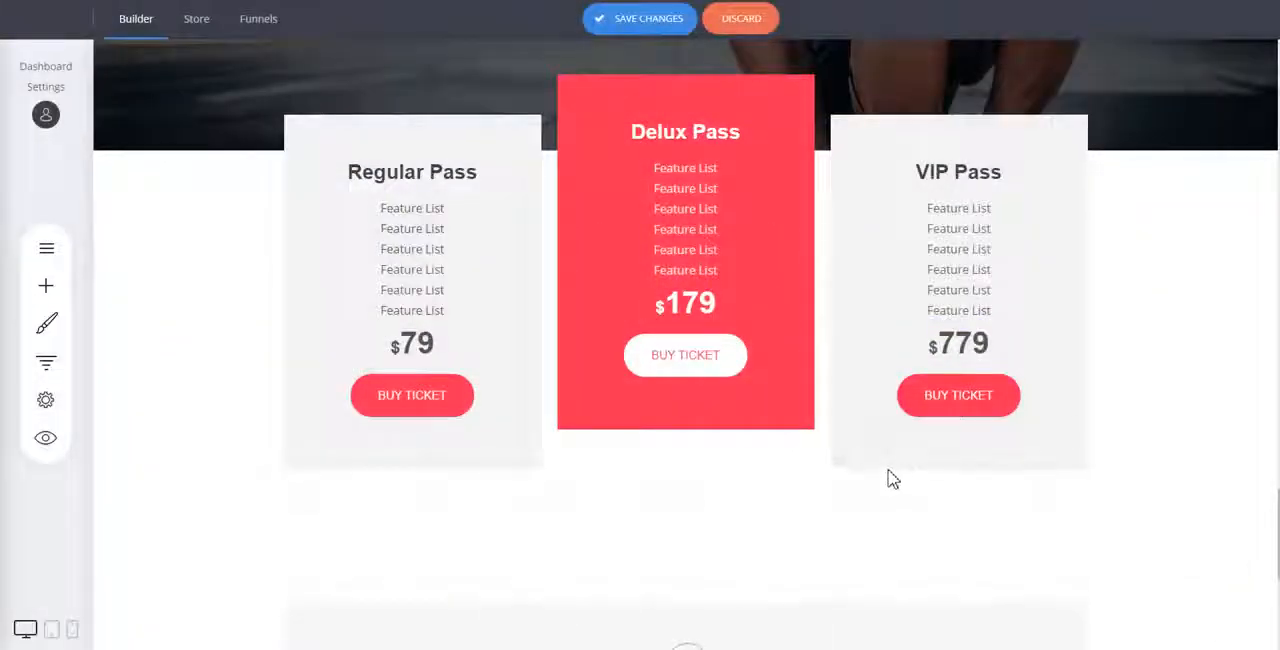
Reduce the empty space above "The Course For Public Speaking" banner and add space between it and the footer.
scroll(737, 415, down, 4)
drag(521, 192, 522, 176)
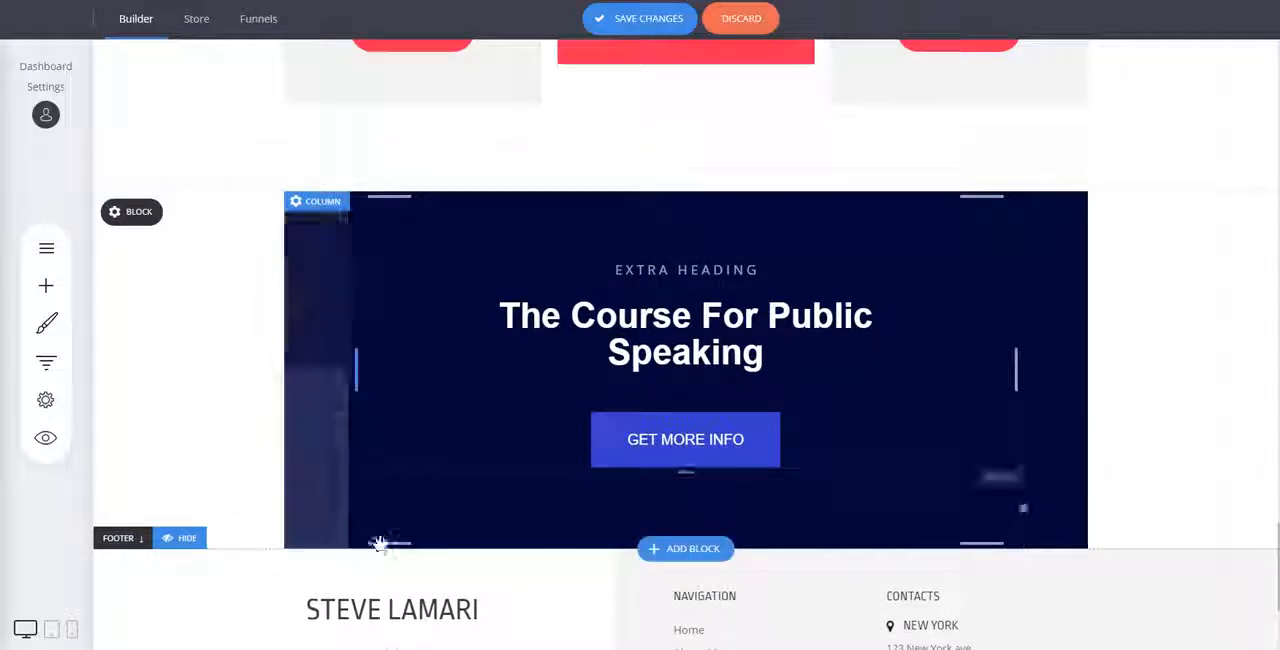
drag(383, 544, 389, 603)
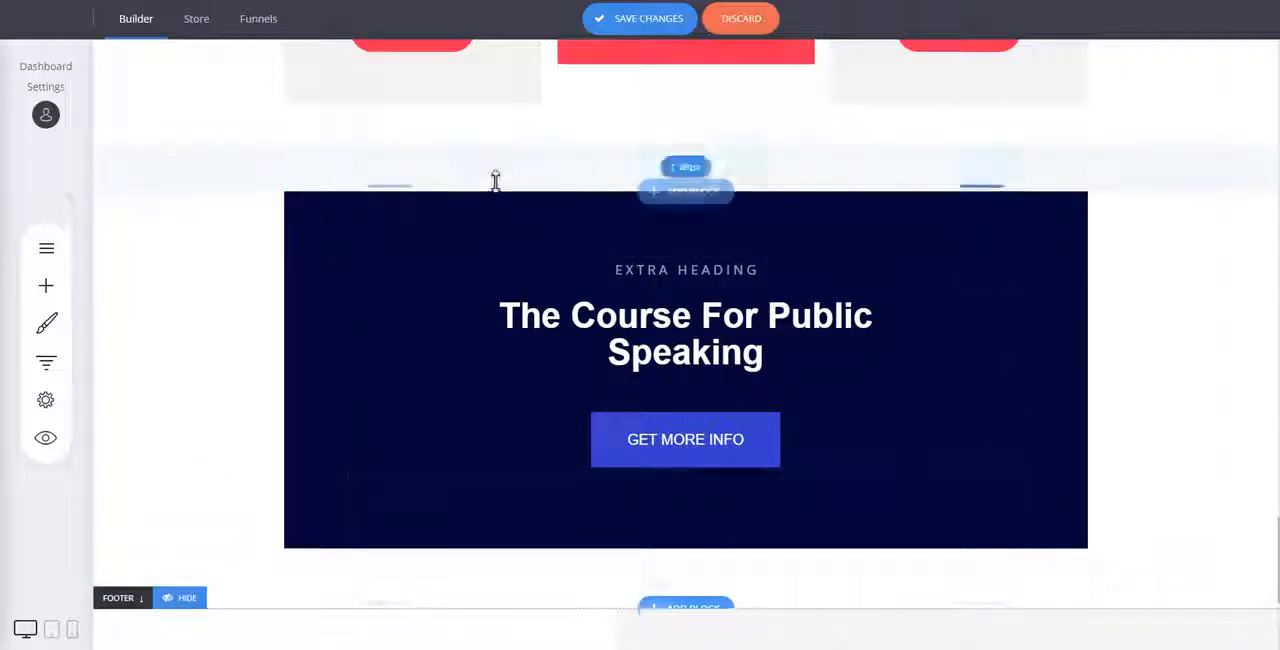
drag(494, 177, 491, 130)
Set the column background of "The Course For Public Speaking" banner to the Regular Pass button's red, FF2D55.
scroll(736, 234, up, 3)
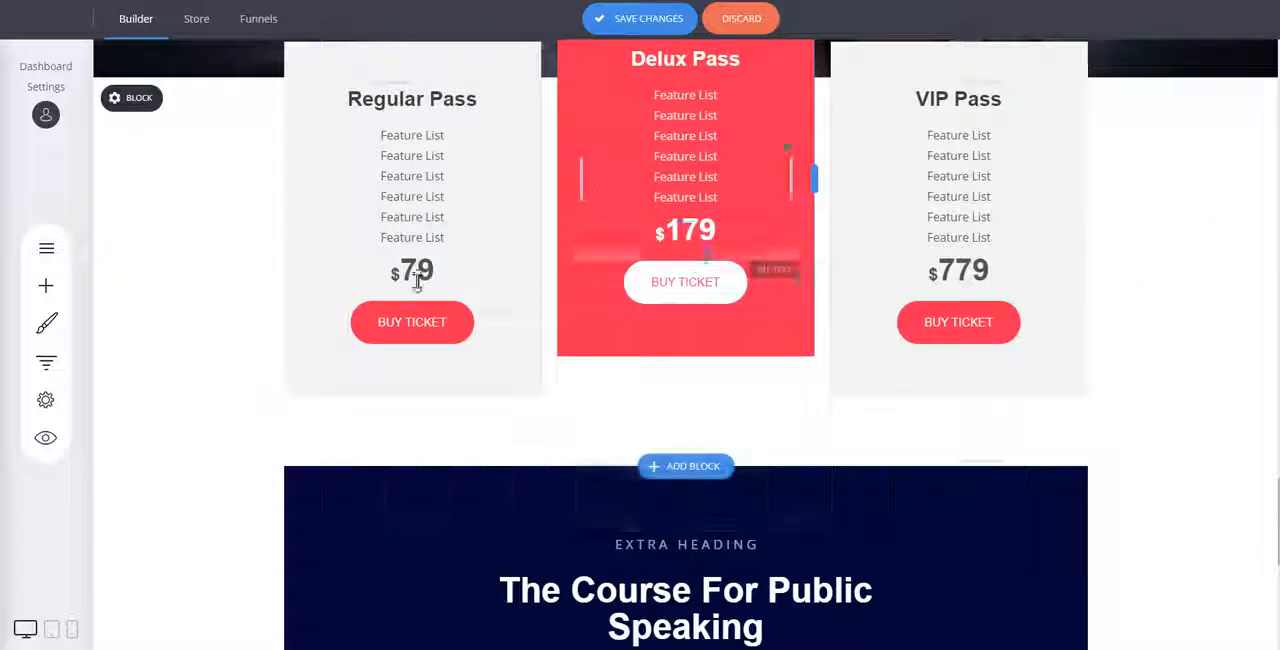
click(385, 318)
click(392, 286)
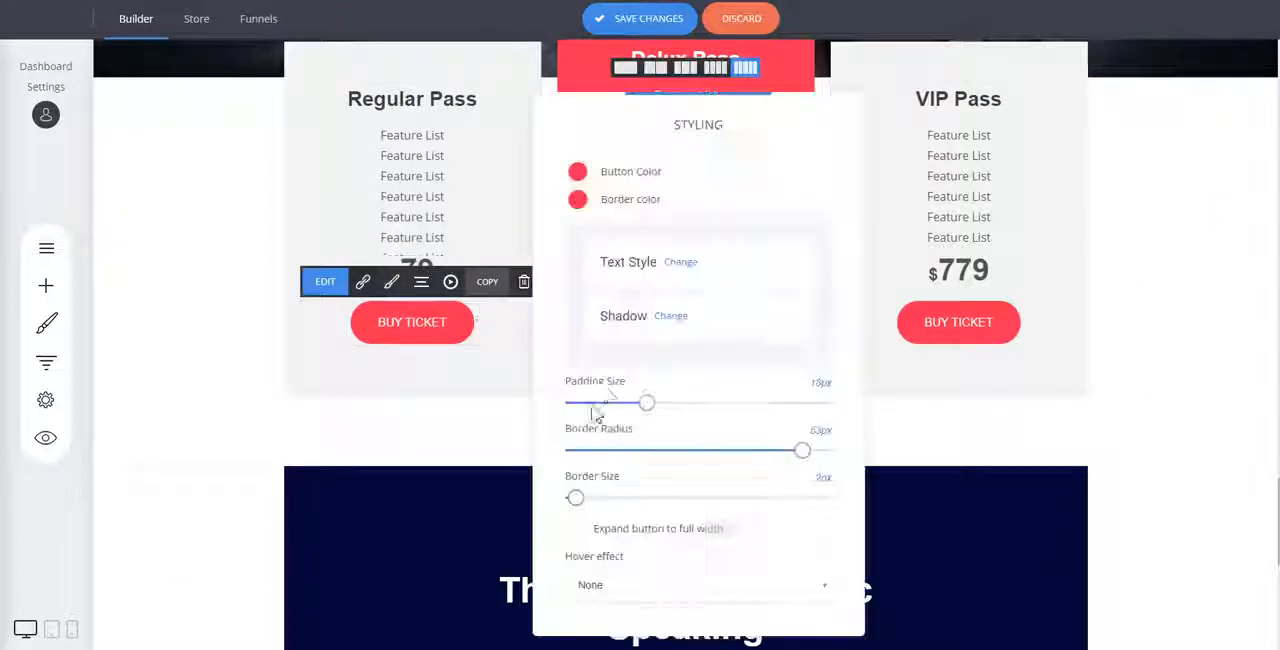
click(578, 176)
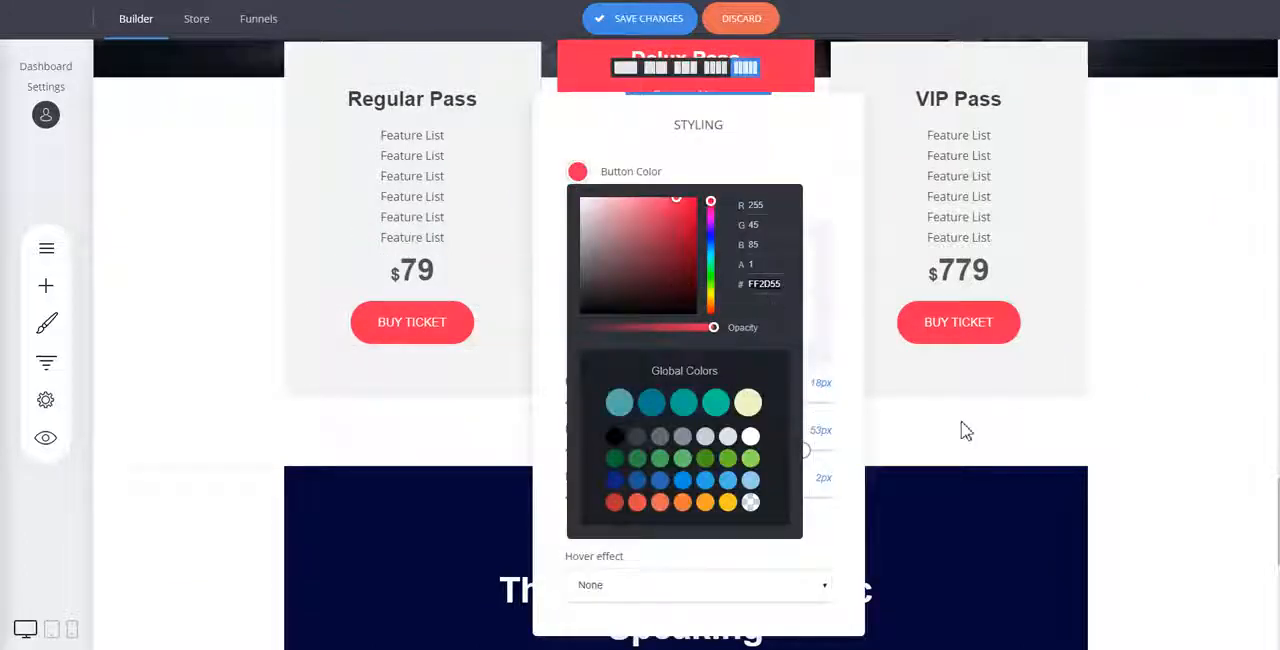
click(965, 430)
scroll(903, 463, down, 3)
click(322, 336)
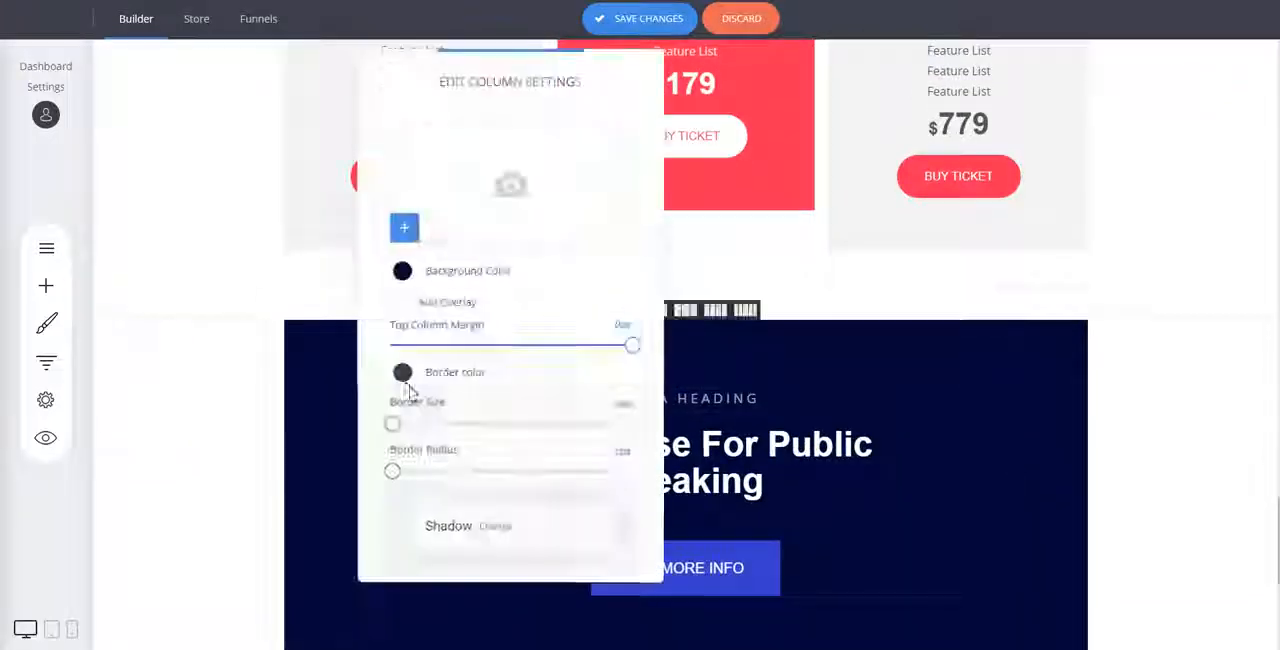
click(402, 271)
click(1172, 434)
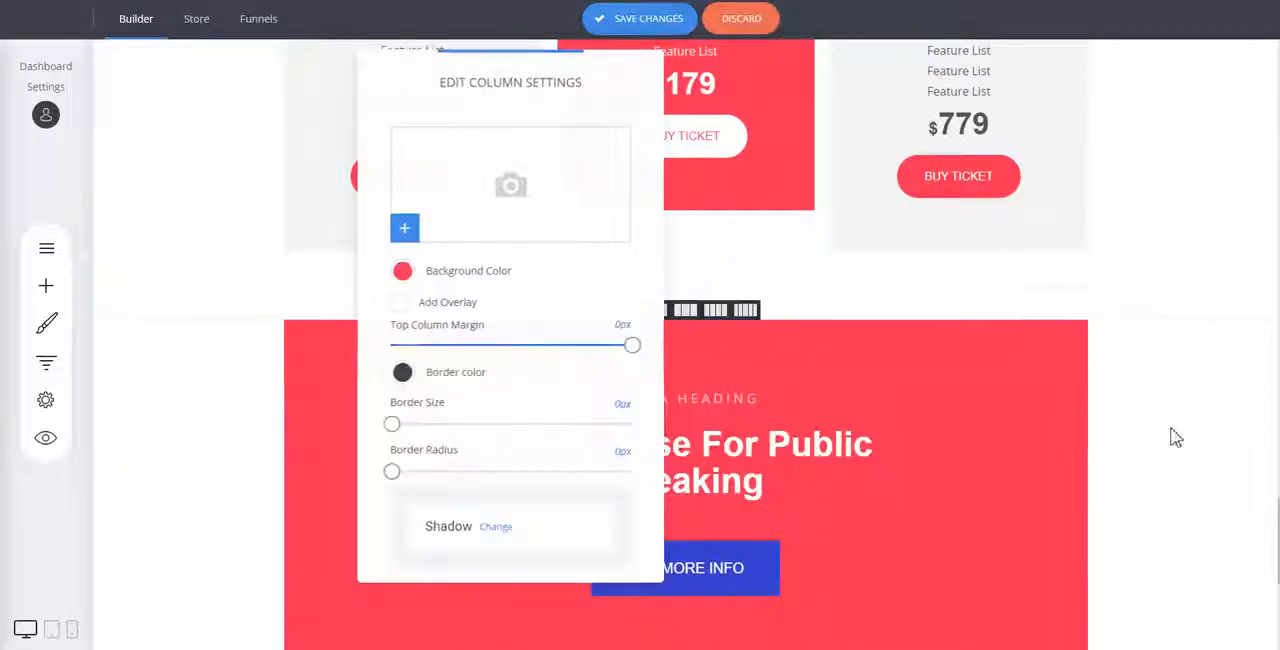
scroll(1177, 420, down, 3)
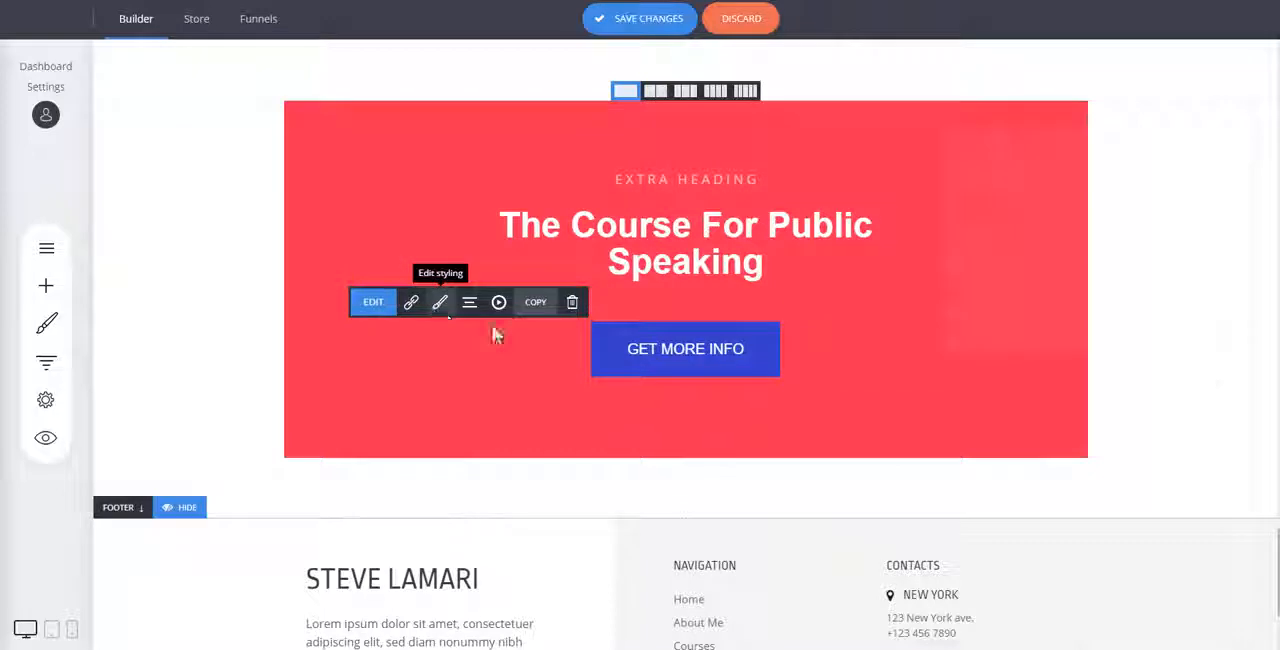
click(440, 302)
click(962, 173)
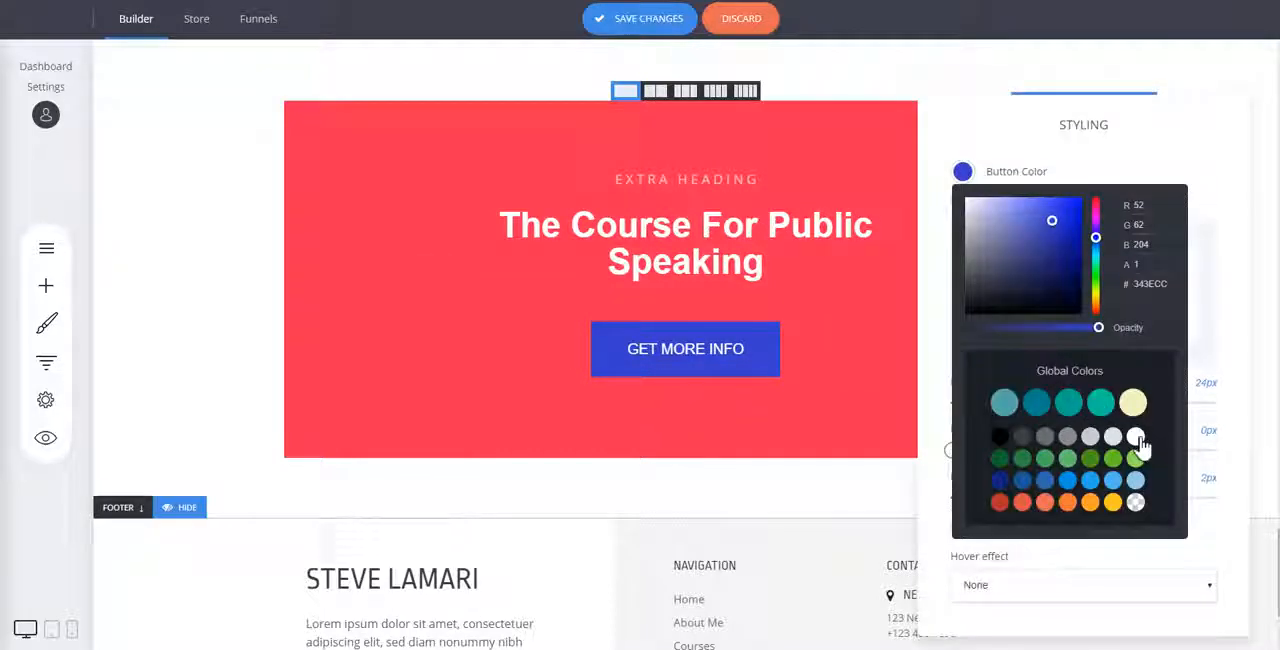
click(755, 362)
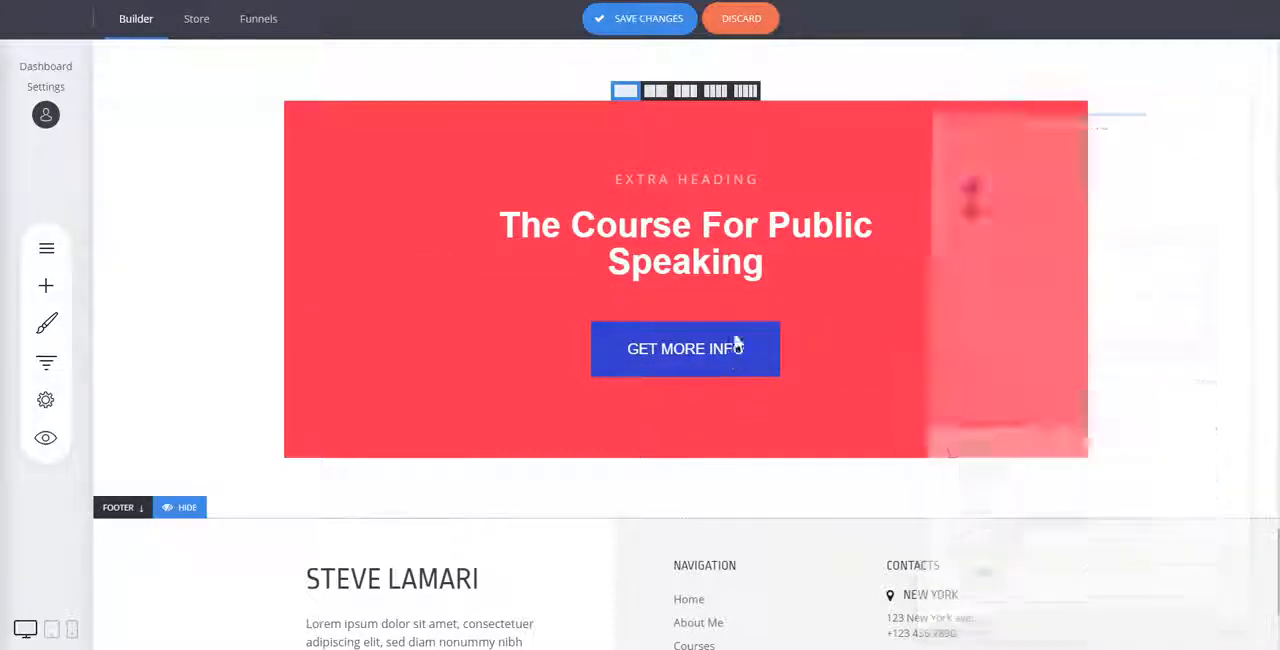
Increase the opacity of the white "EXTRA HEADING" text in the red banner and save the page changes.
click(731, 182)
click(581, 152)
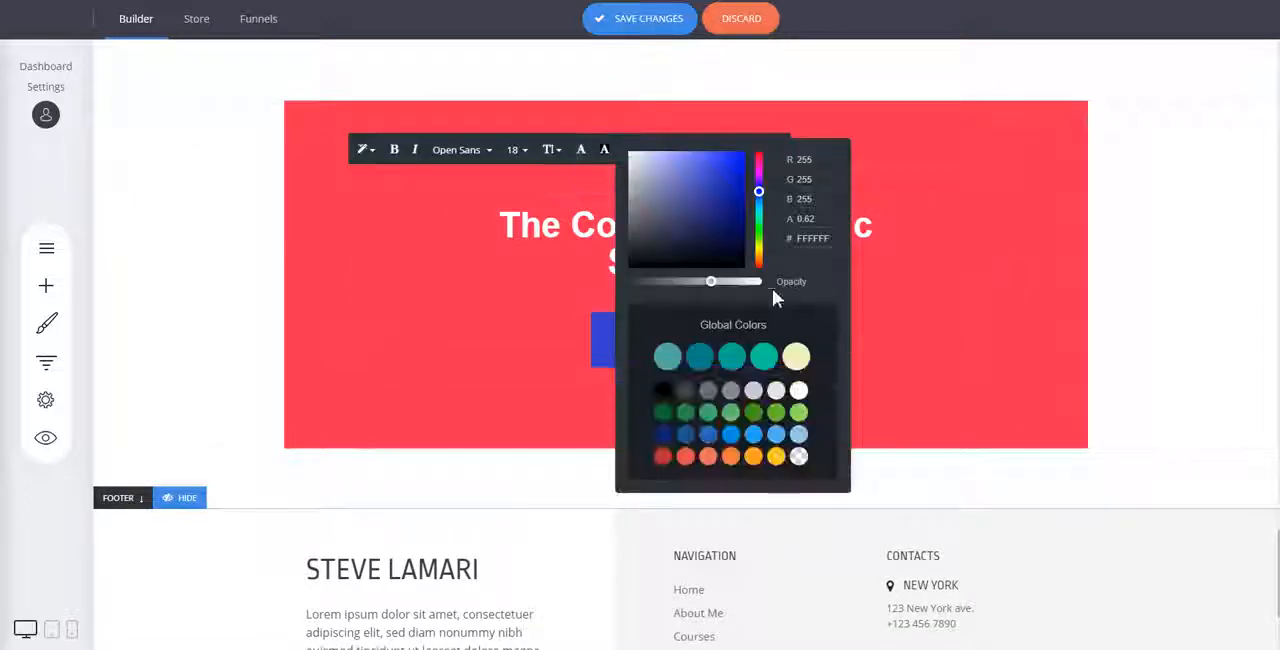
click(1040, 244)
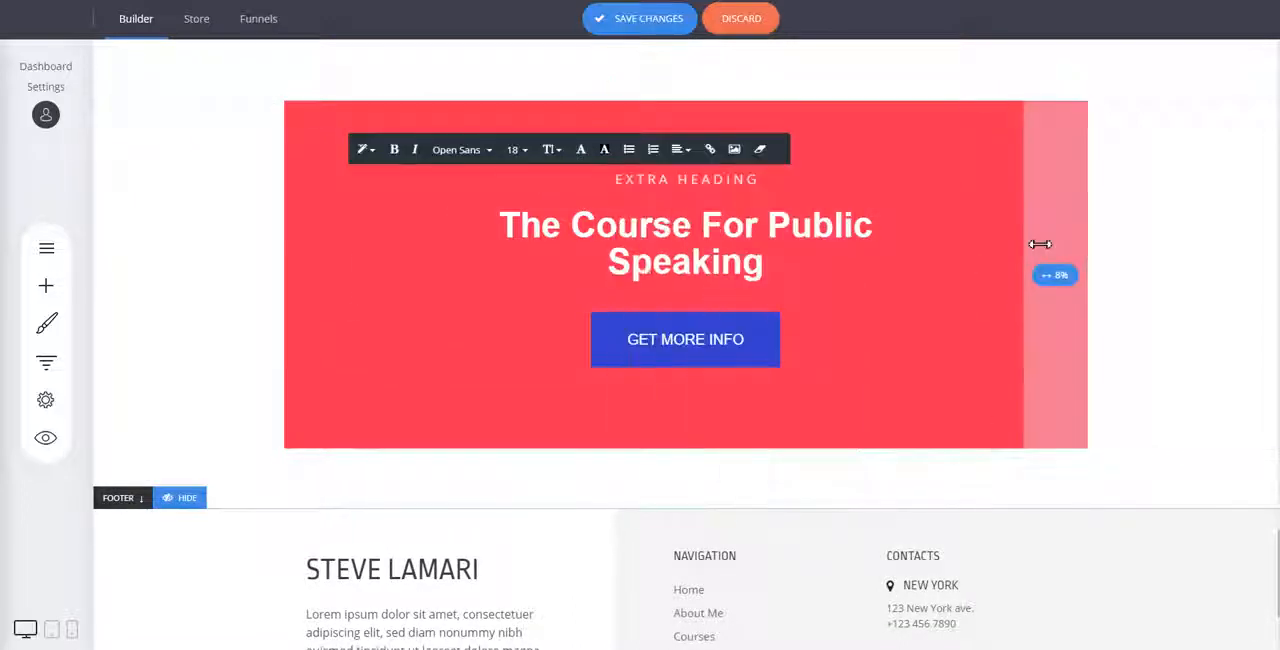
scroll(1111, 286, up, 2)
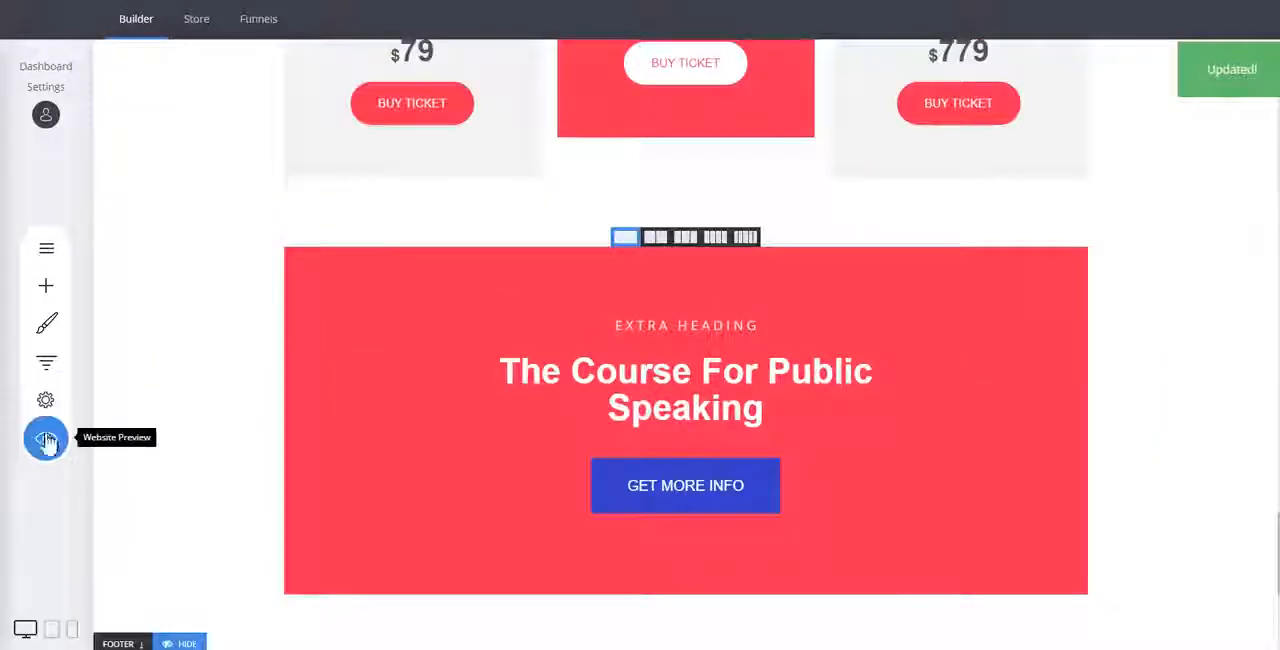
Preview the page from the hero through the "Do Things Differently" section and briefly test that section's video playback.
click(45, 437)
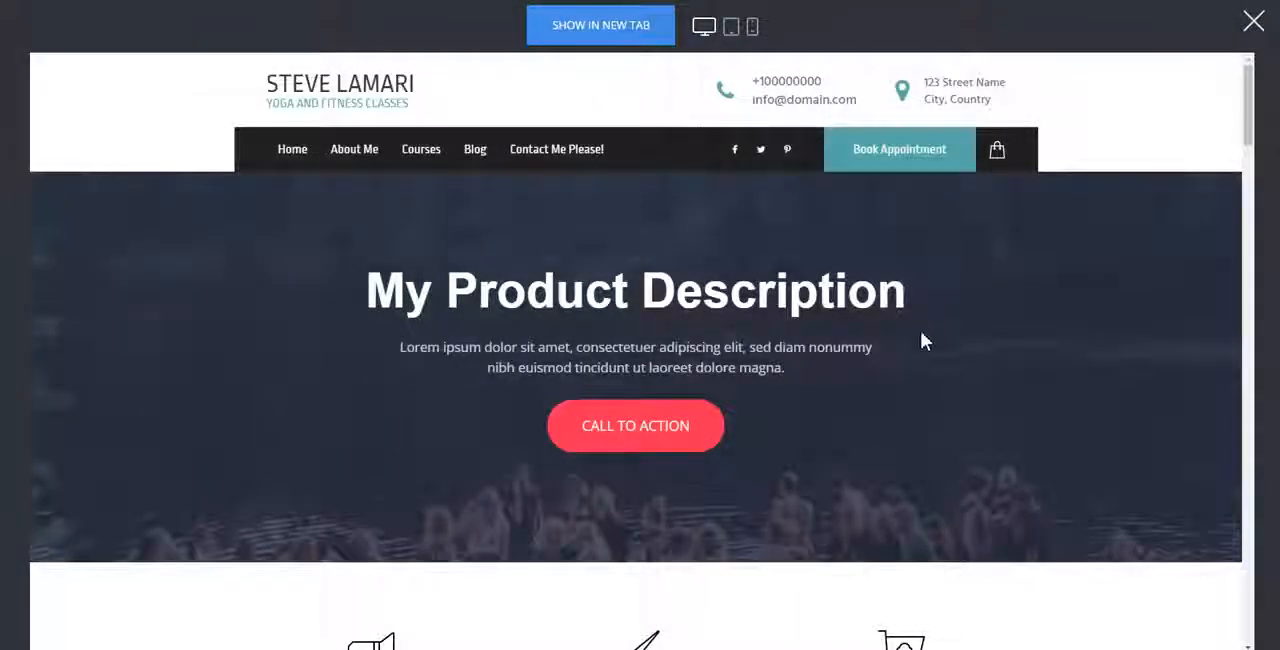
scroll(783, 309, down, 2)
scroll(706, 237, down, 2)
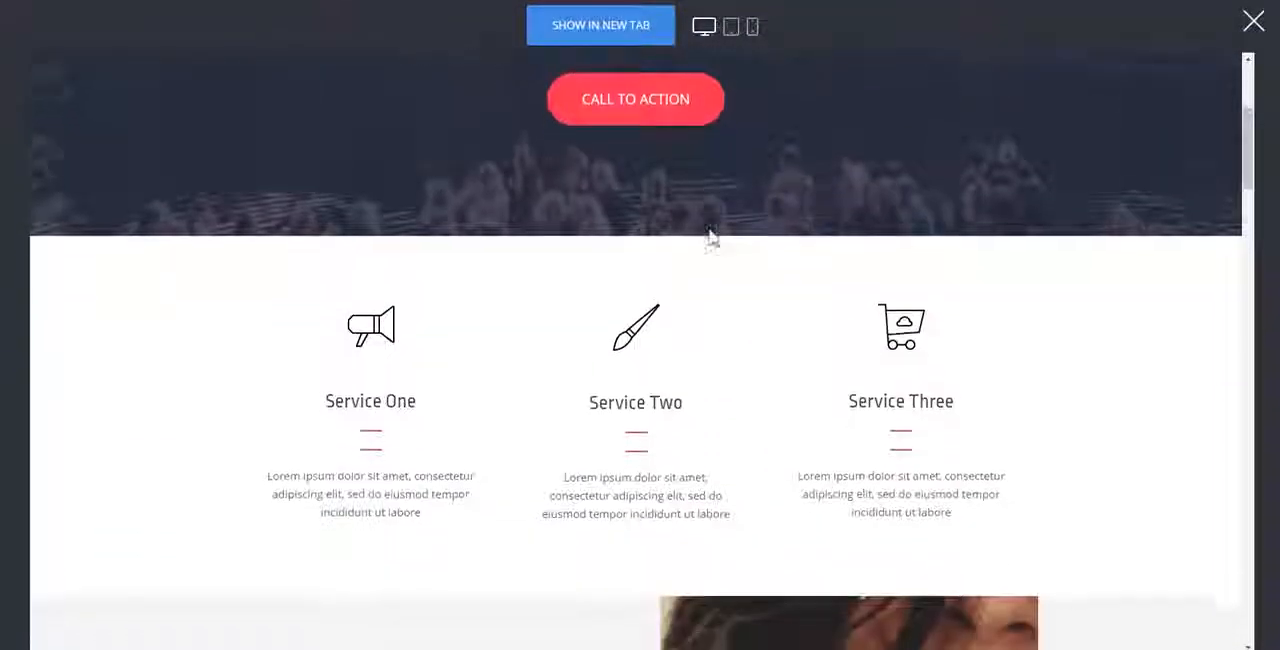
scroll(710, 237, down, 2)
scroll(829, 243, down, 4)
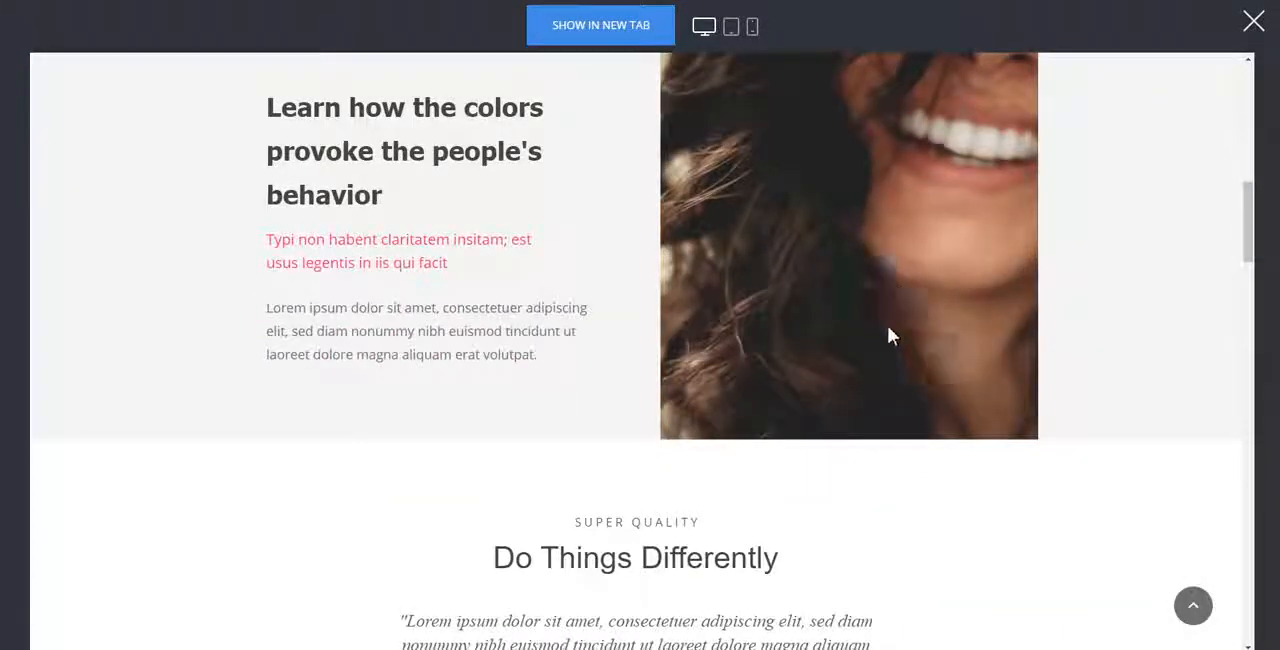
scroll(889, 335, down, 3)
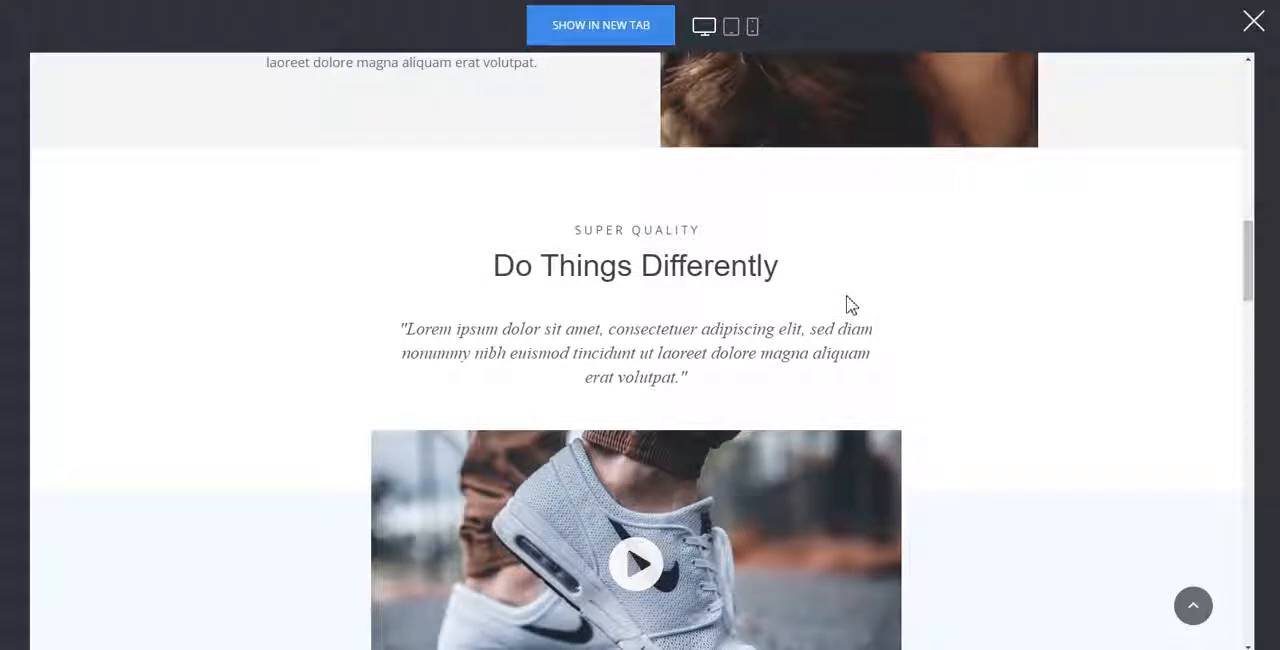
scroll(846, 305, down, 1)
click(638, 492)
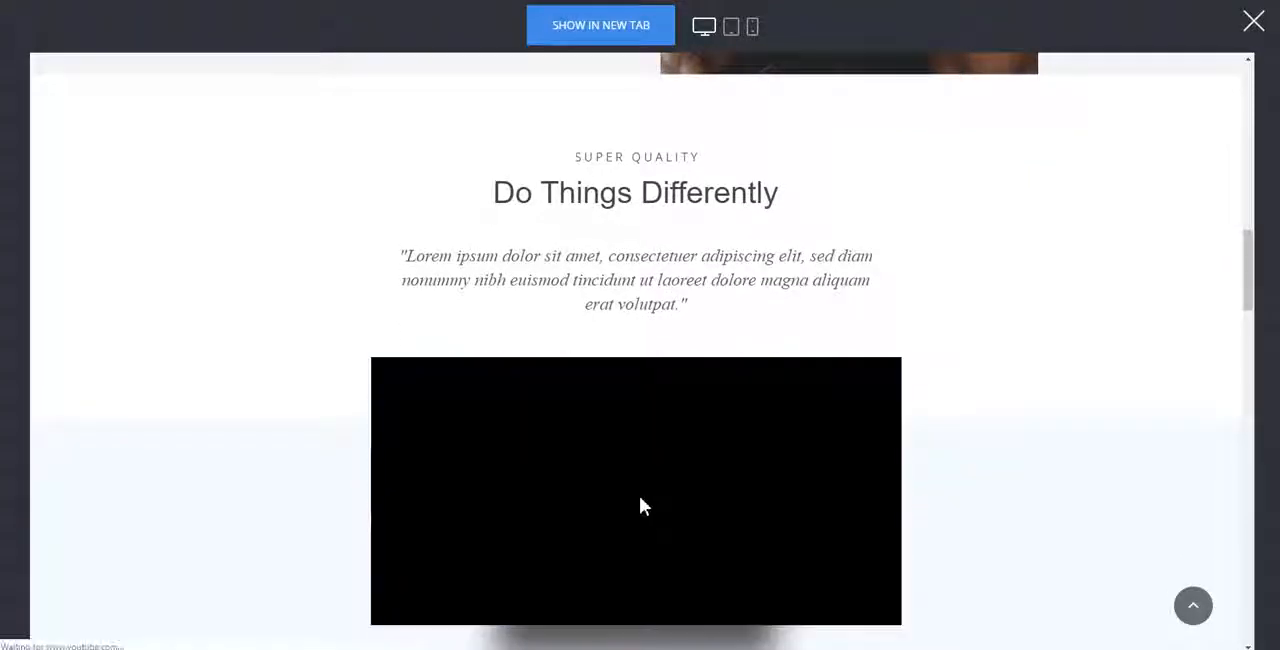
click(397, 611)
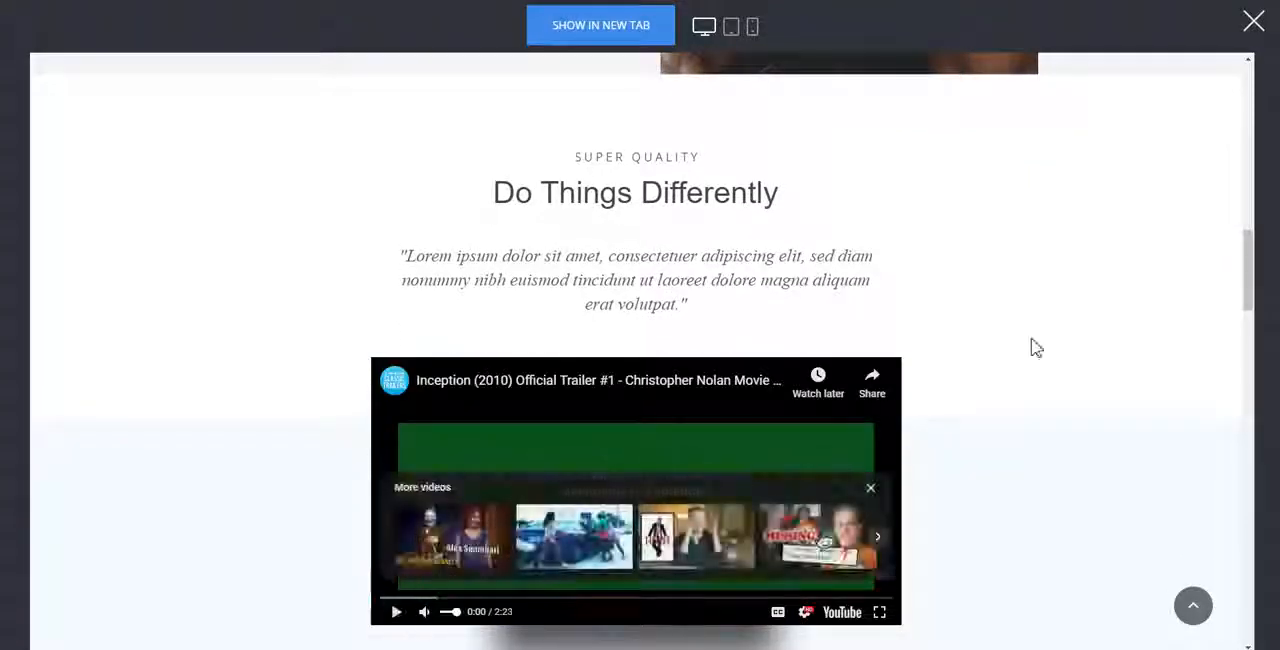
Review the rest of the preview from the testimonials to the red call-to-action banner and return to the page's beginning.
scroll(1000, 355, down, 6)
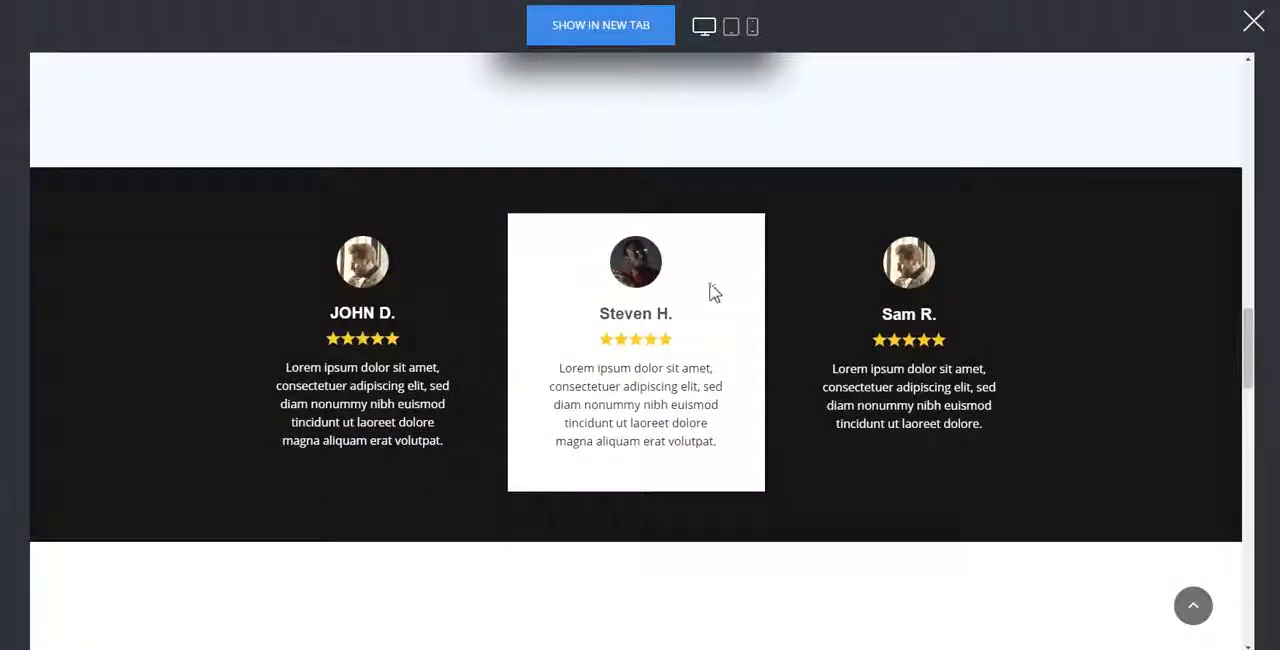
scroll(715, 292, down, 5)
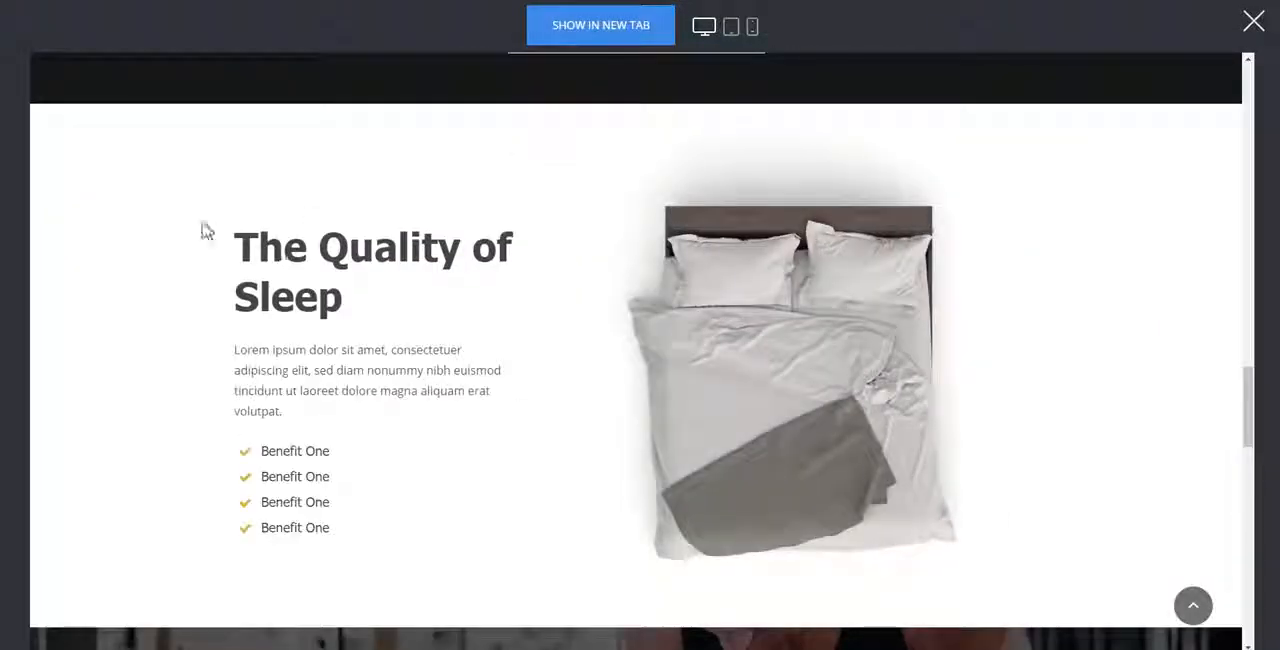
scroll(765, 251, down, 4)
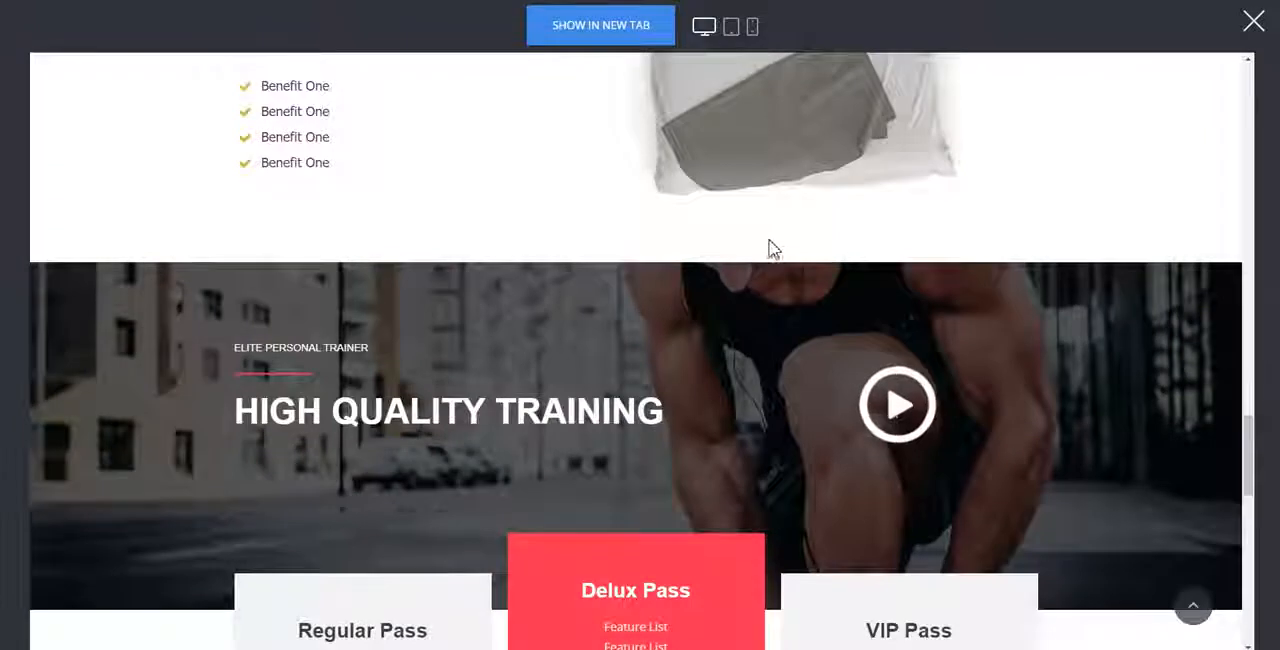
scroll(830, 240, down, 2)
scroll(349, 249, down, 2)
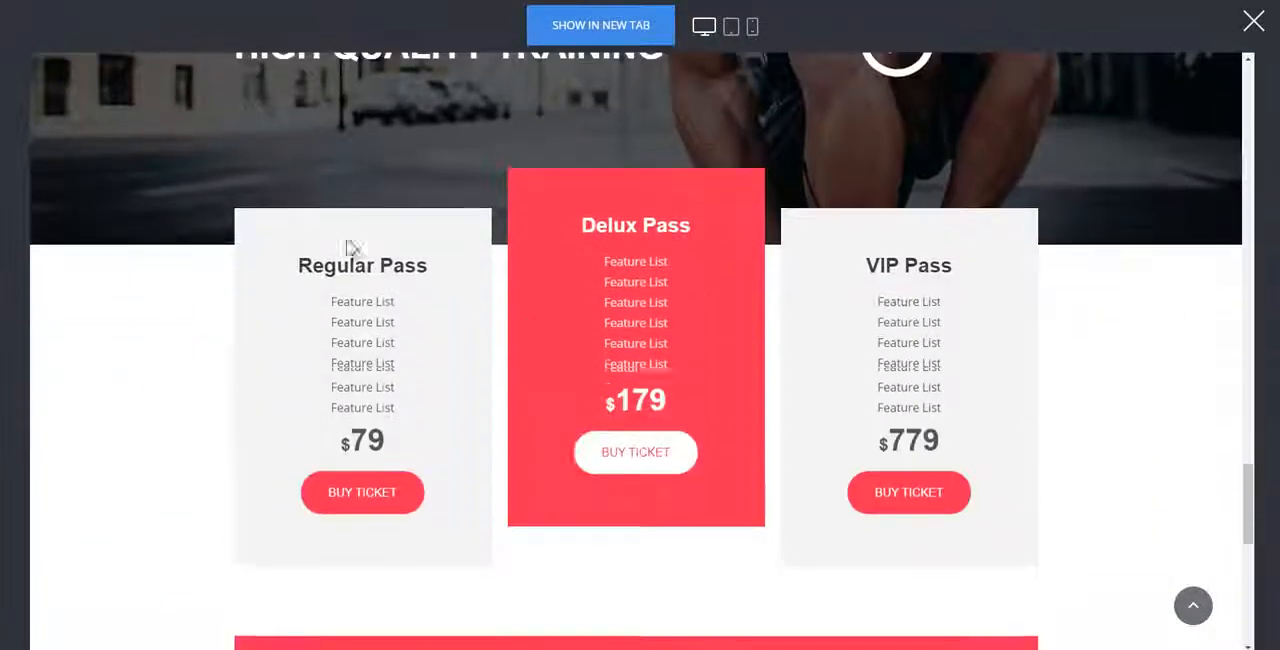
scroll(471, 337, down, 3)
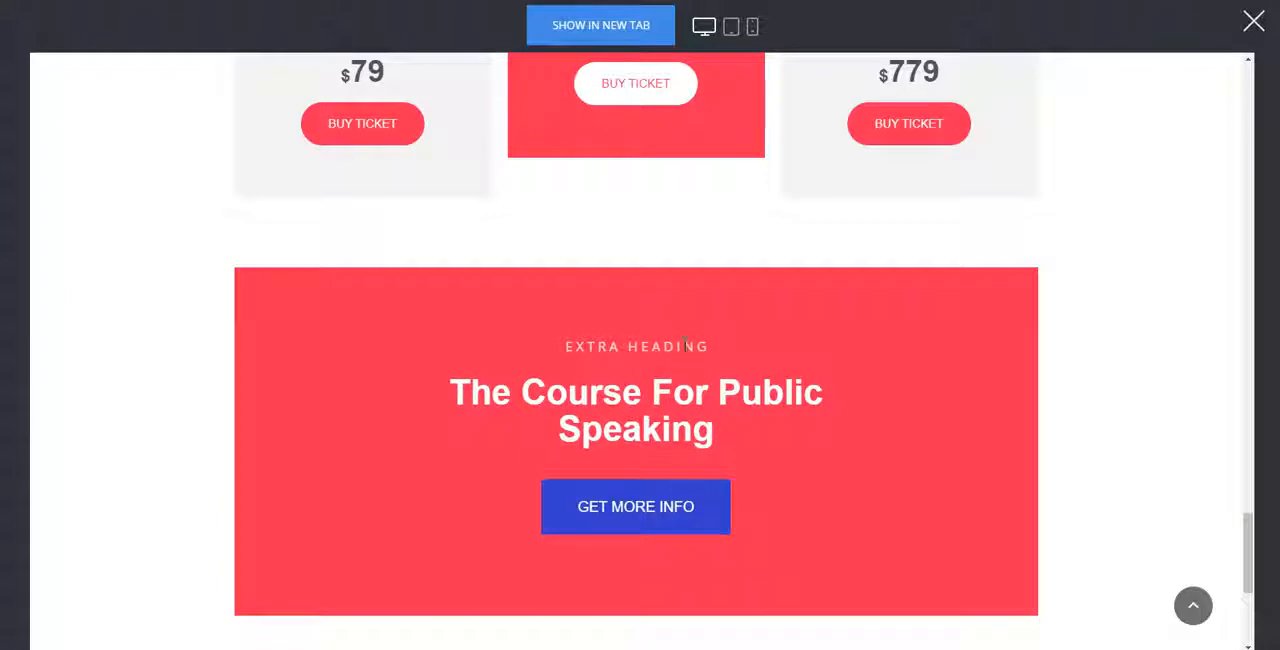
scroll(890, 232, down, 3)
scroll(917, 223, up, 7)
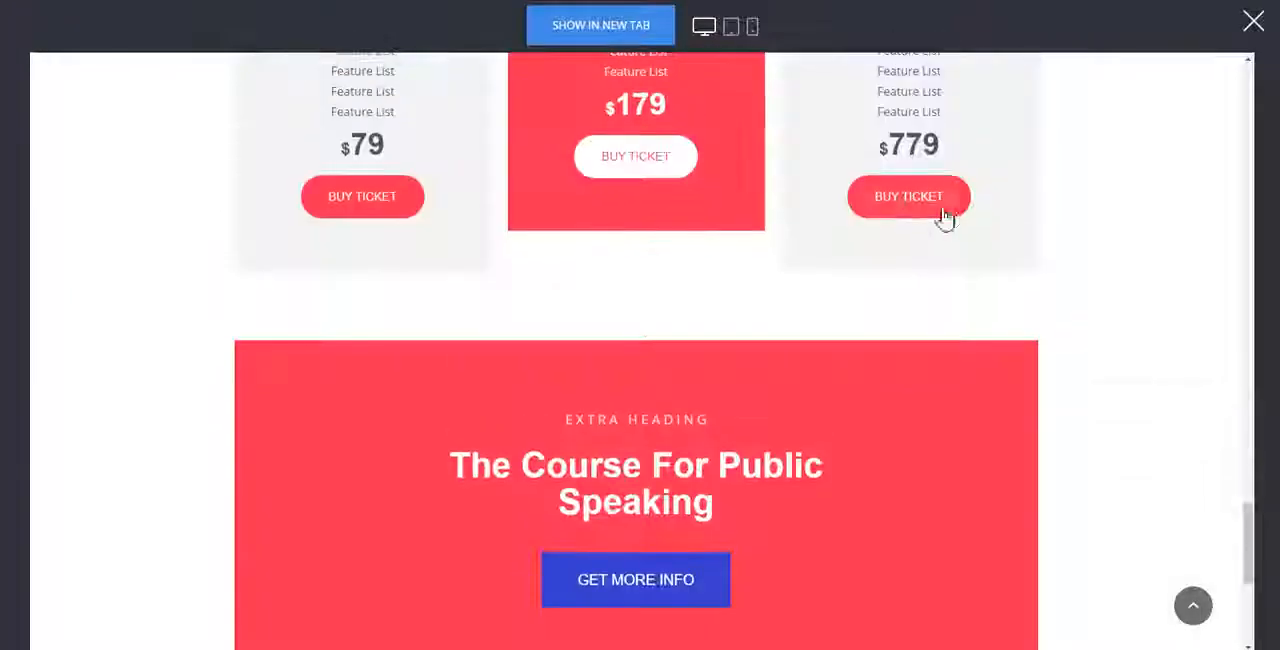
drag(1246, 500, 1248, 60)
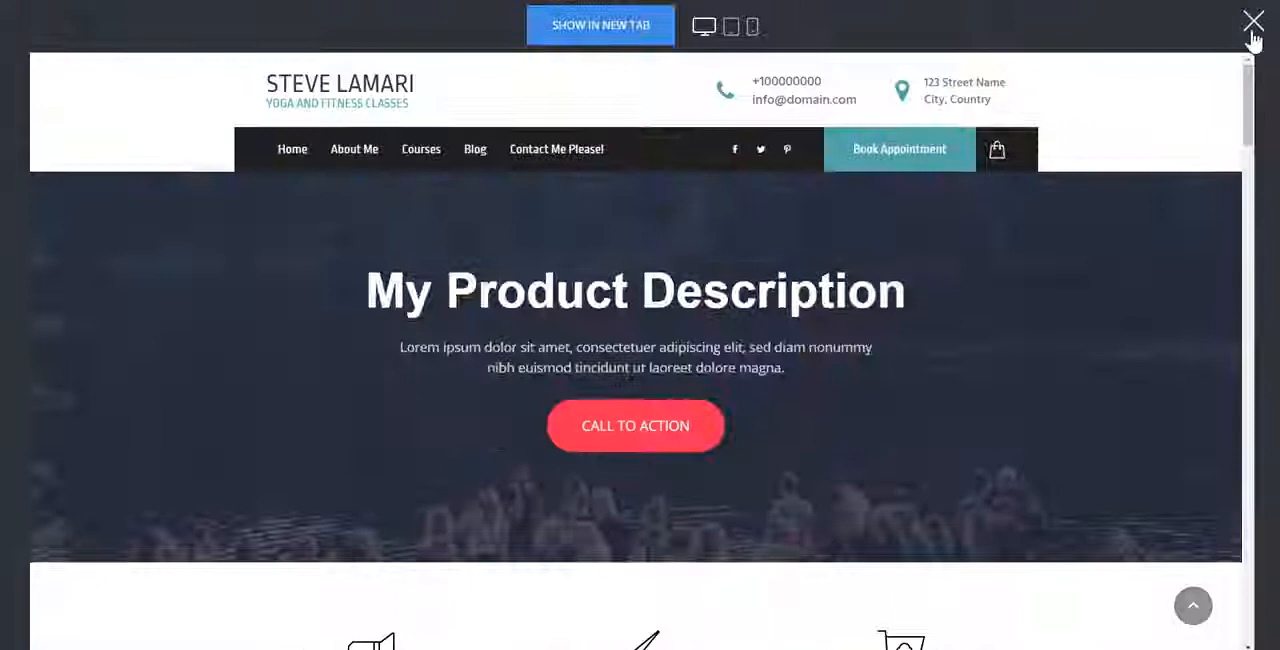
Leave the preview and look through the ready-made Services blocks available for insertion below the three-services section, without adding one.
click(1253, 24)
scroll(1258, 500, up, 3)
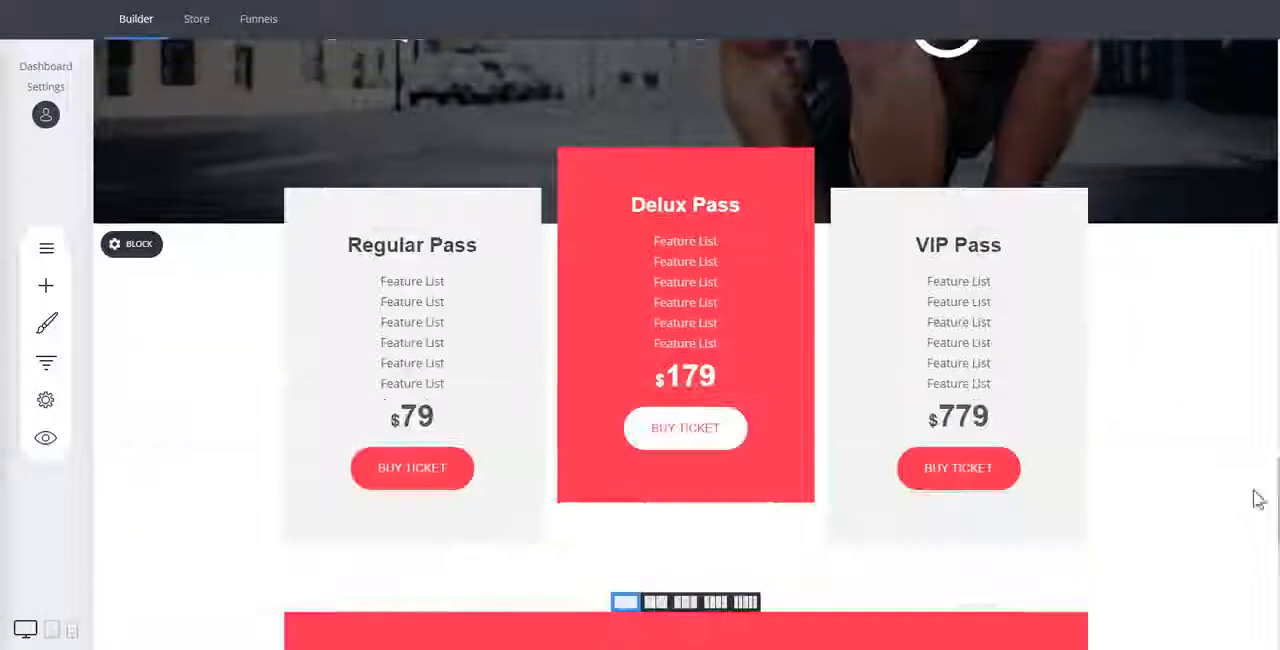
drag(1278, 495, 1268, 145)
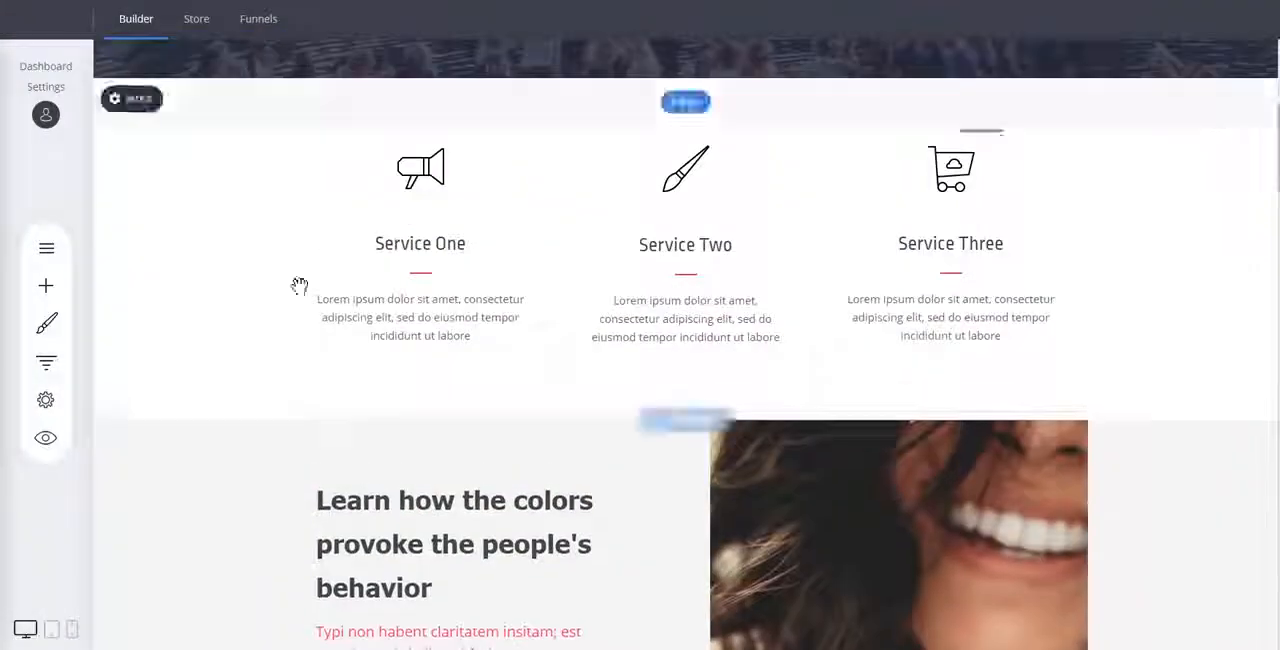
click(682, 420)
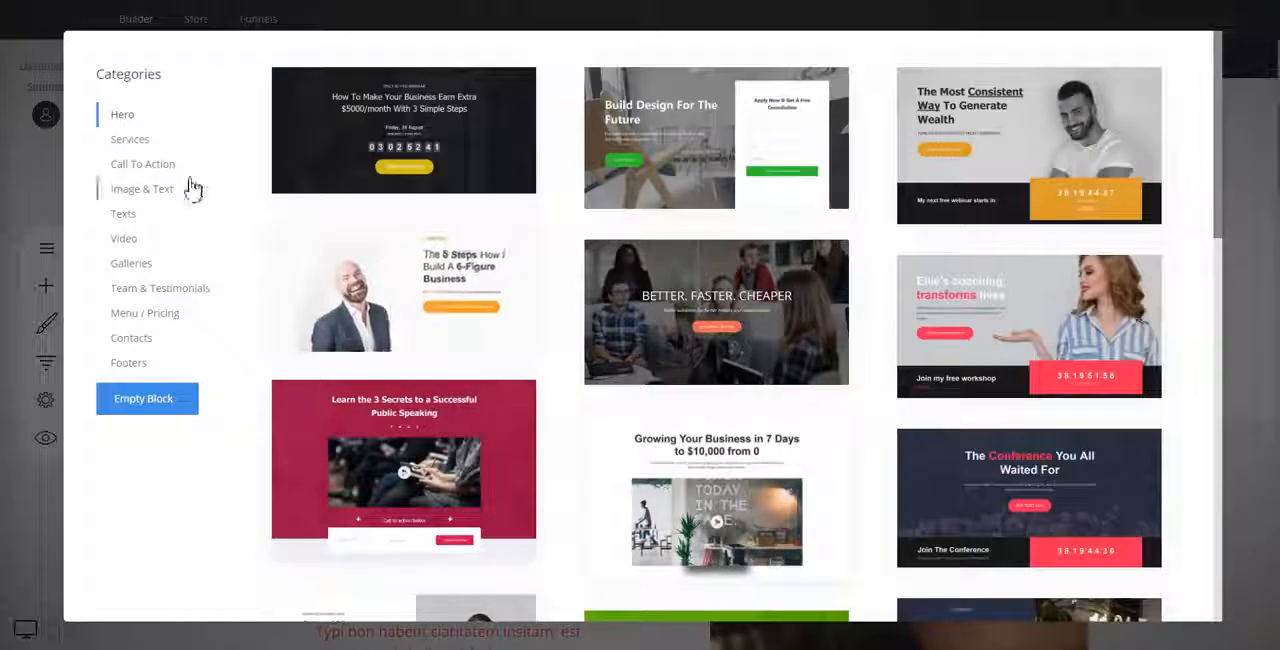
click(135, 141)
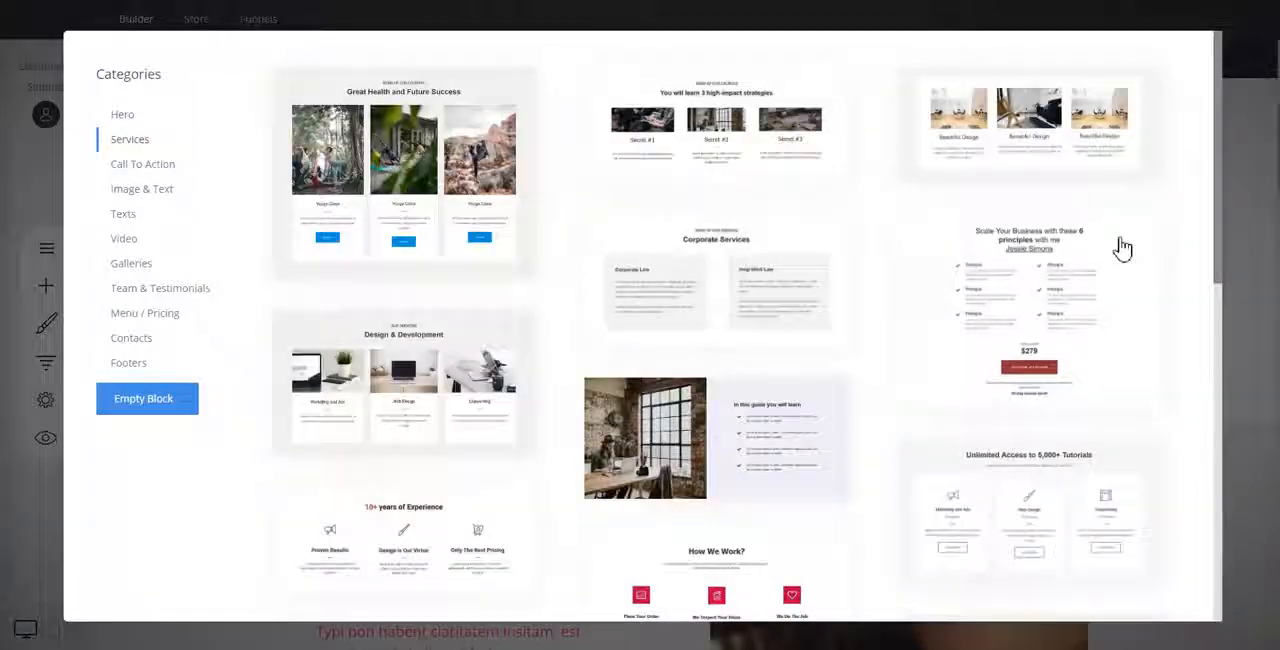
click(1232, 173)
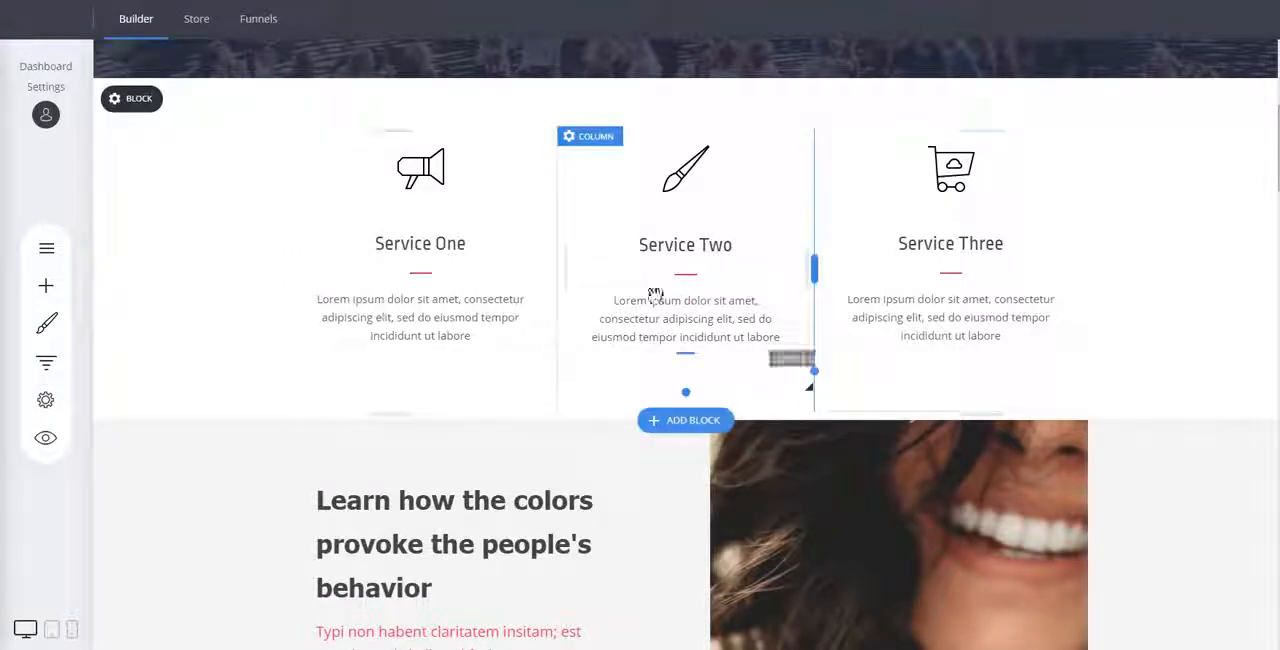
Look over the page's blocks in the editor, from the hero and services sections down to the "High Quality Training" video section.
click(716, 246)
click(720, 246)
click(1175, 286)
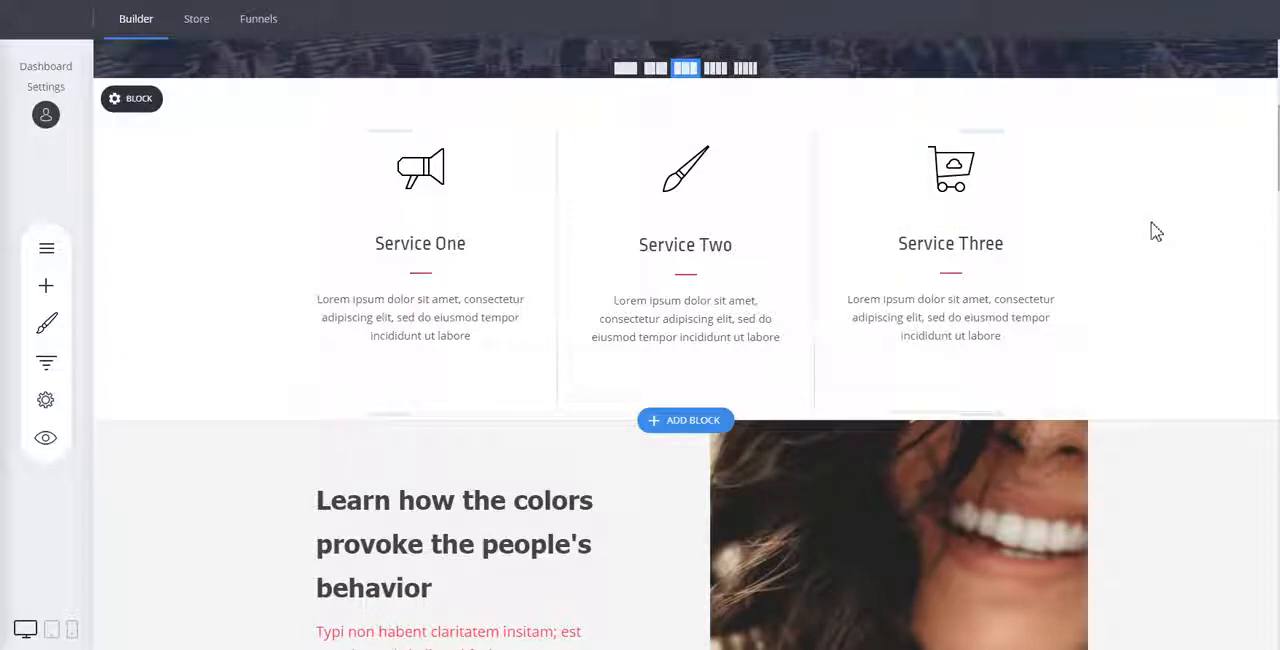
scroll(1151, 221, up, 6)
scroll(1151, 221, down, 5)
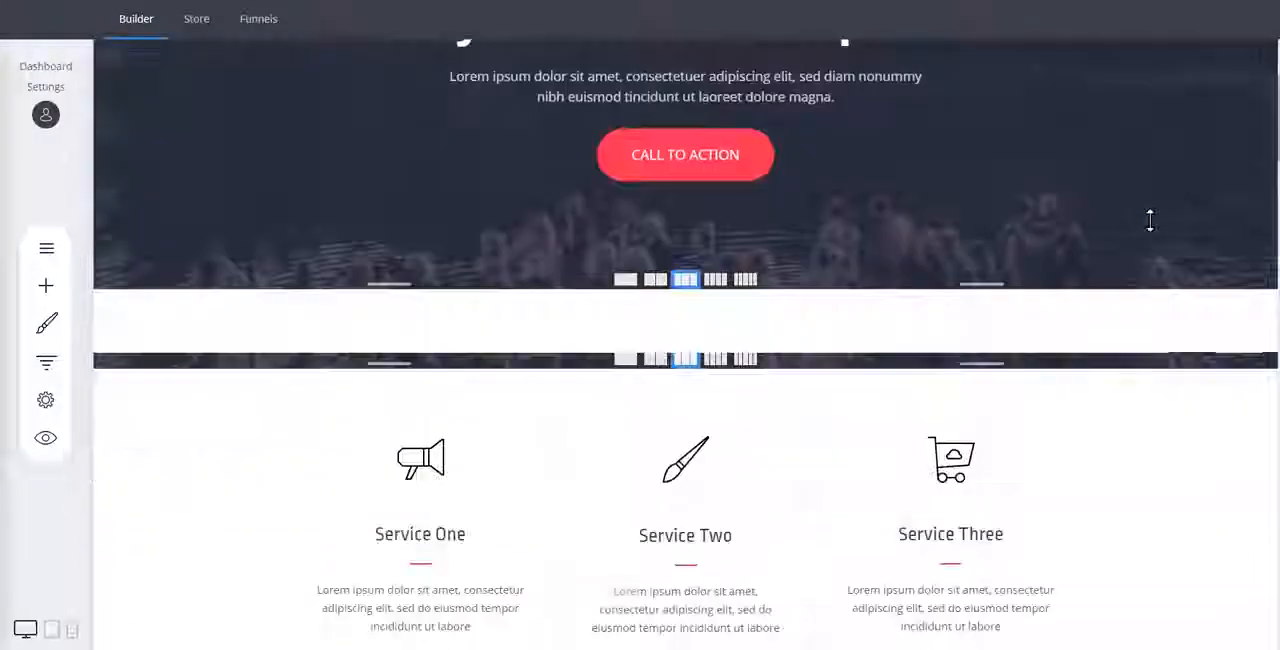
scroll(1155, 229, down, 15)
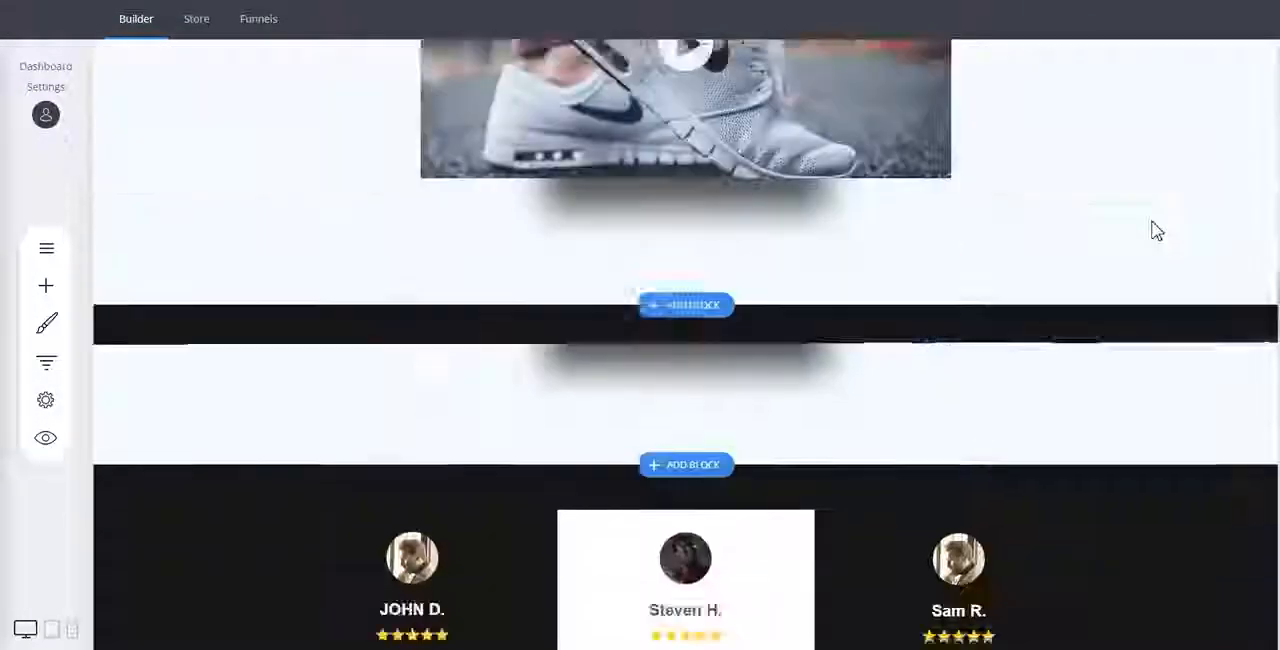
scroll(1106, 380, down, 4)
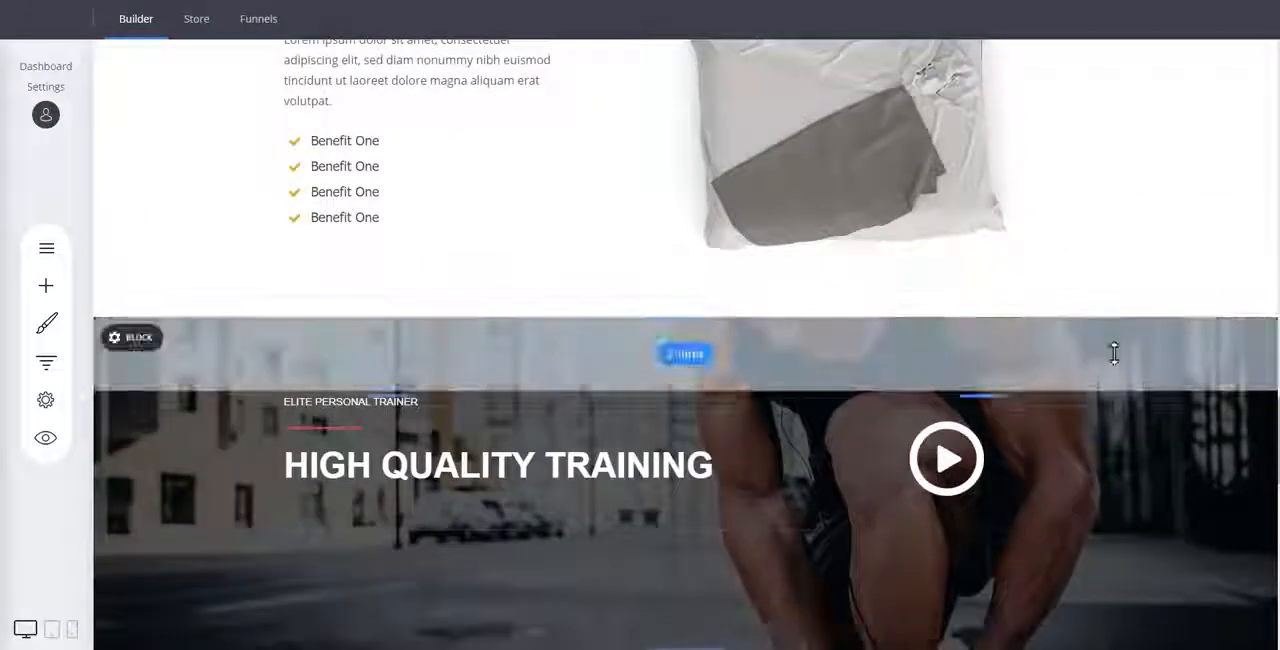